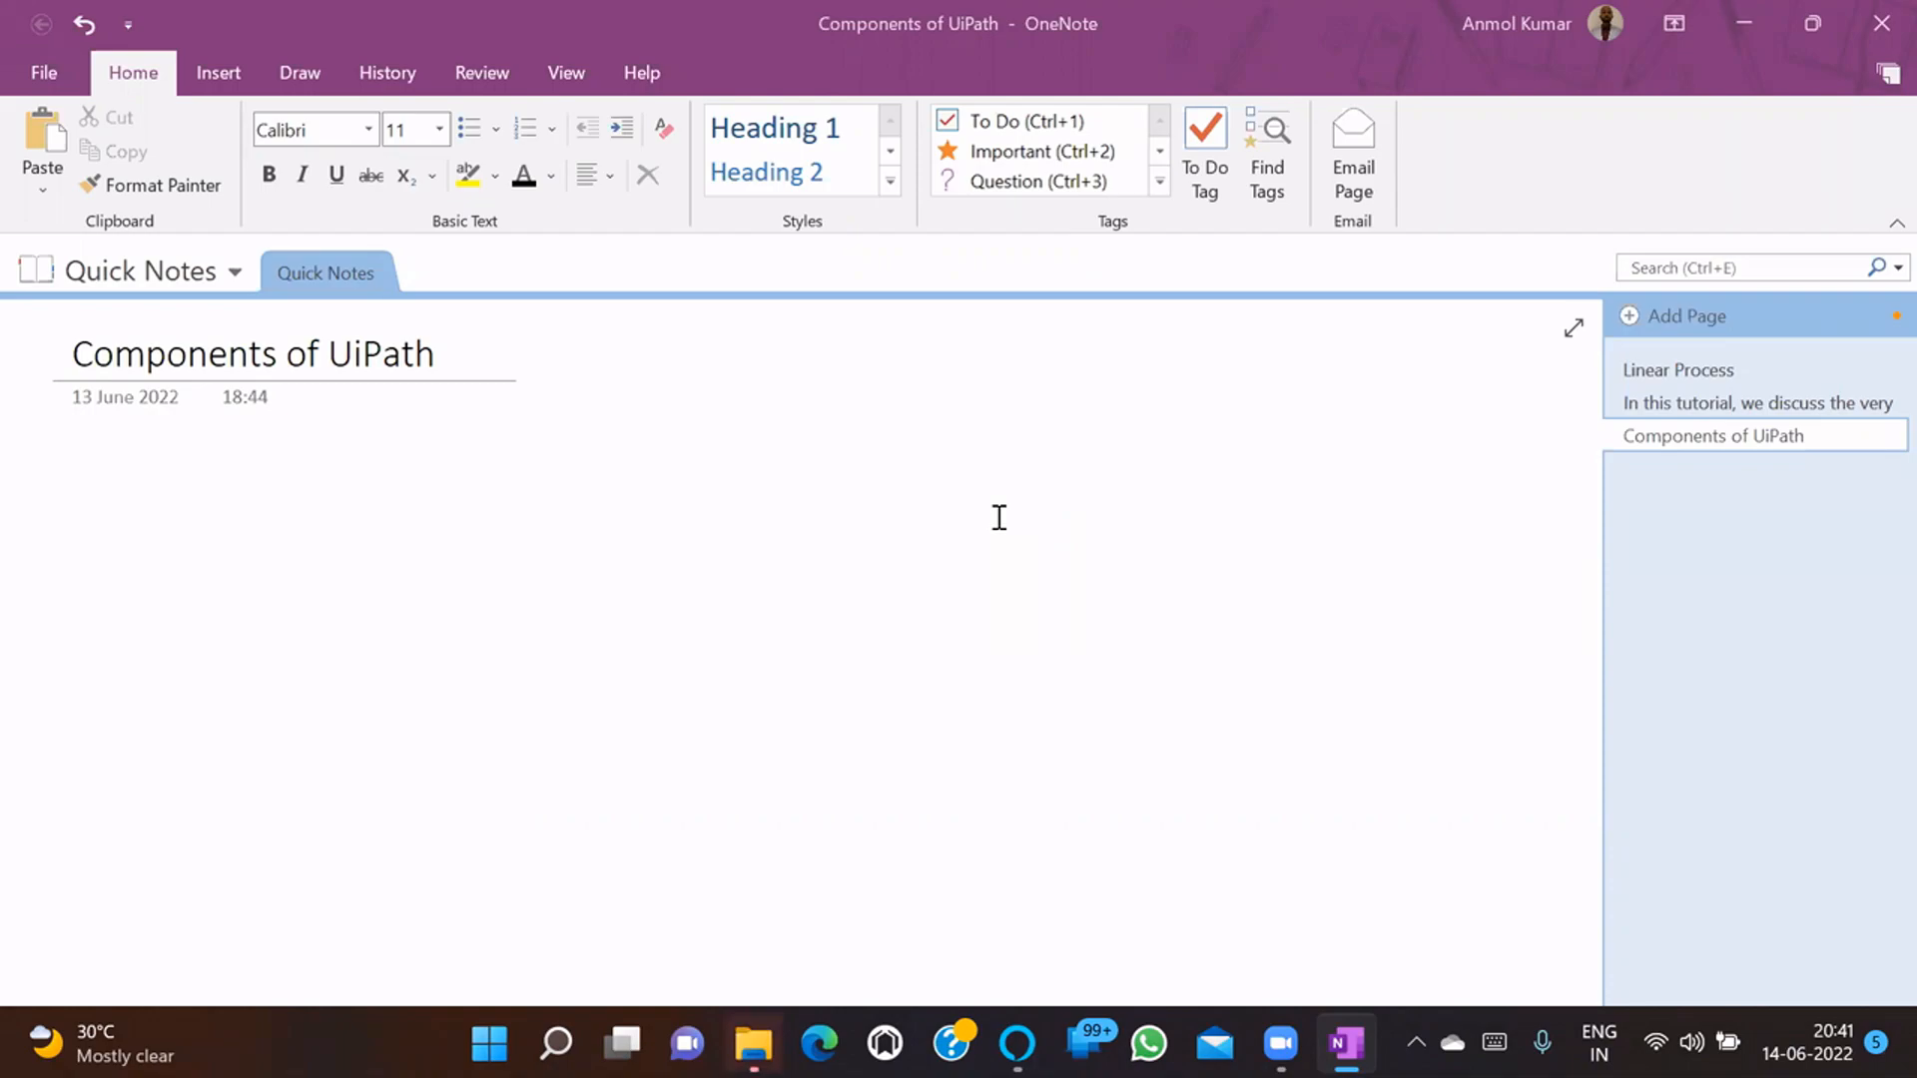
- List Studio, Orchestrator and Robot Agent on separate lines below the Components of UiPath page title
left_click(143, 451)
type("Stu")
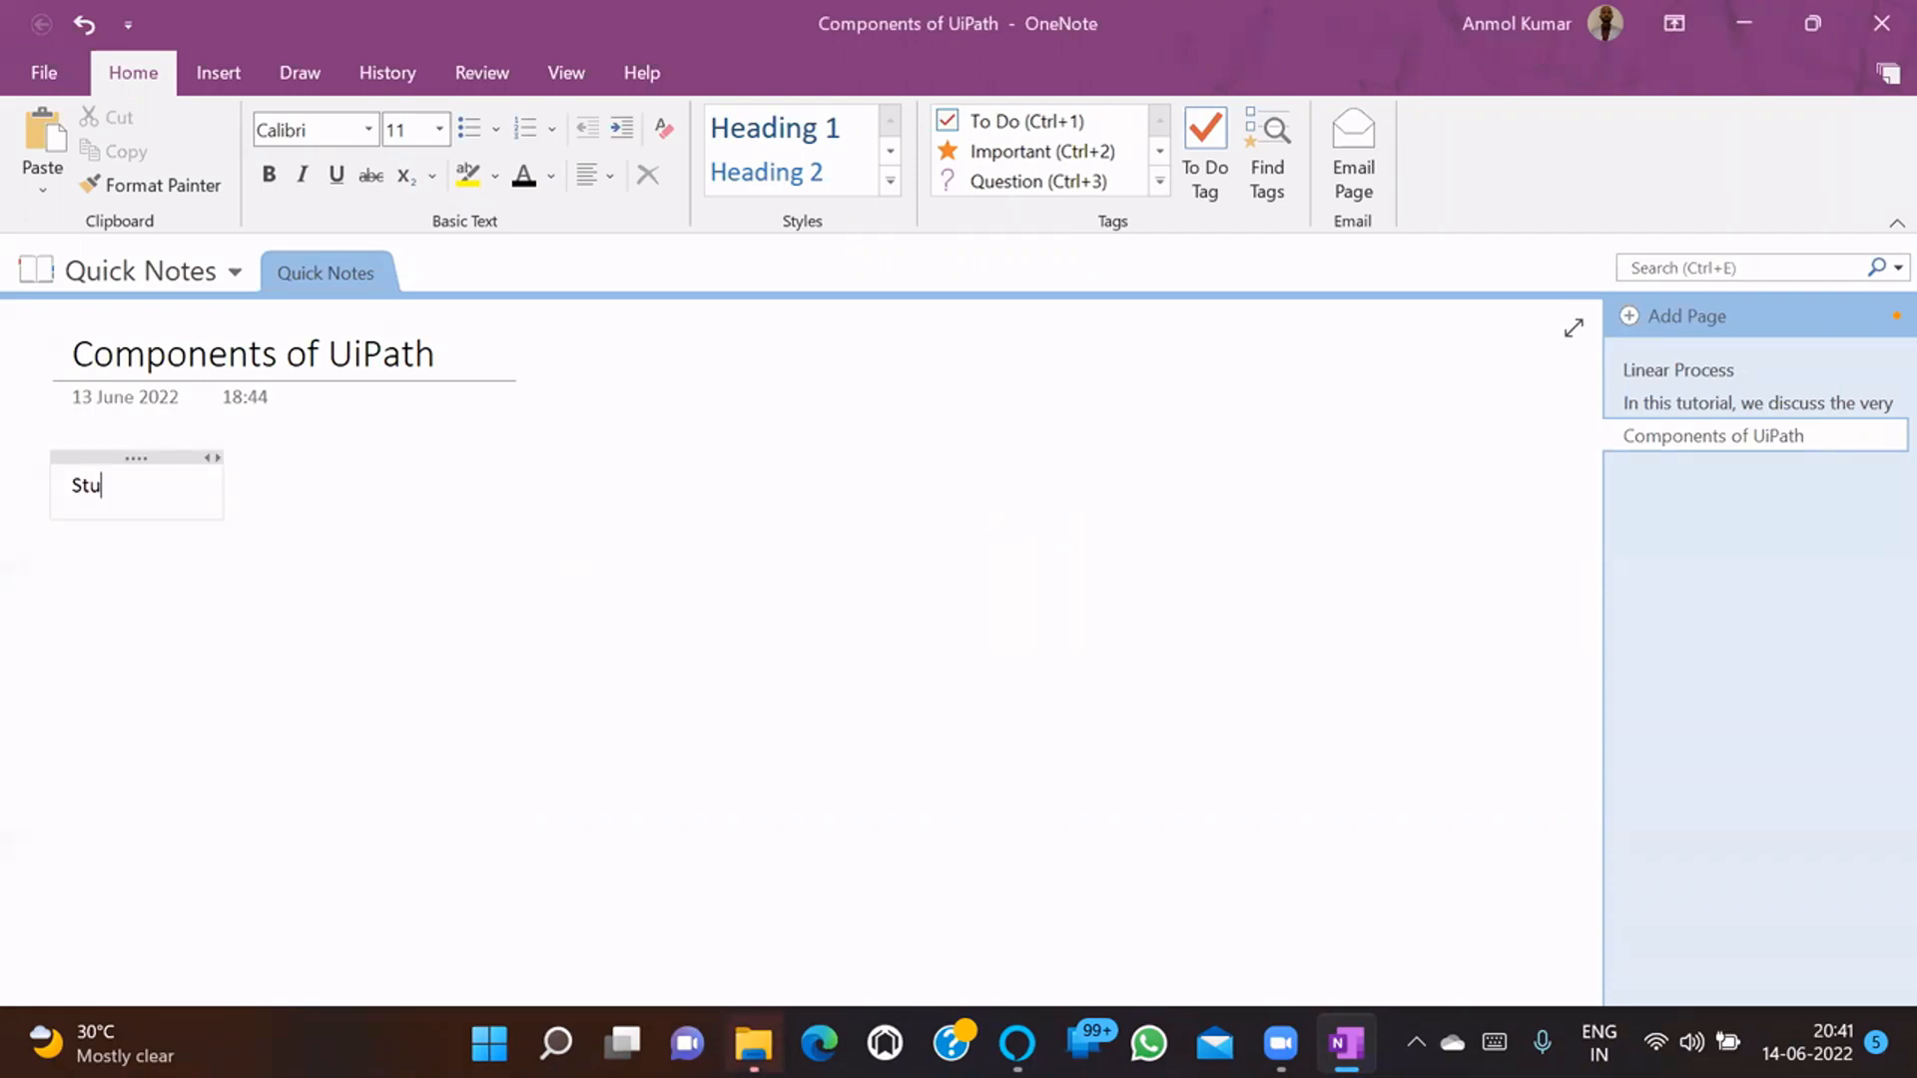
type("dio")
key("Return")
type("Orchestrator")
key("Return")
type("Robot Agent")
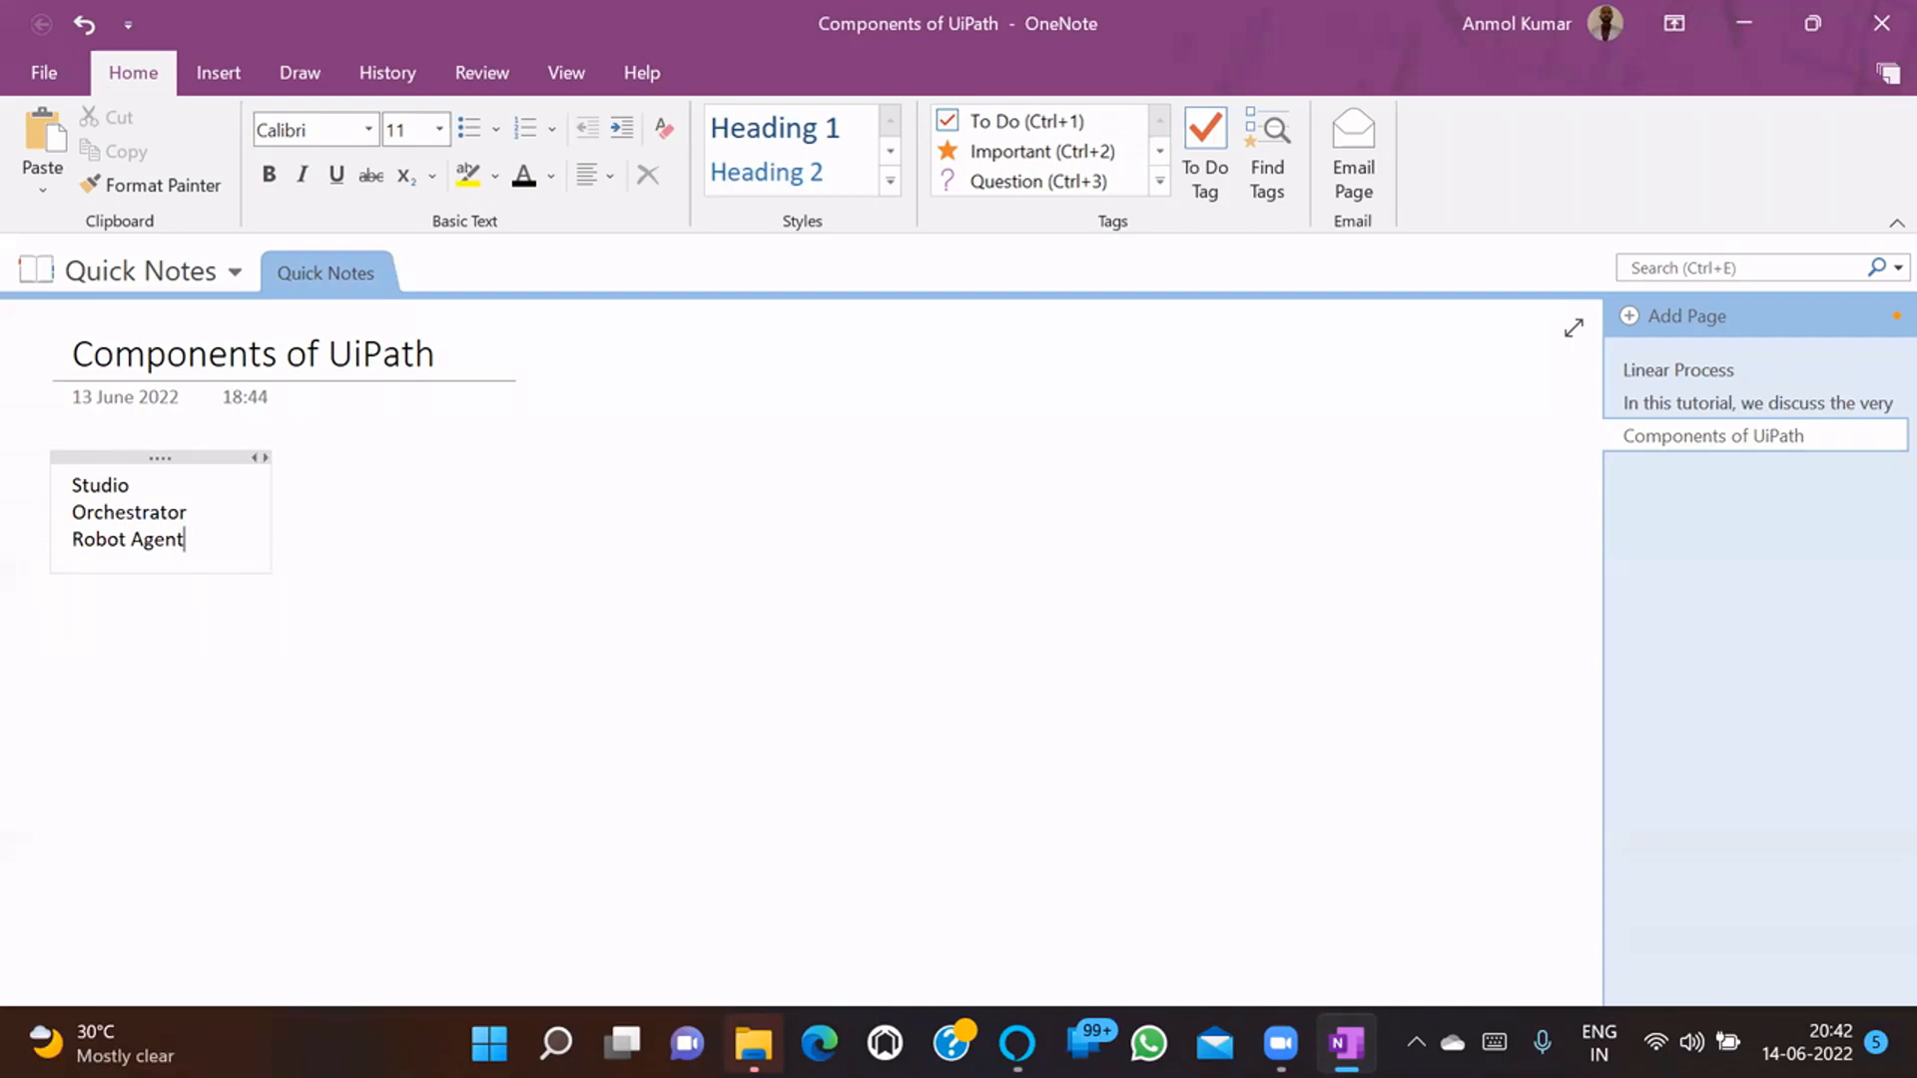
- Extend the Robot Agent line with "/ Assistant" and correct the spelling of Assistant
type("/ Assiat")
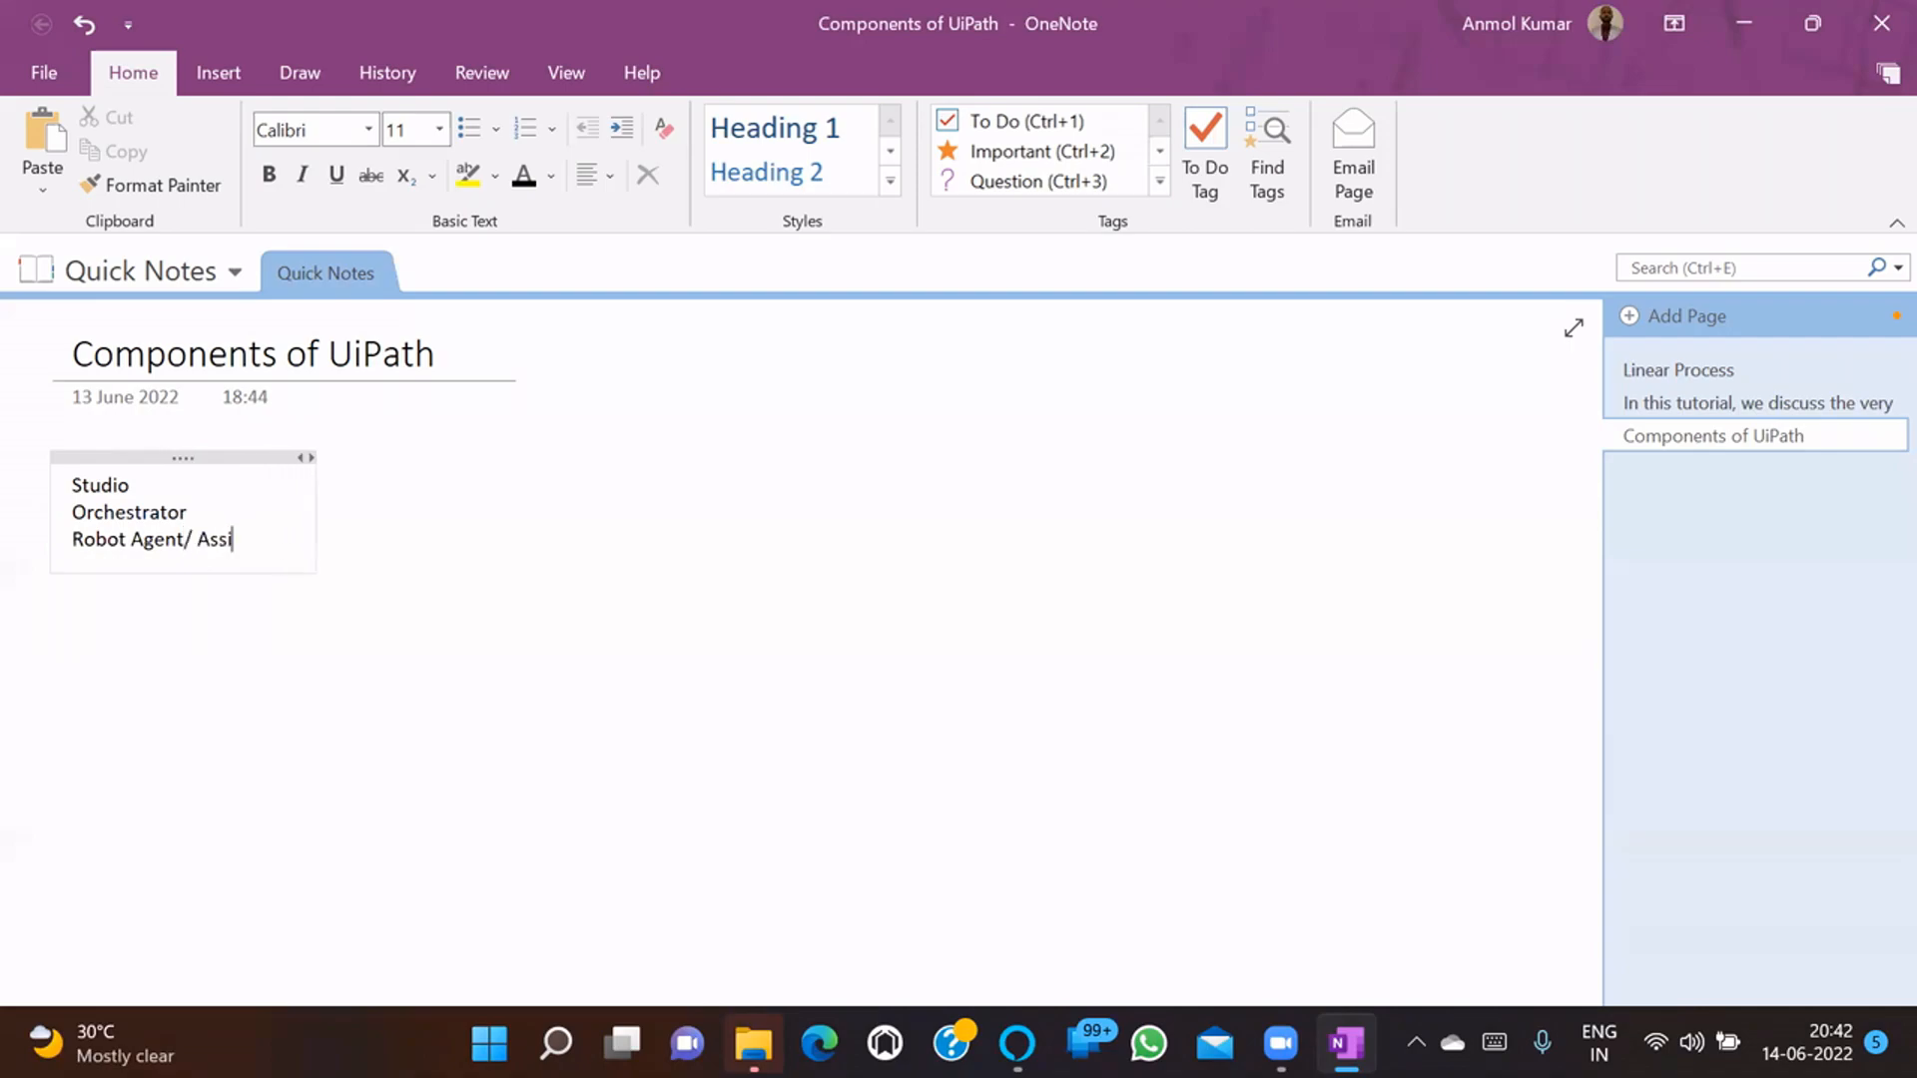
key("BackSpace")
key("BackSpace")
type("tant")
key("Return")
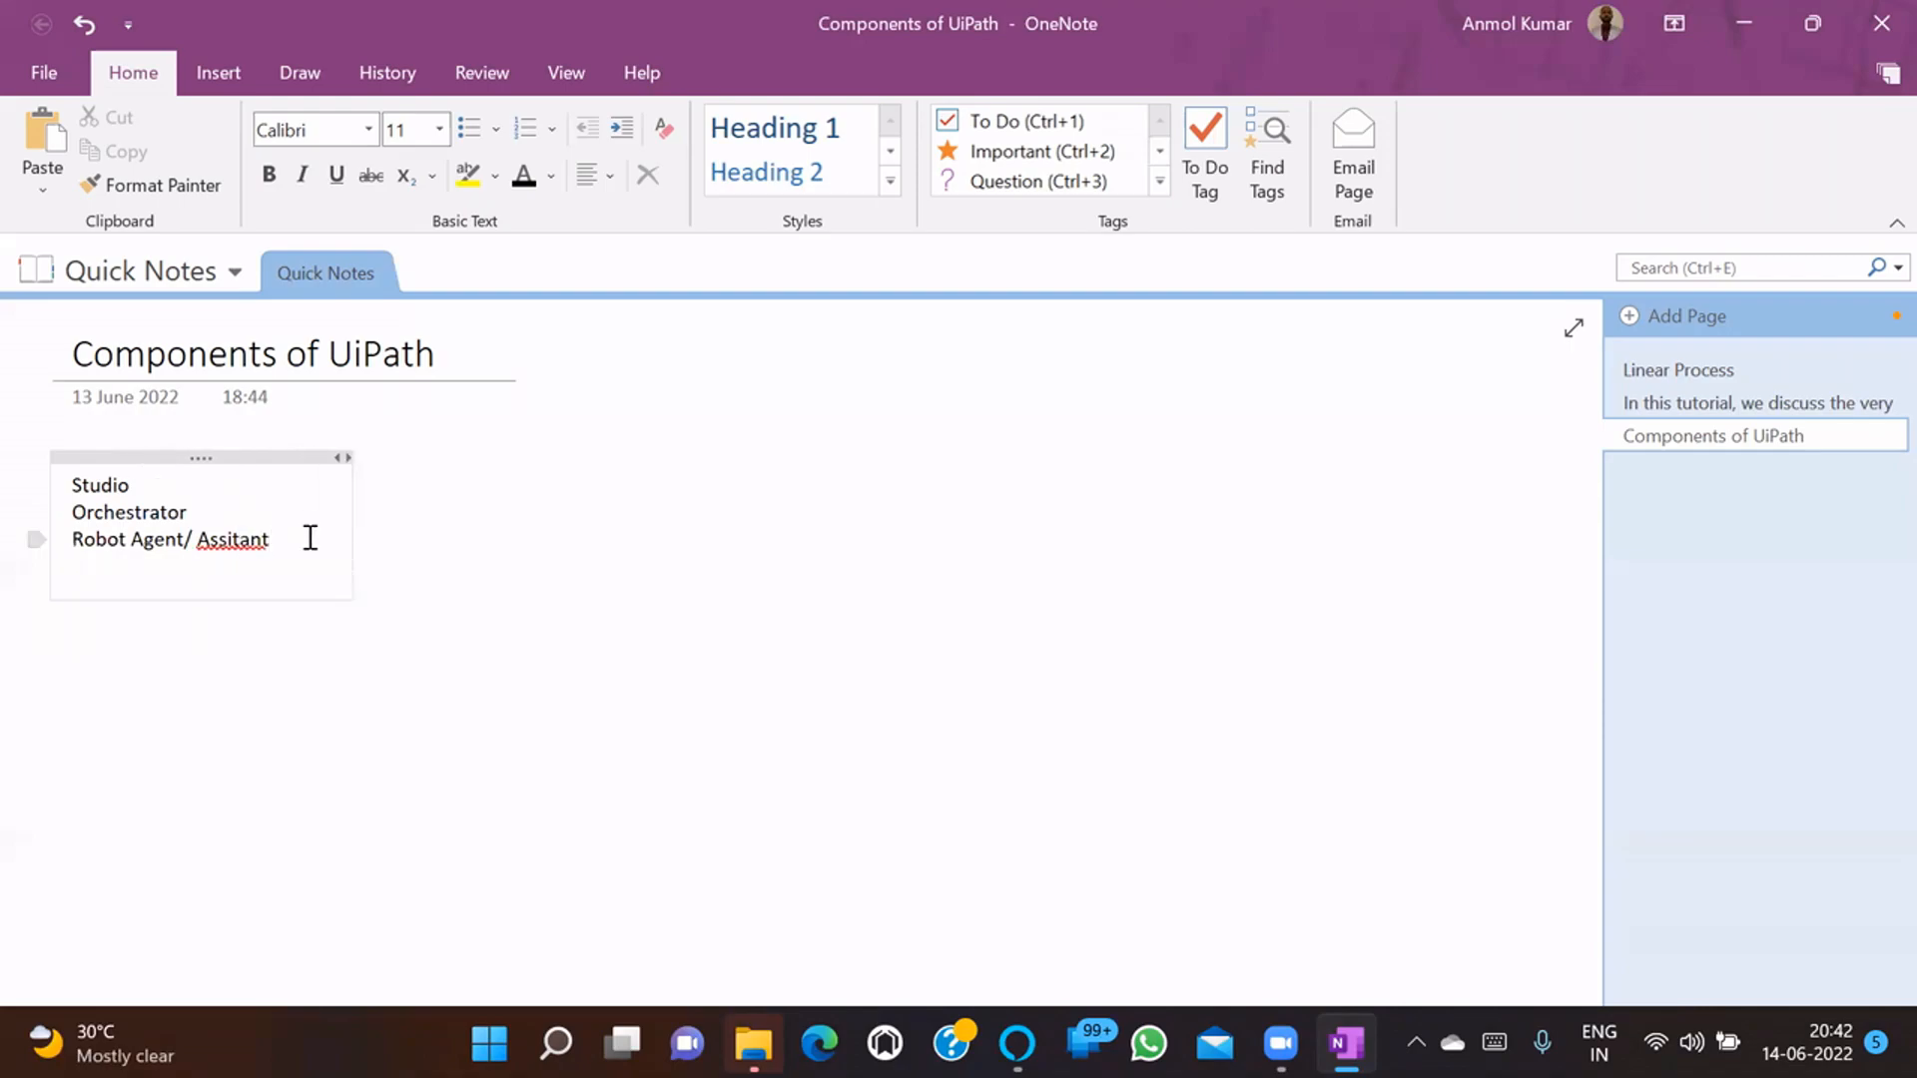
right_click(227, 543)
left_click(351, 427)
key("Return")
key("Return")
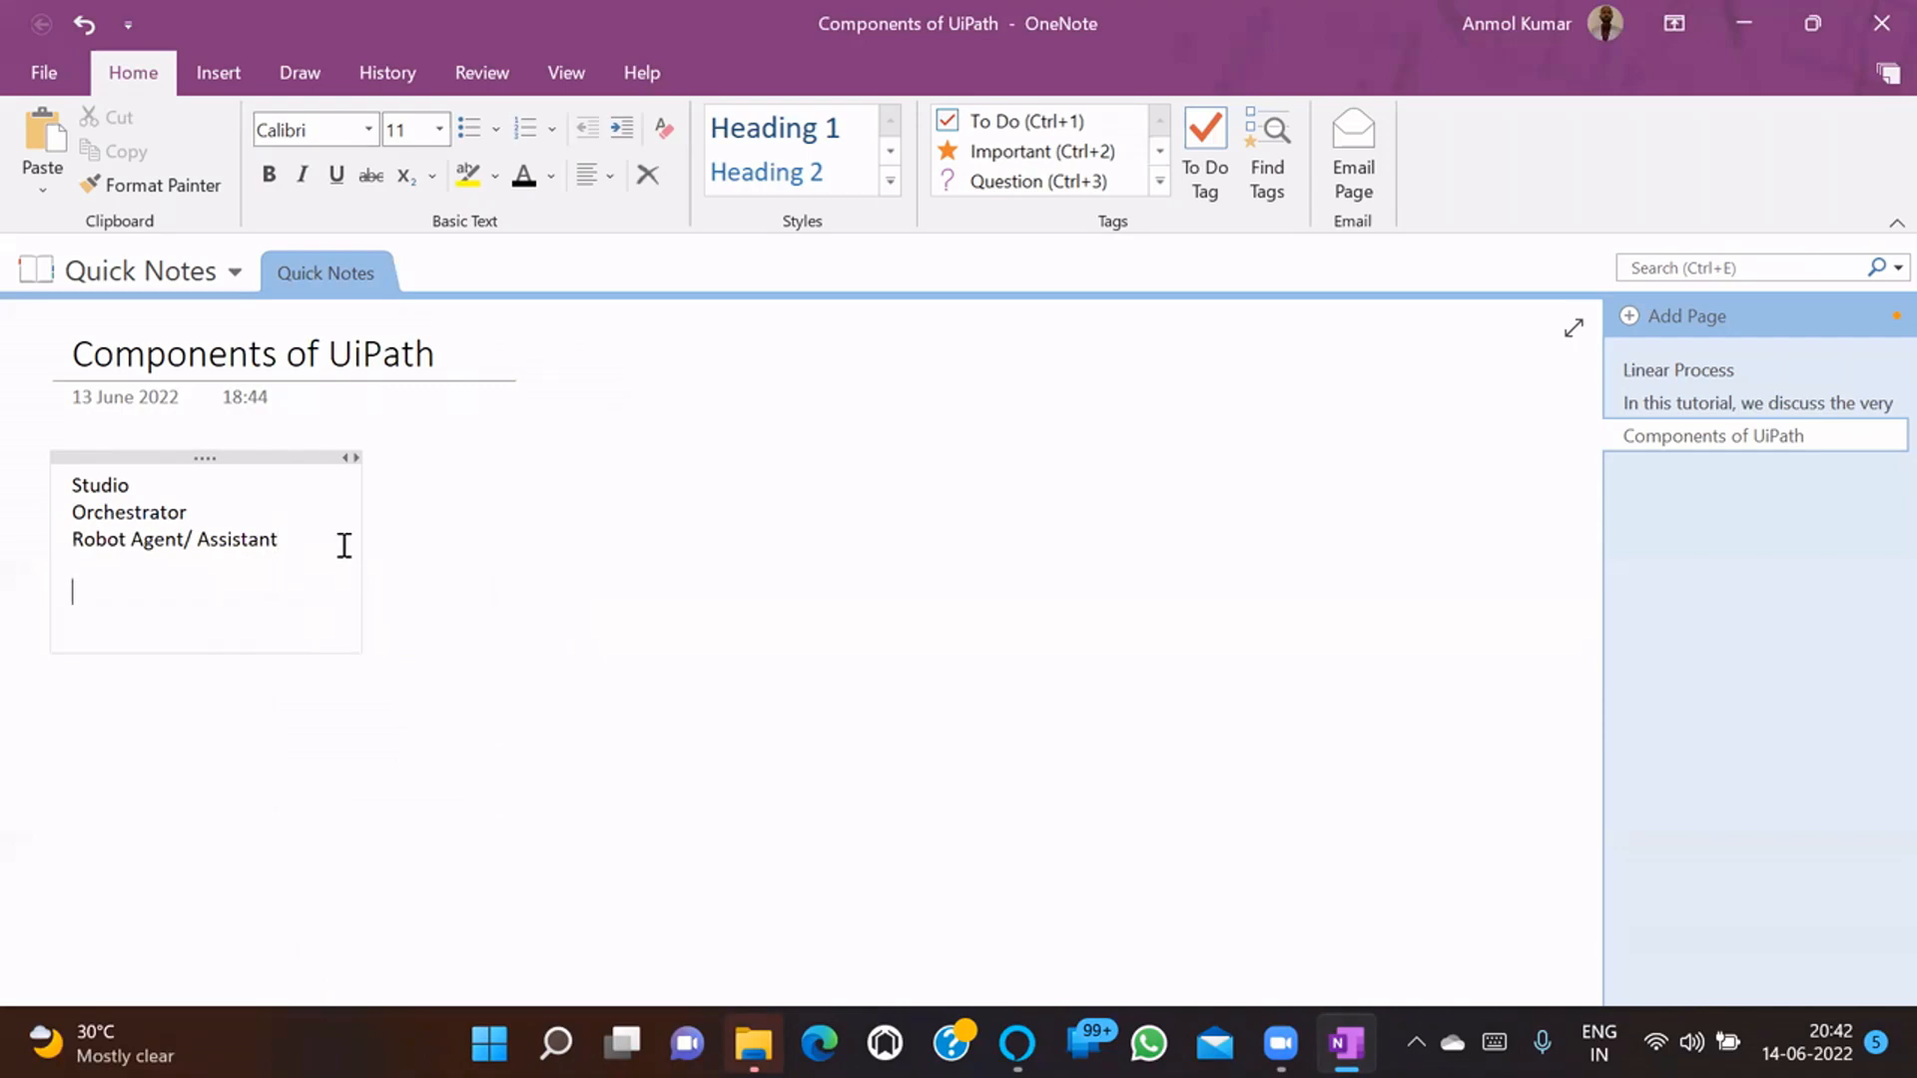
- Remove the empty lines below the component list
left_click_drag(330, 559, 50, 483)
left_click_drag(294, 559, 60, 480)
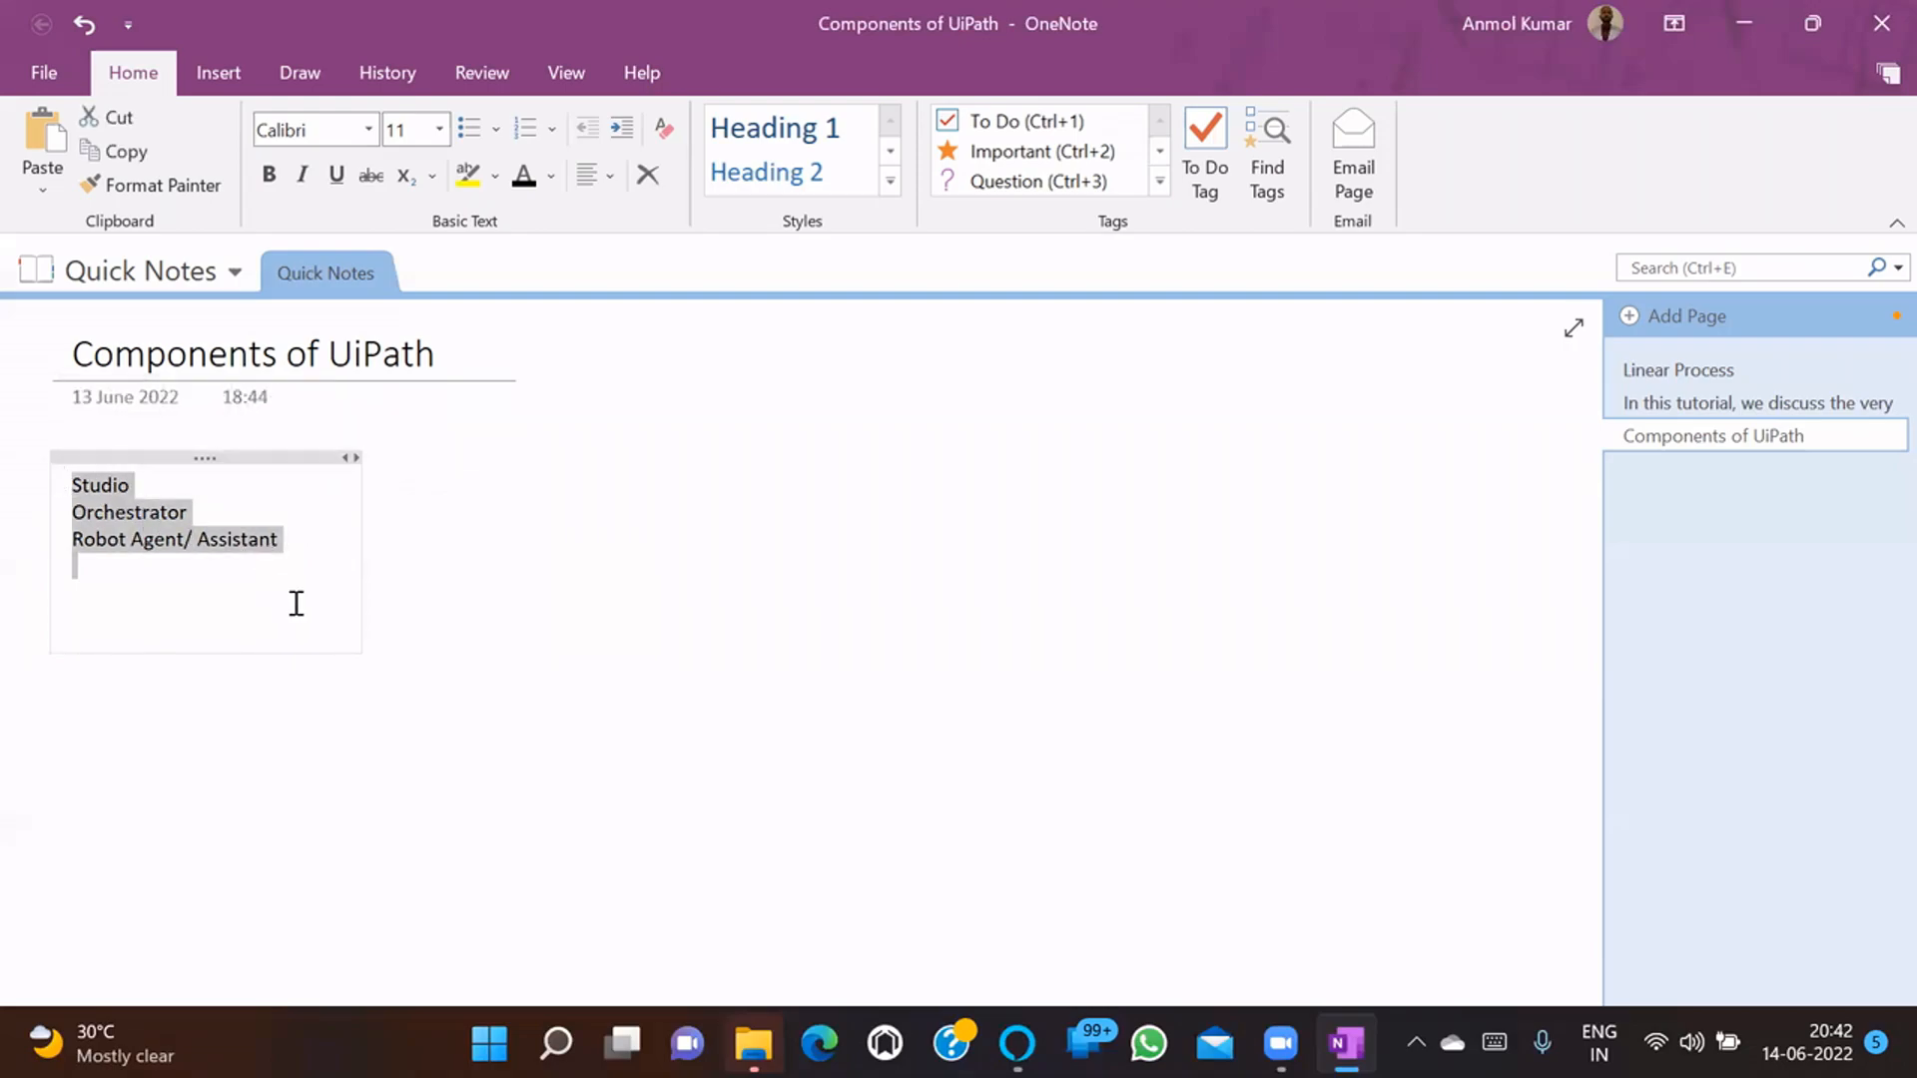
left_click(307, 527)
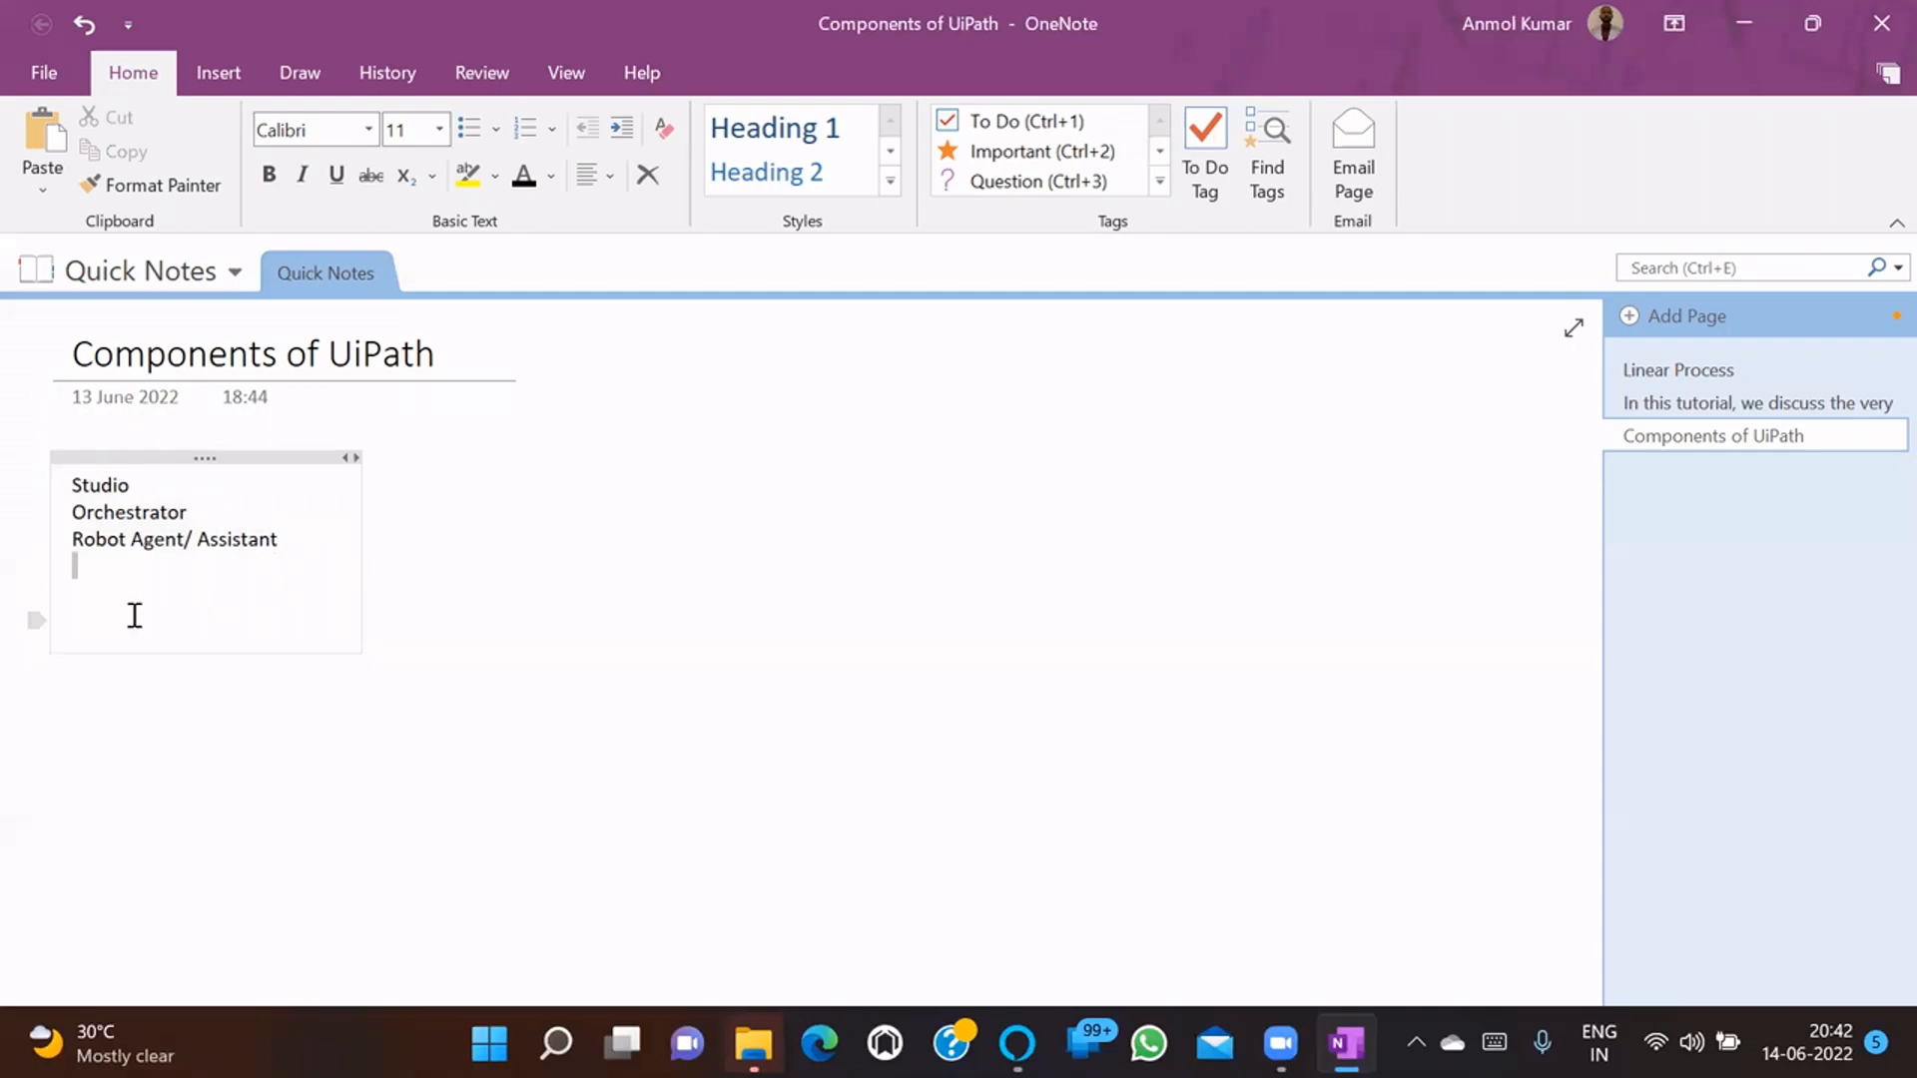
key("BackSpace")
key("BackSpace")
left_click_drag(74, 485, 129, 485)
left_click_drag(246, 540, 333, 573)
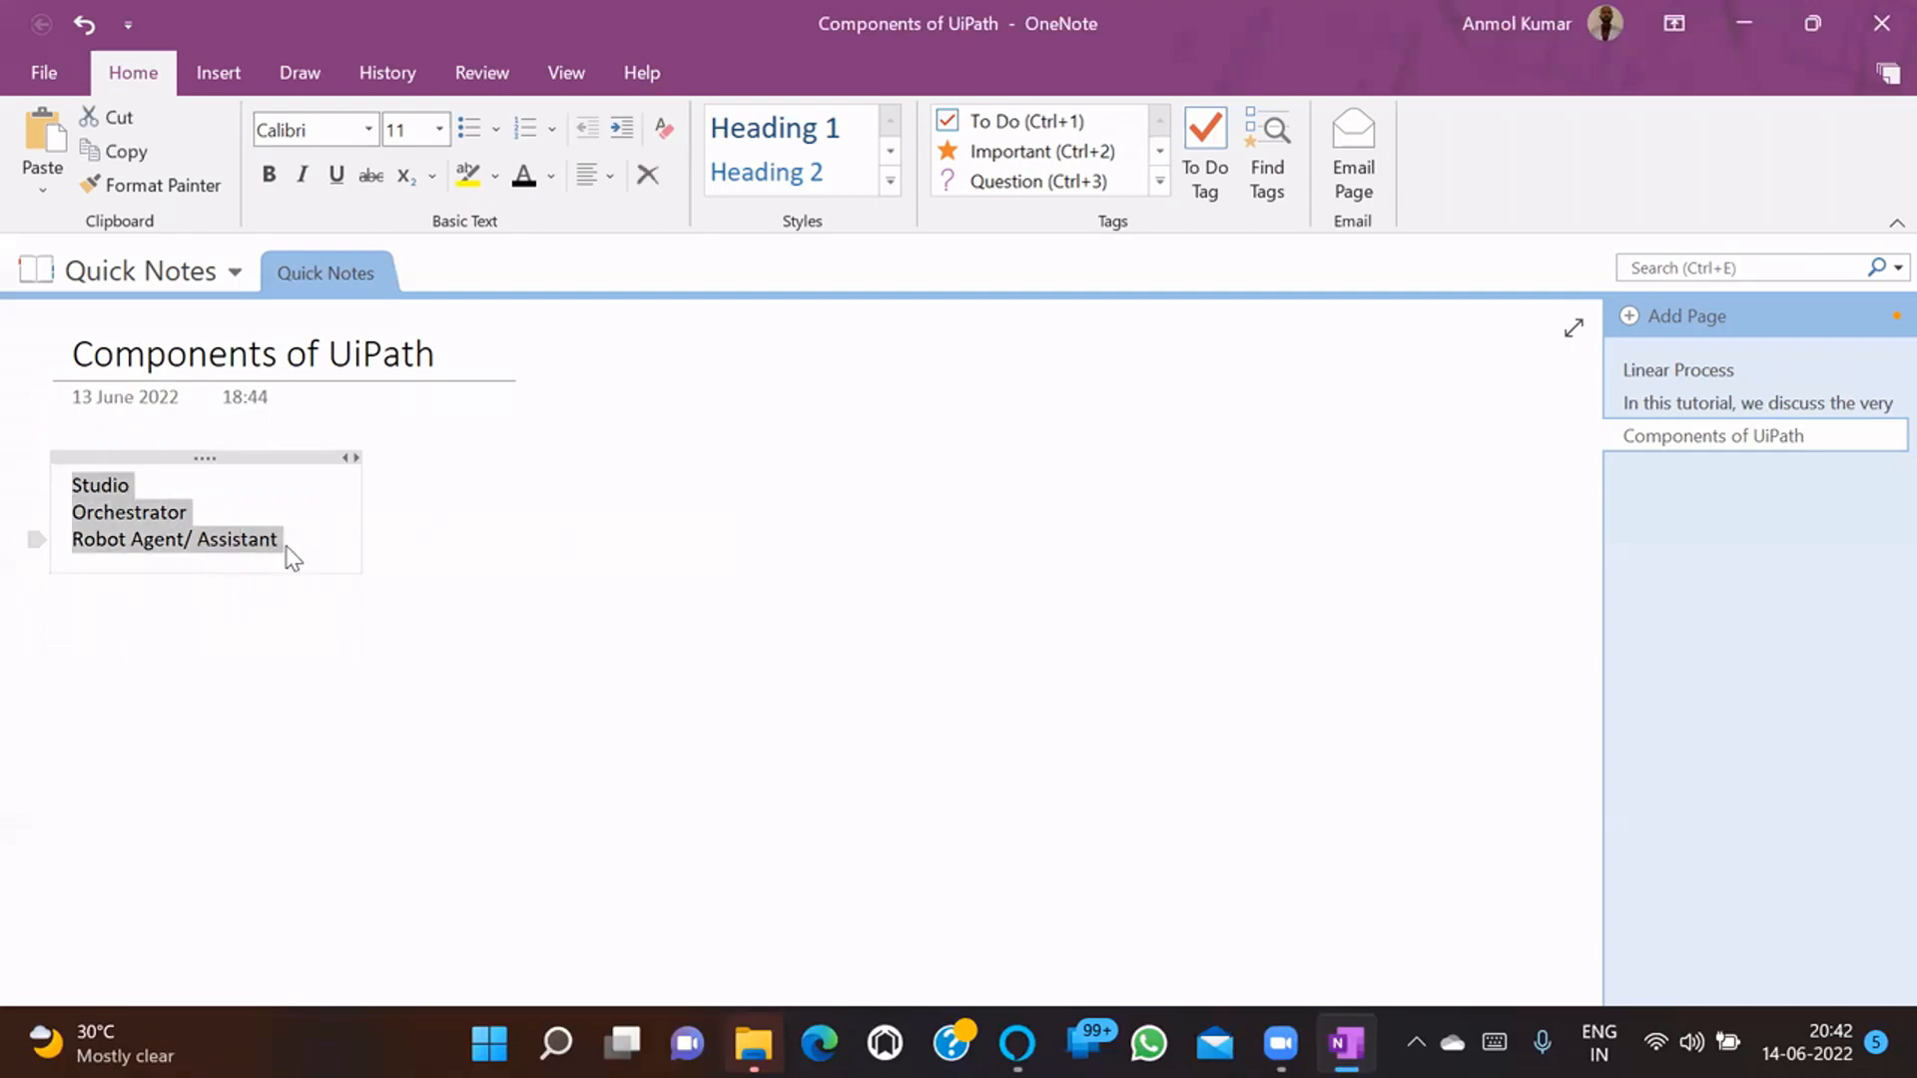
left_click(86, 486)
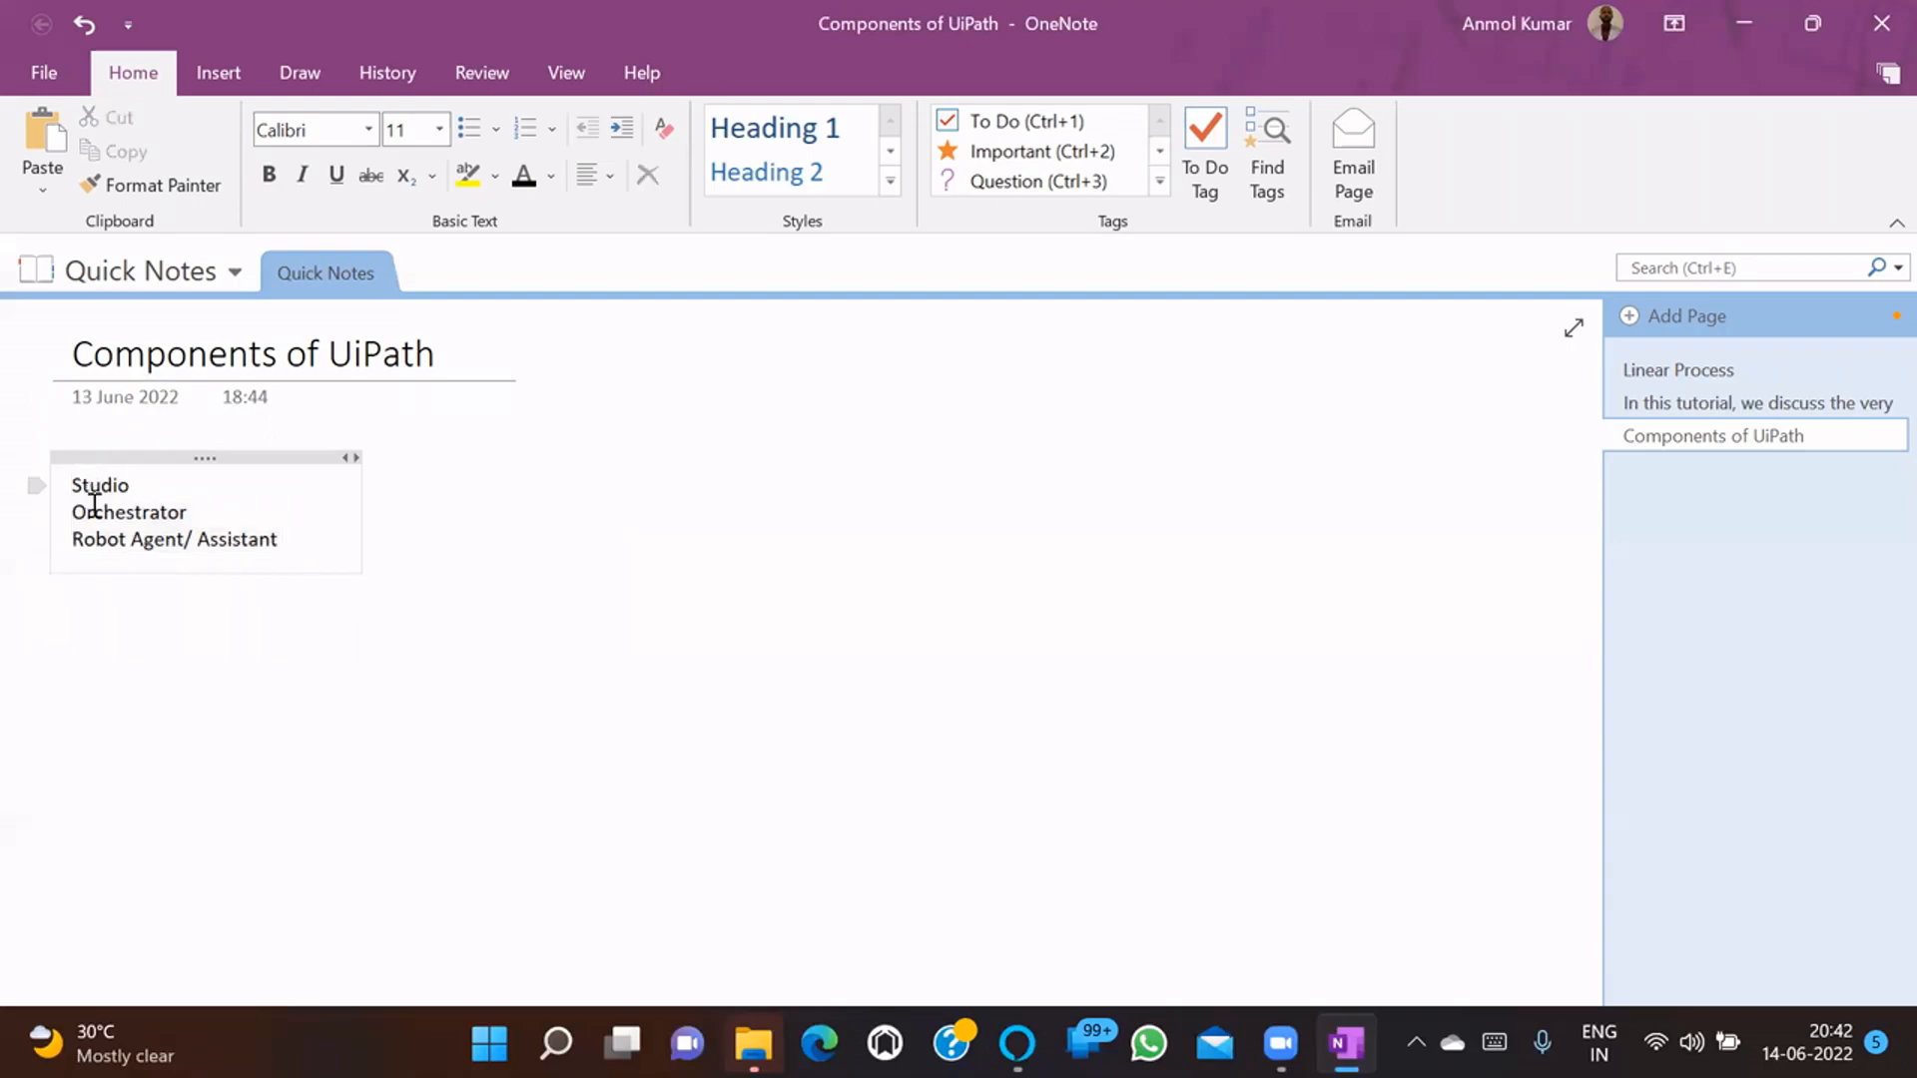
left_click(123, 539)
left_click(332, 532)
- Search the computer for studio, open UiPath Studio and dismiss the survey request
left_click(557, 1043)
type("studio")
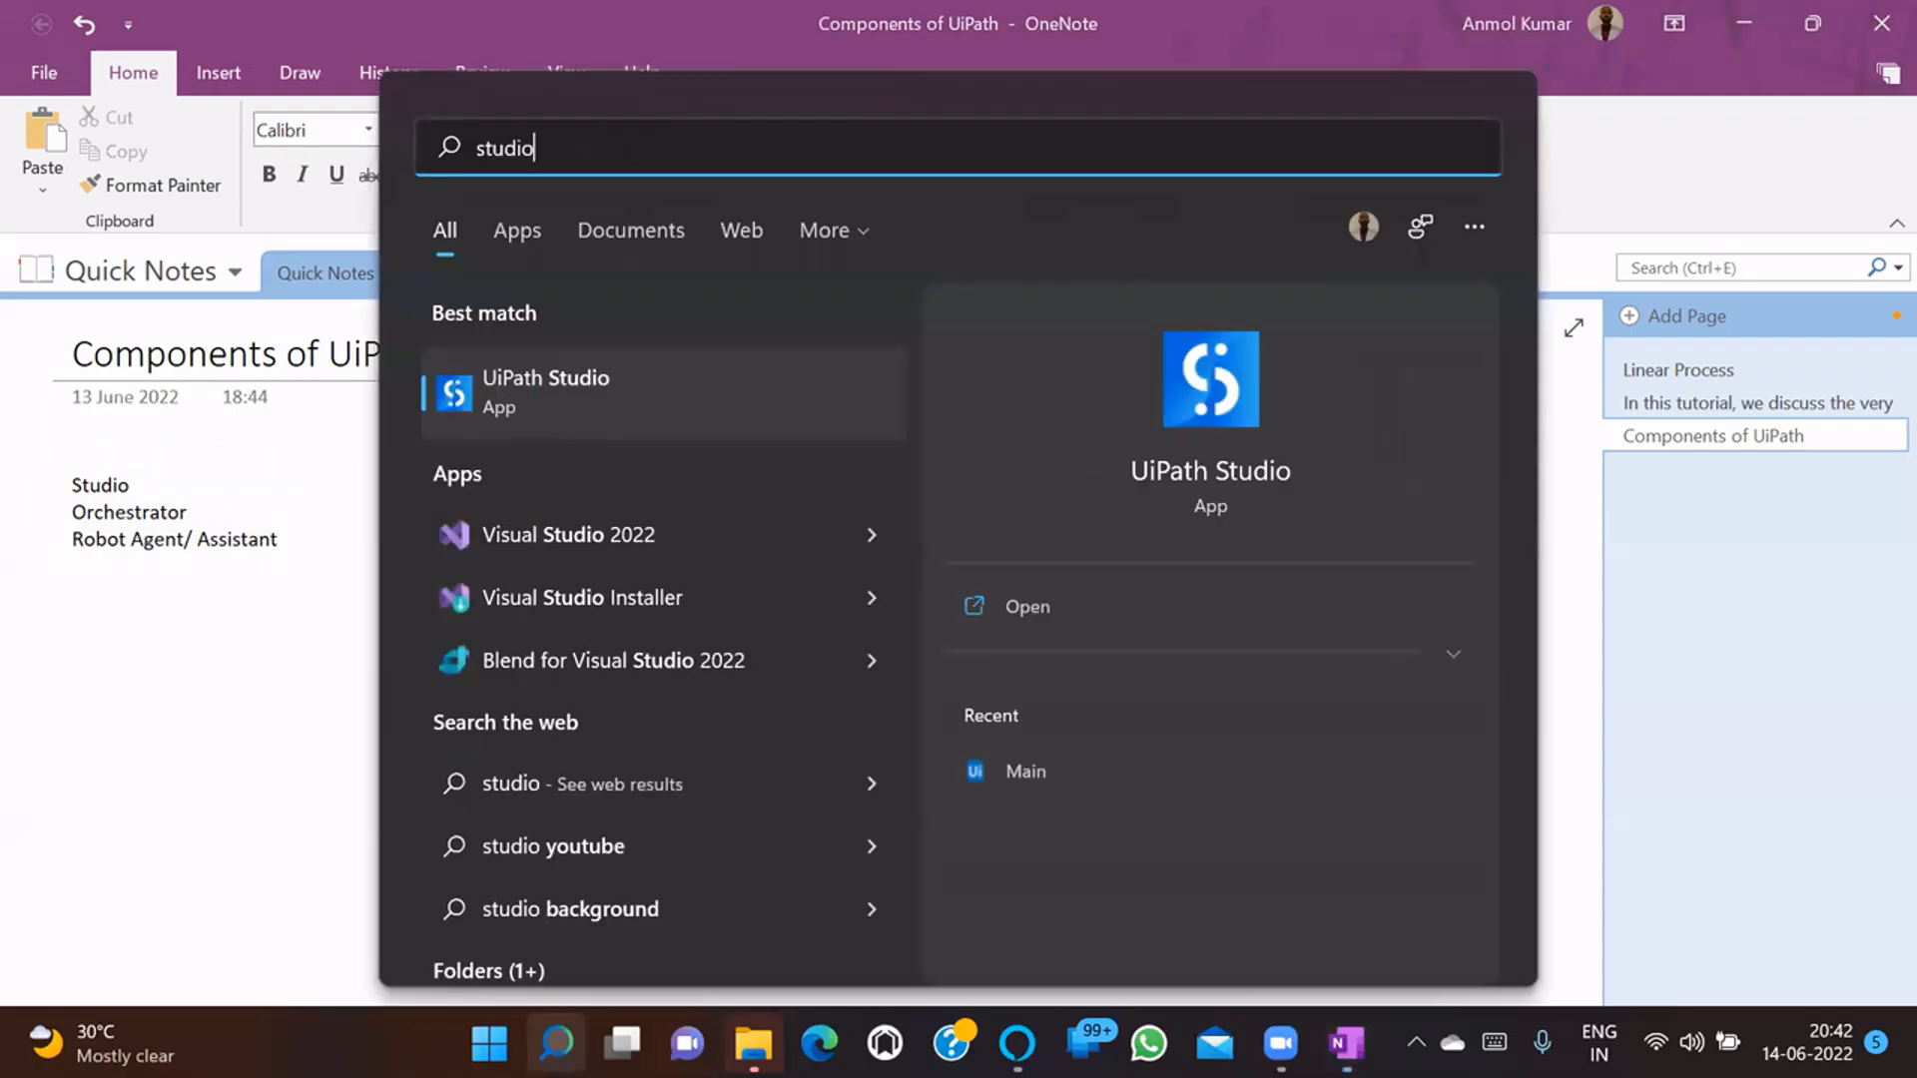
key("Return")
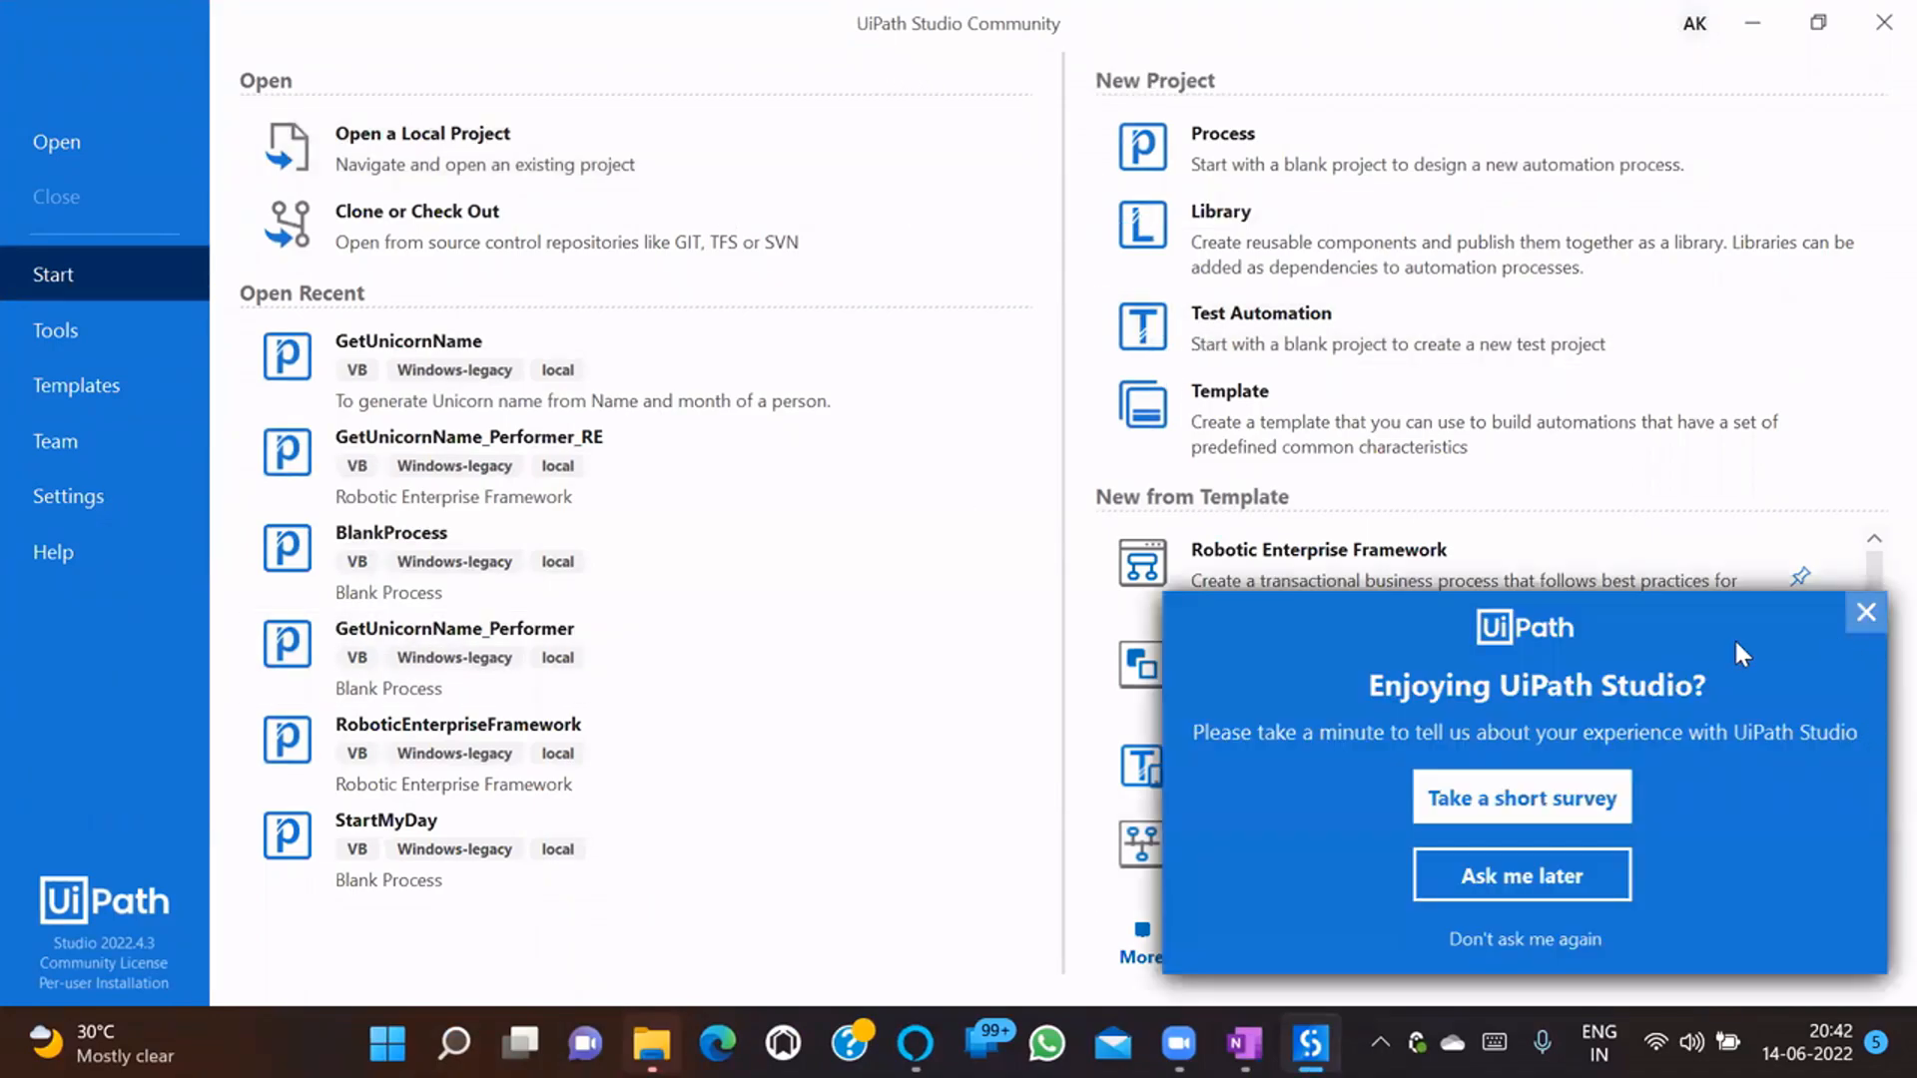
left_click(1866, 612)
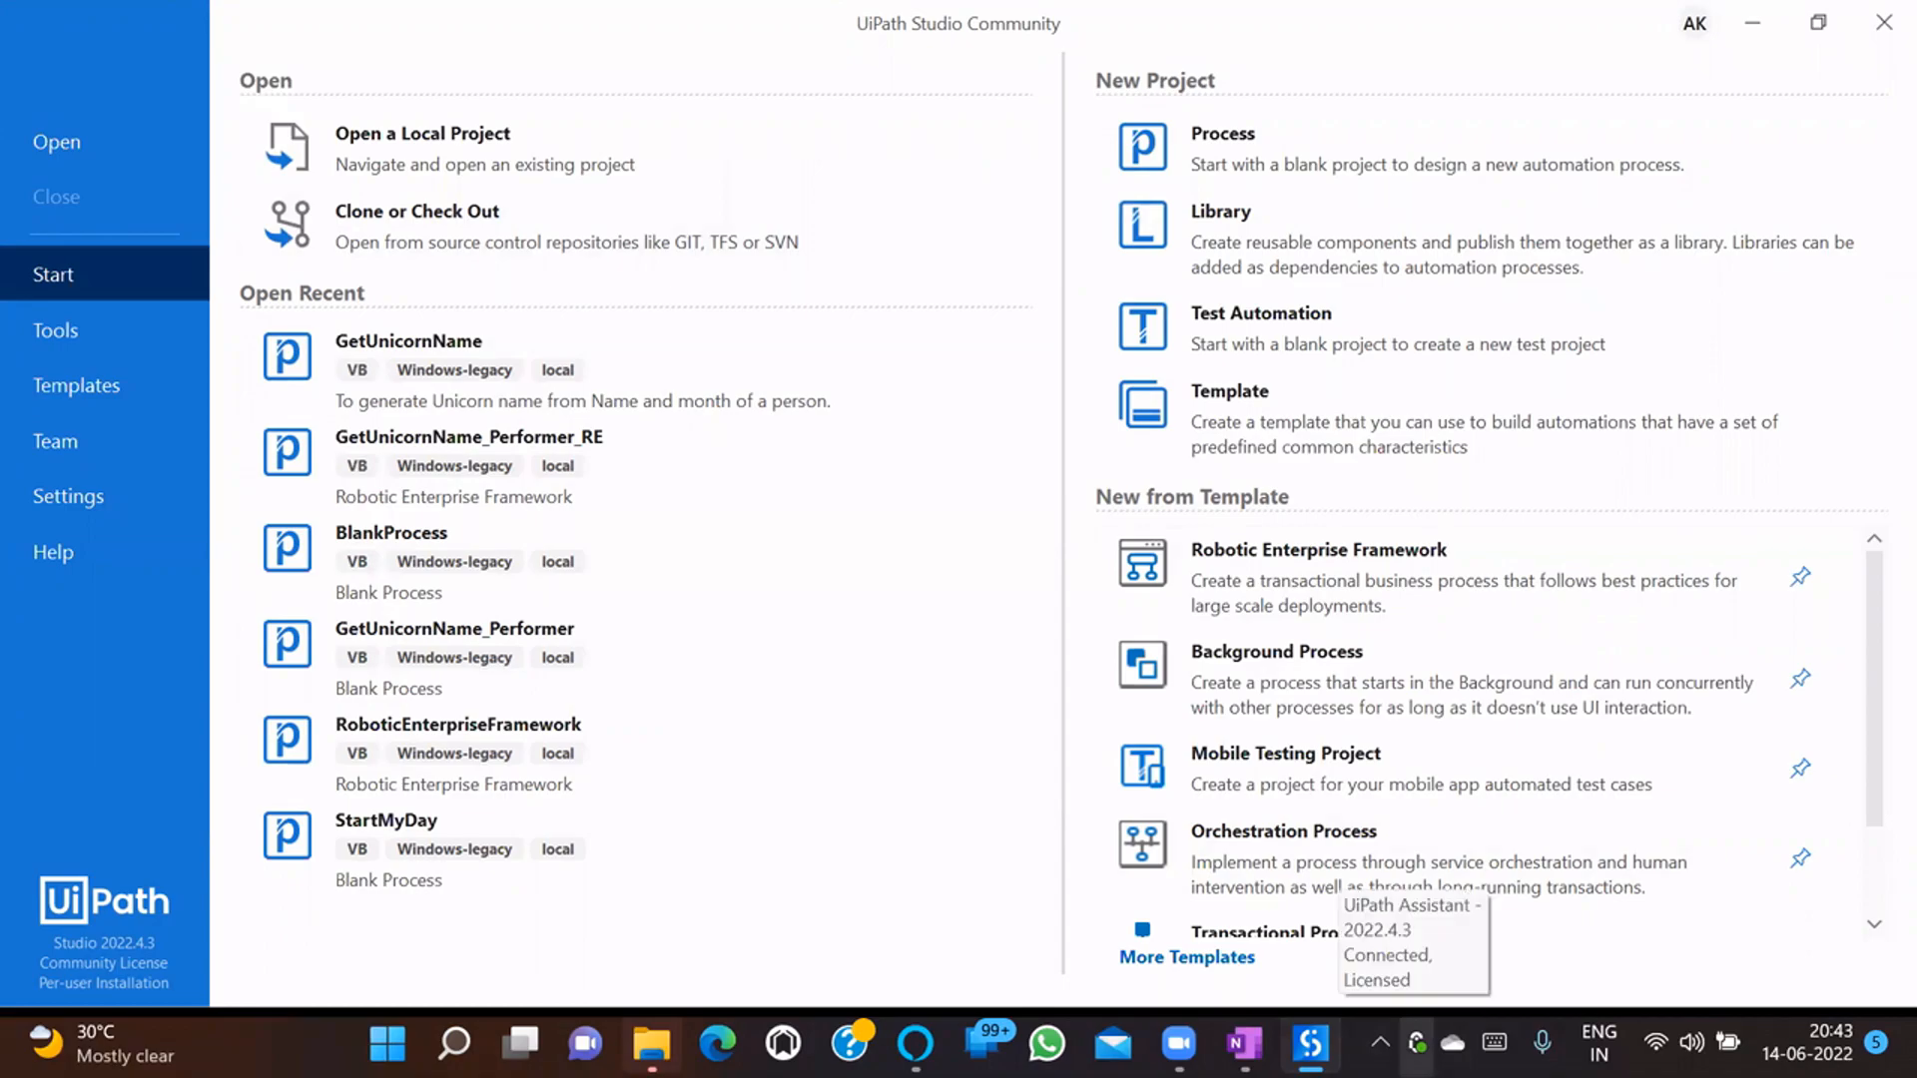
- Open UiPath Assistant, switch to the UiPath Studio start page and return to UiPath Assistant
left_click(1417, 1043)
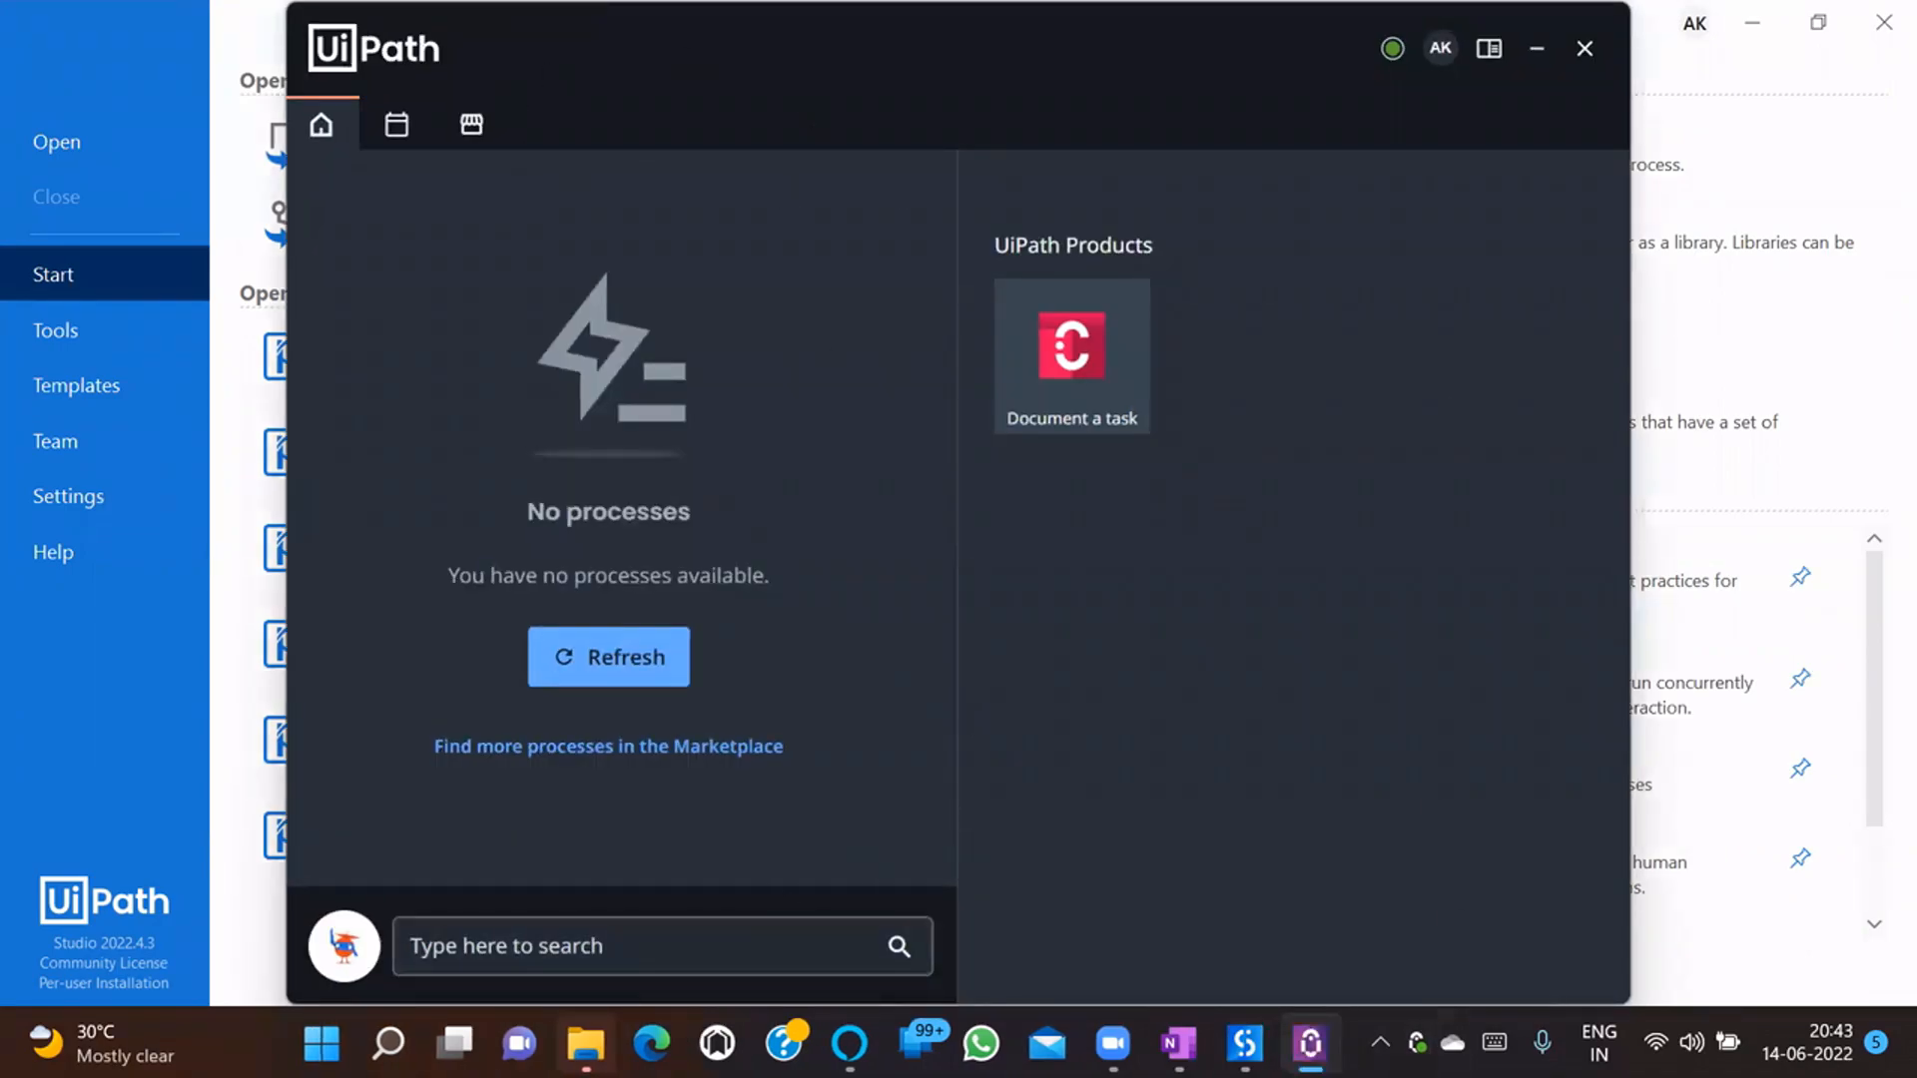
left_click(388, 1043)
type("uipath")
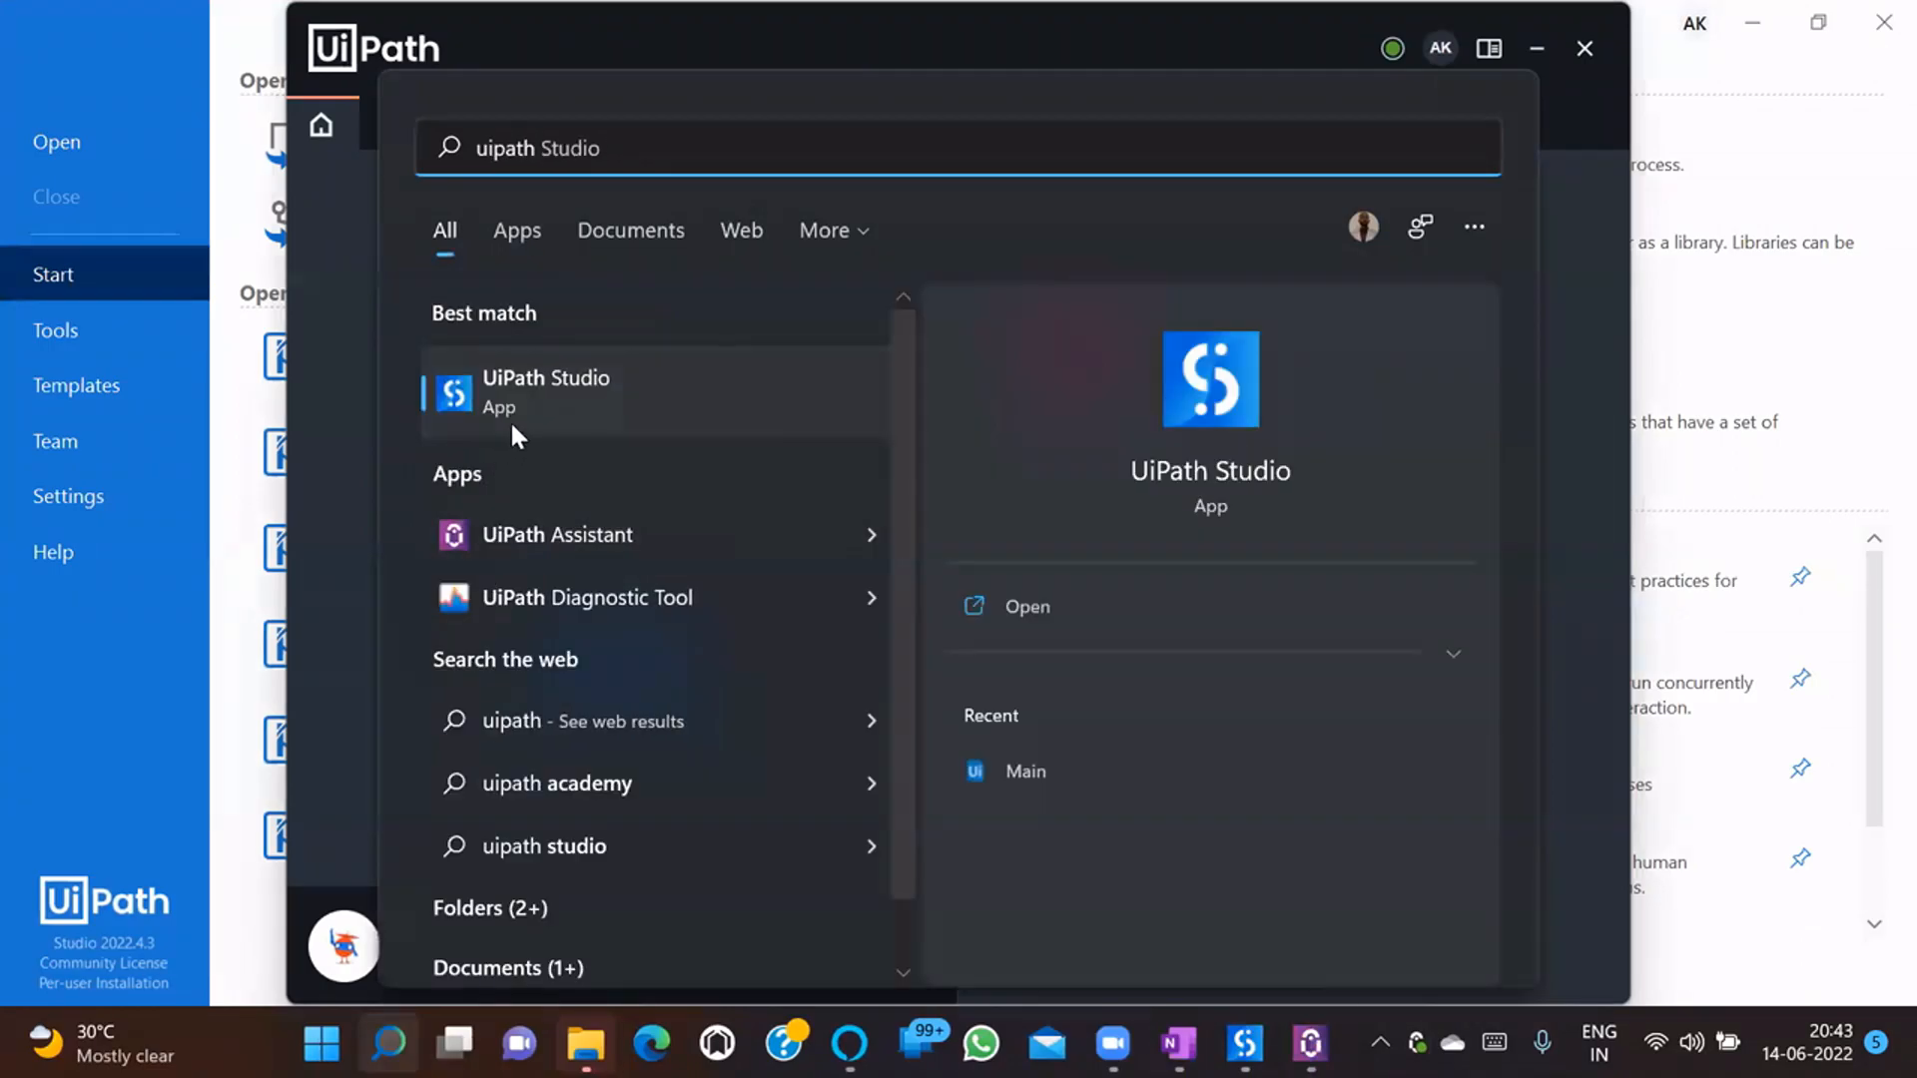
left_click(597, 525)
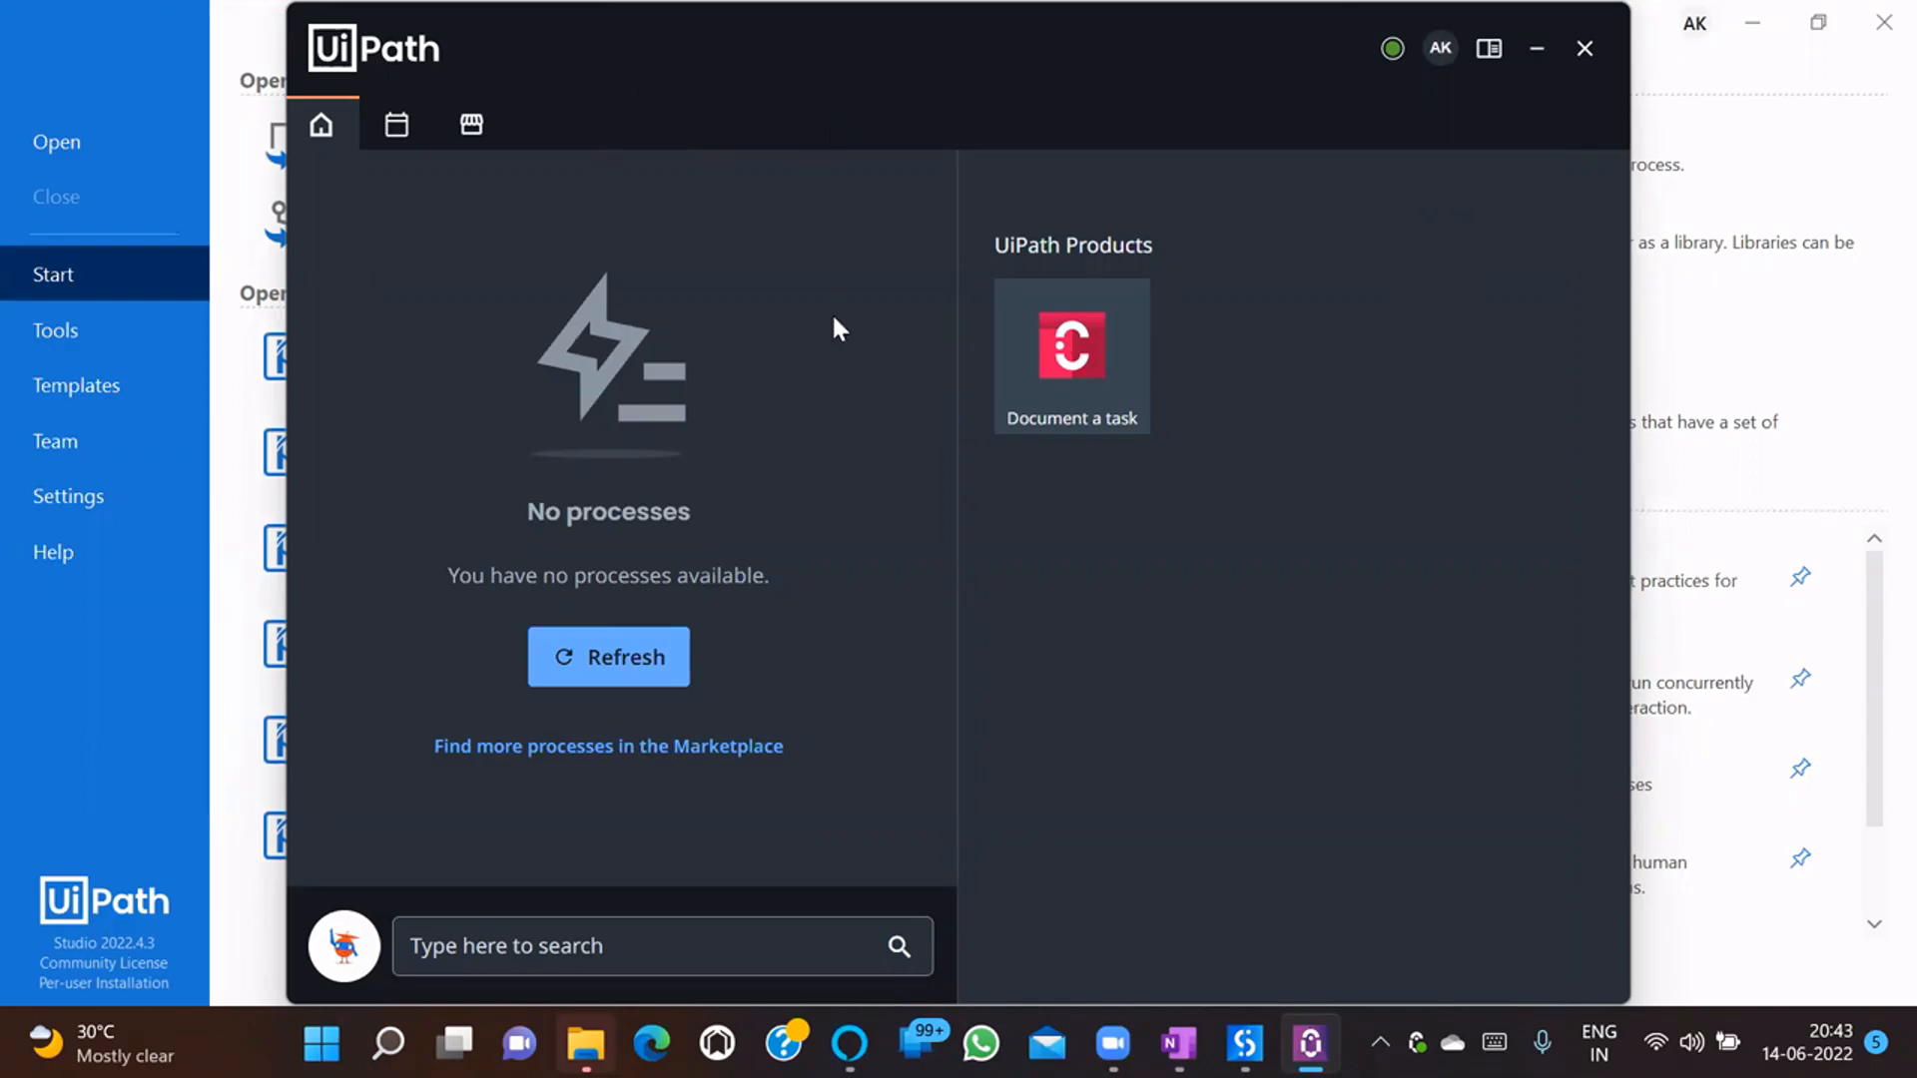
left_click(149, 676)
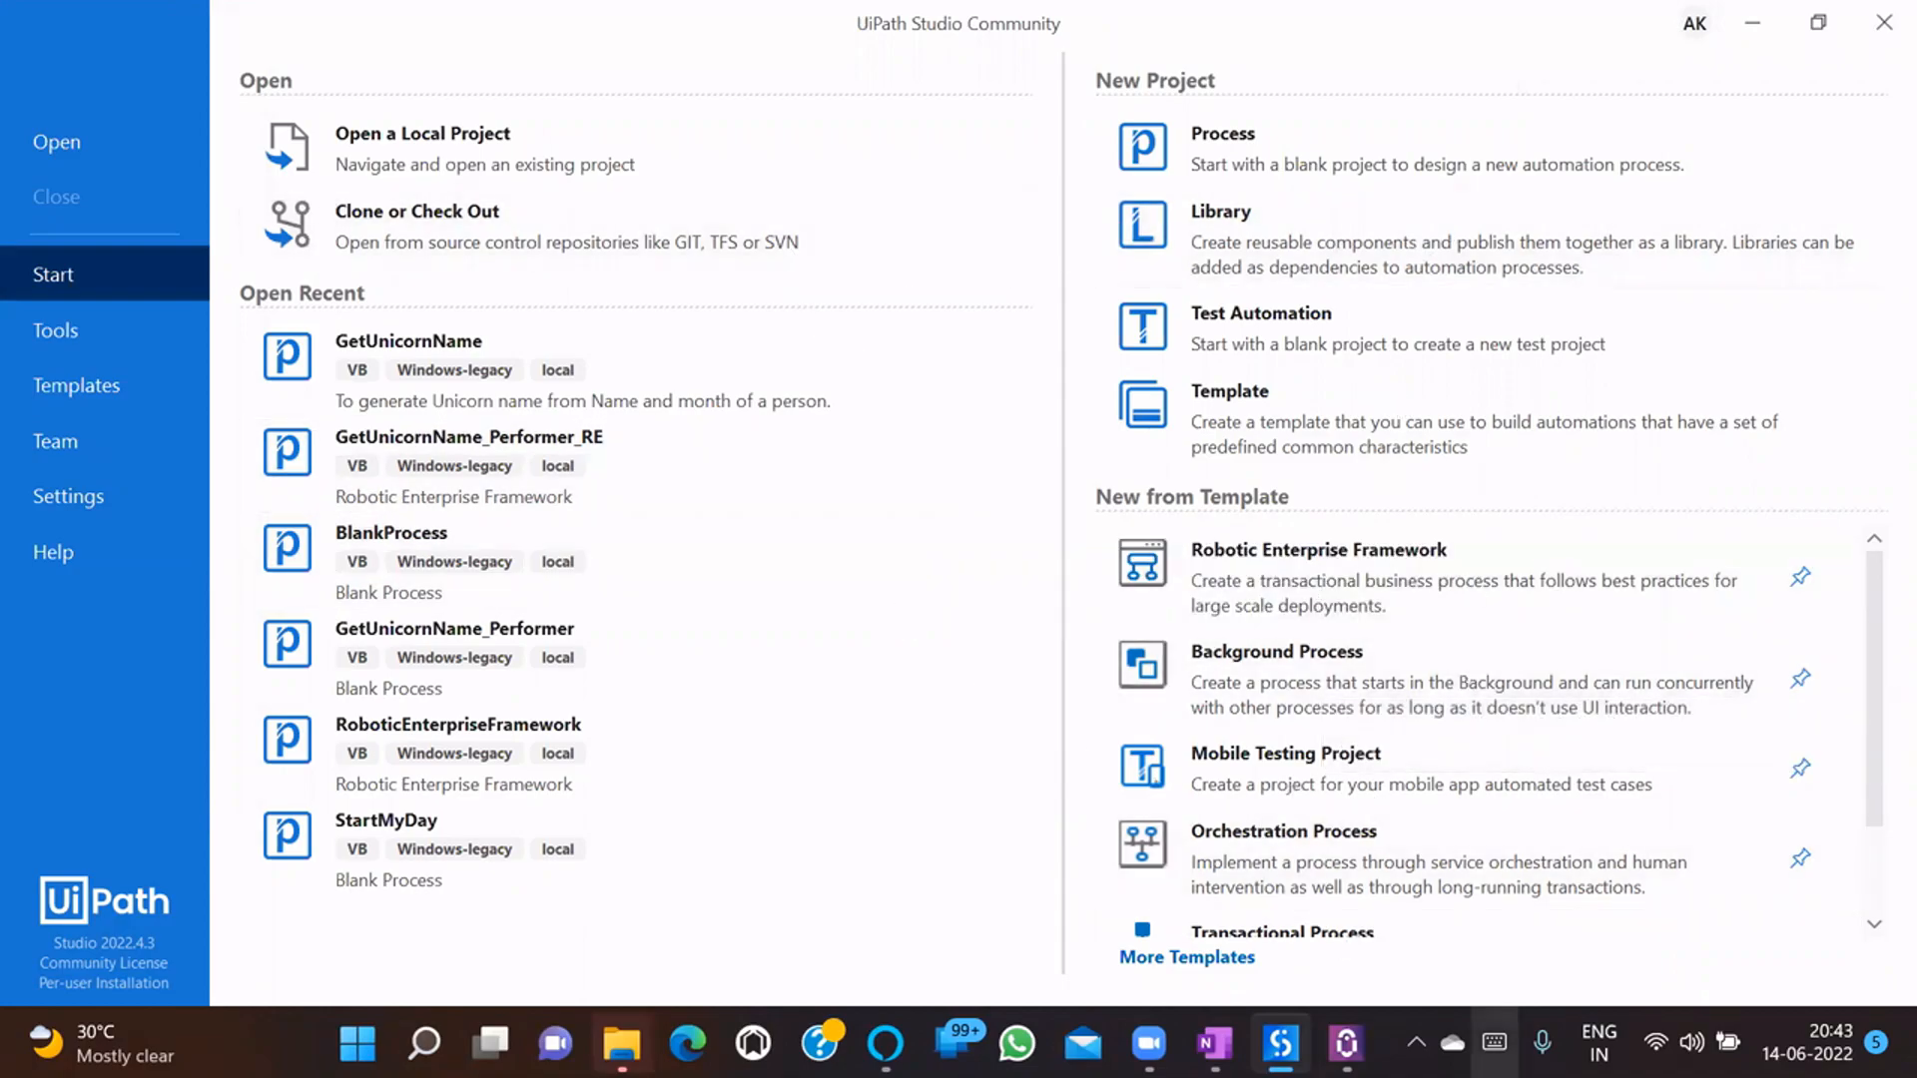
left_click(1346, 1044)
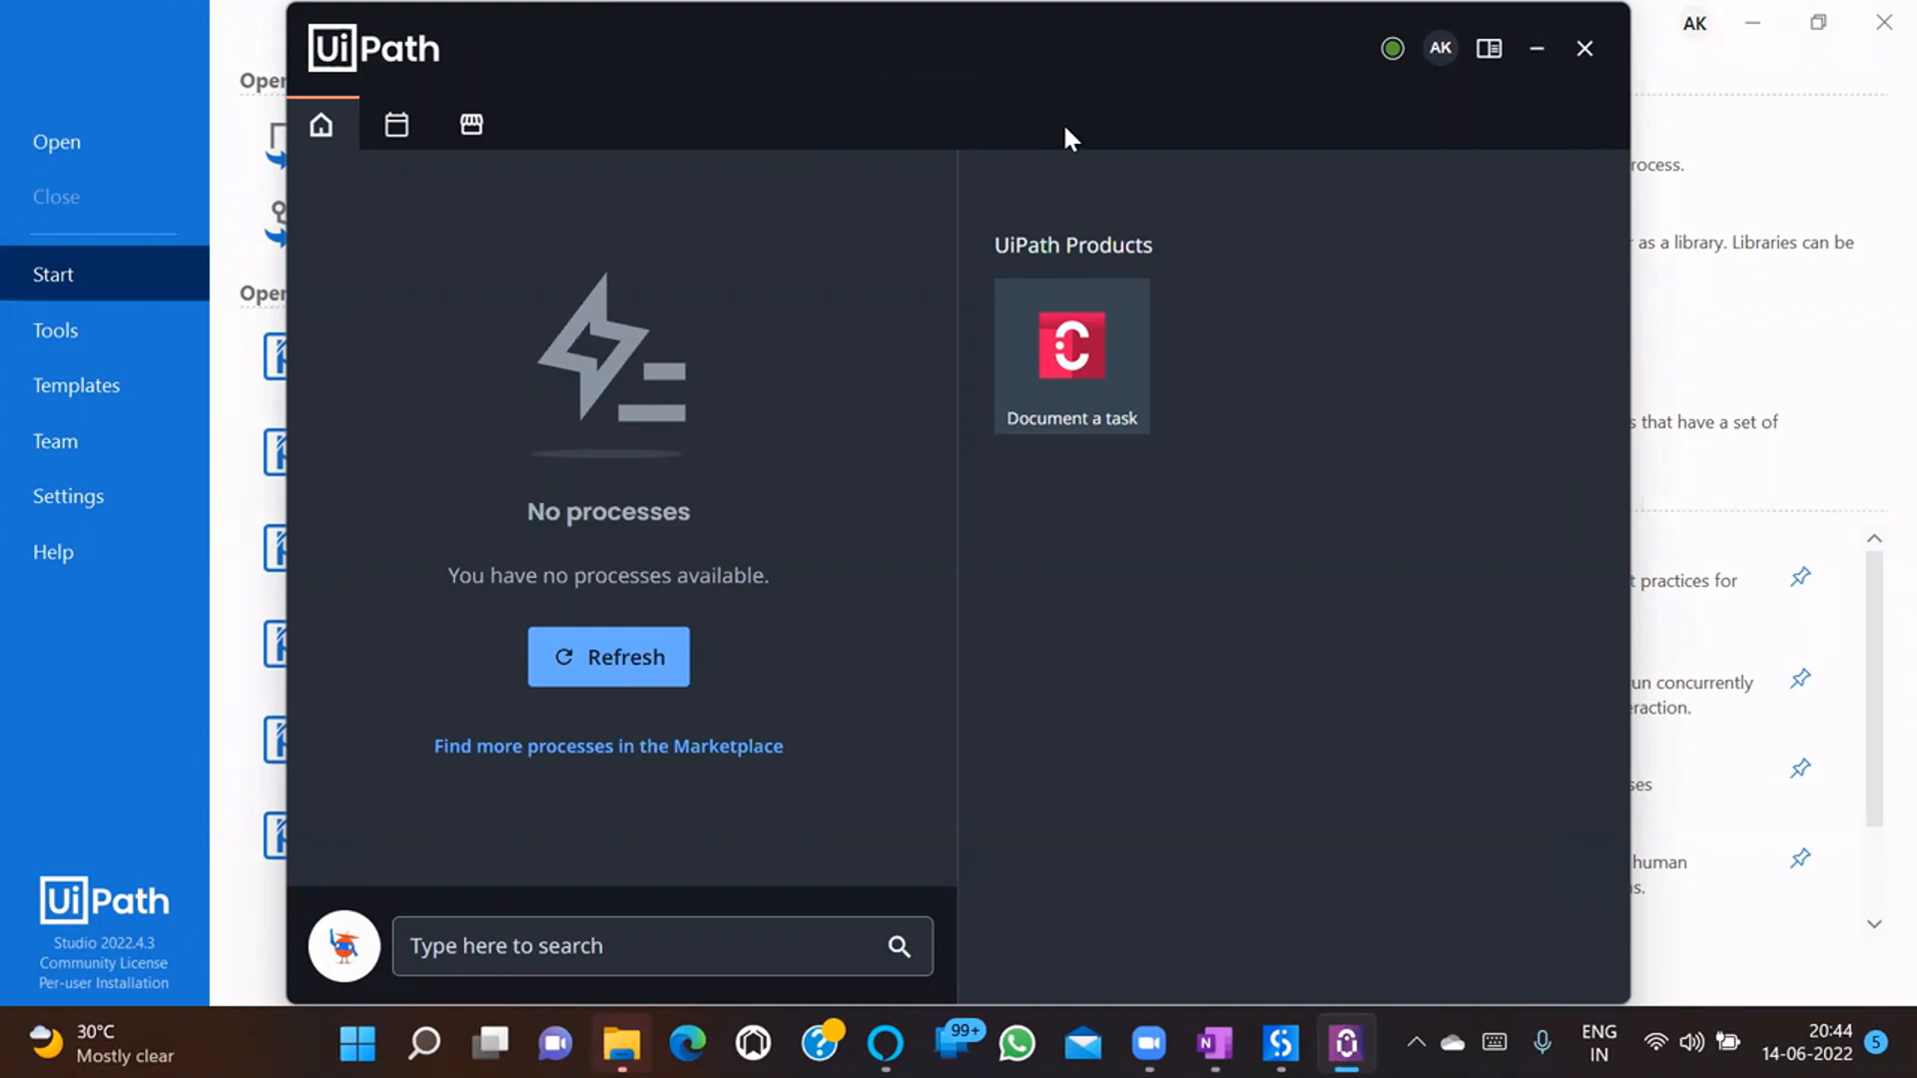
- Open UiPath Orchestrator in the browser, sign in with the account password and dismiss the offer to save it
left_click(1392, 52)
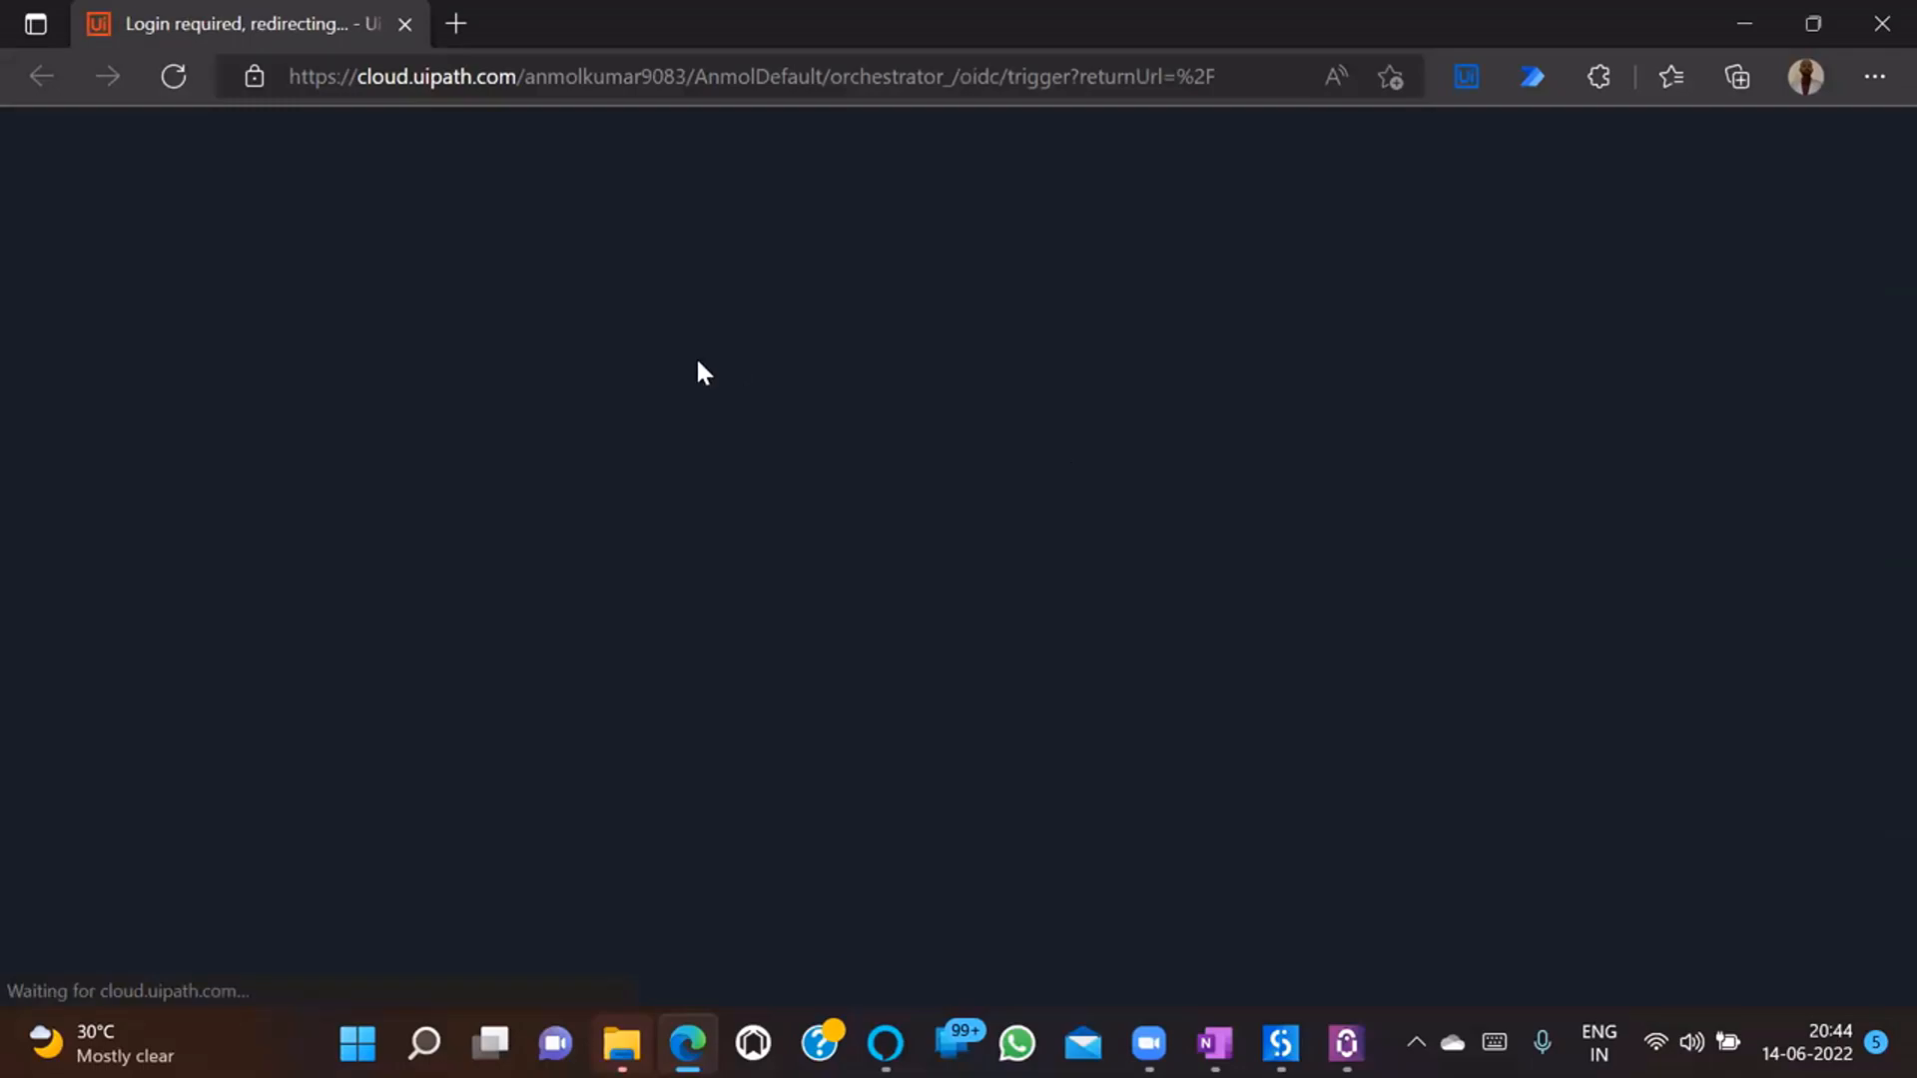
left_click(176, 80)
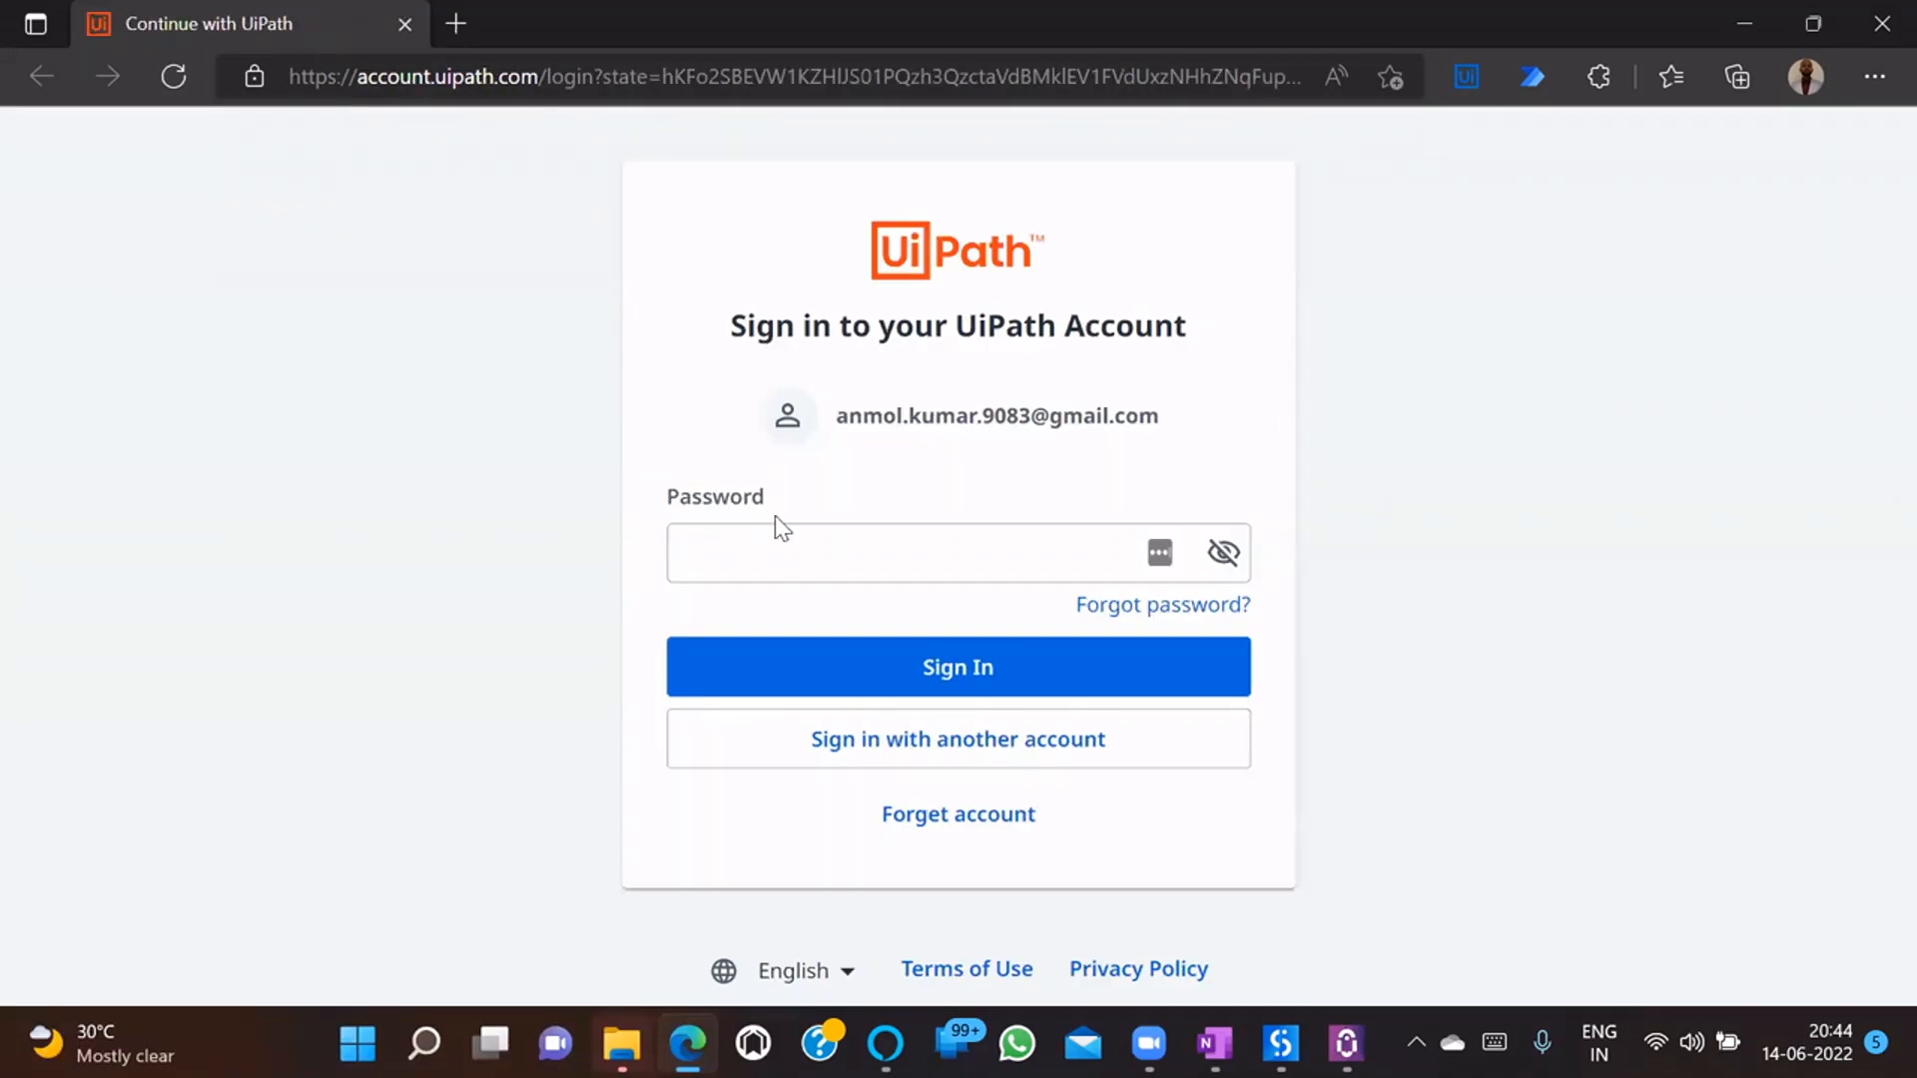
left_click(766, 548)
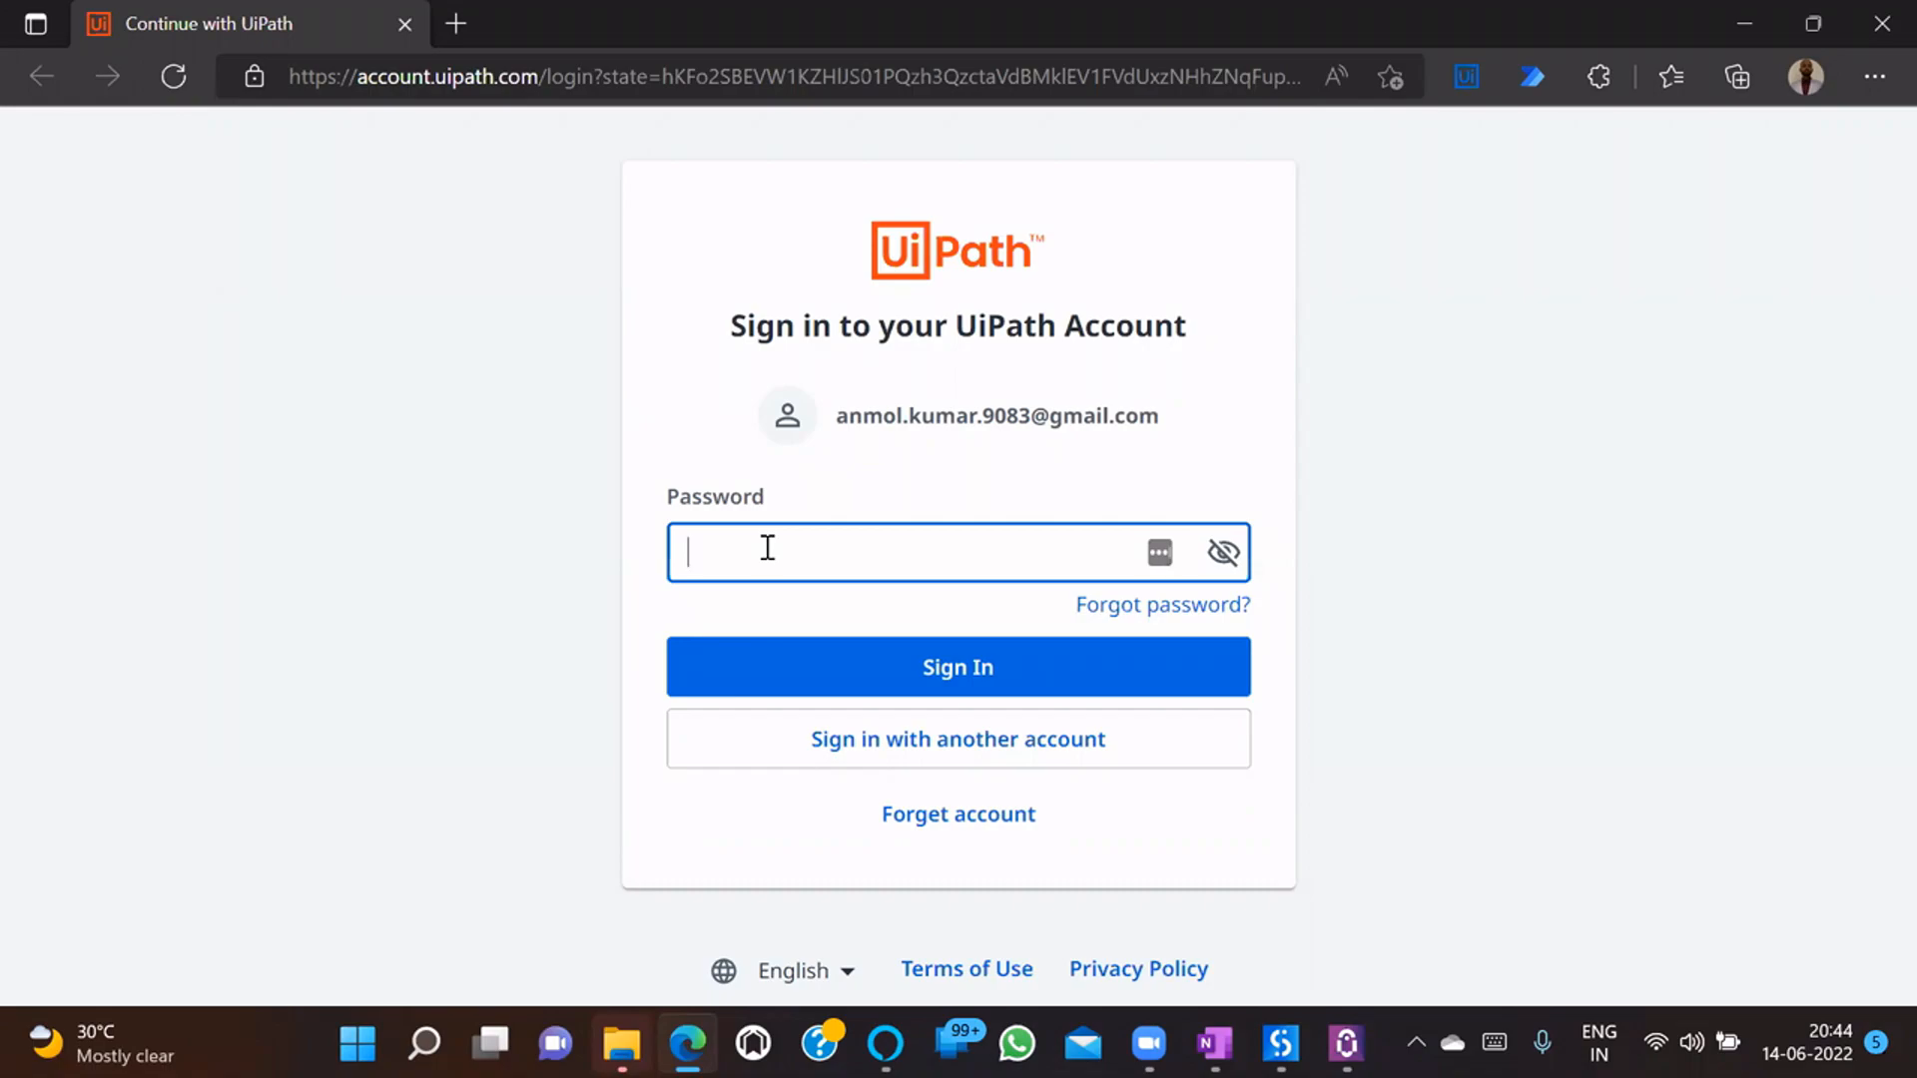
type("••••••••••")
key("Return")
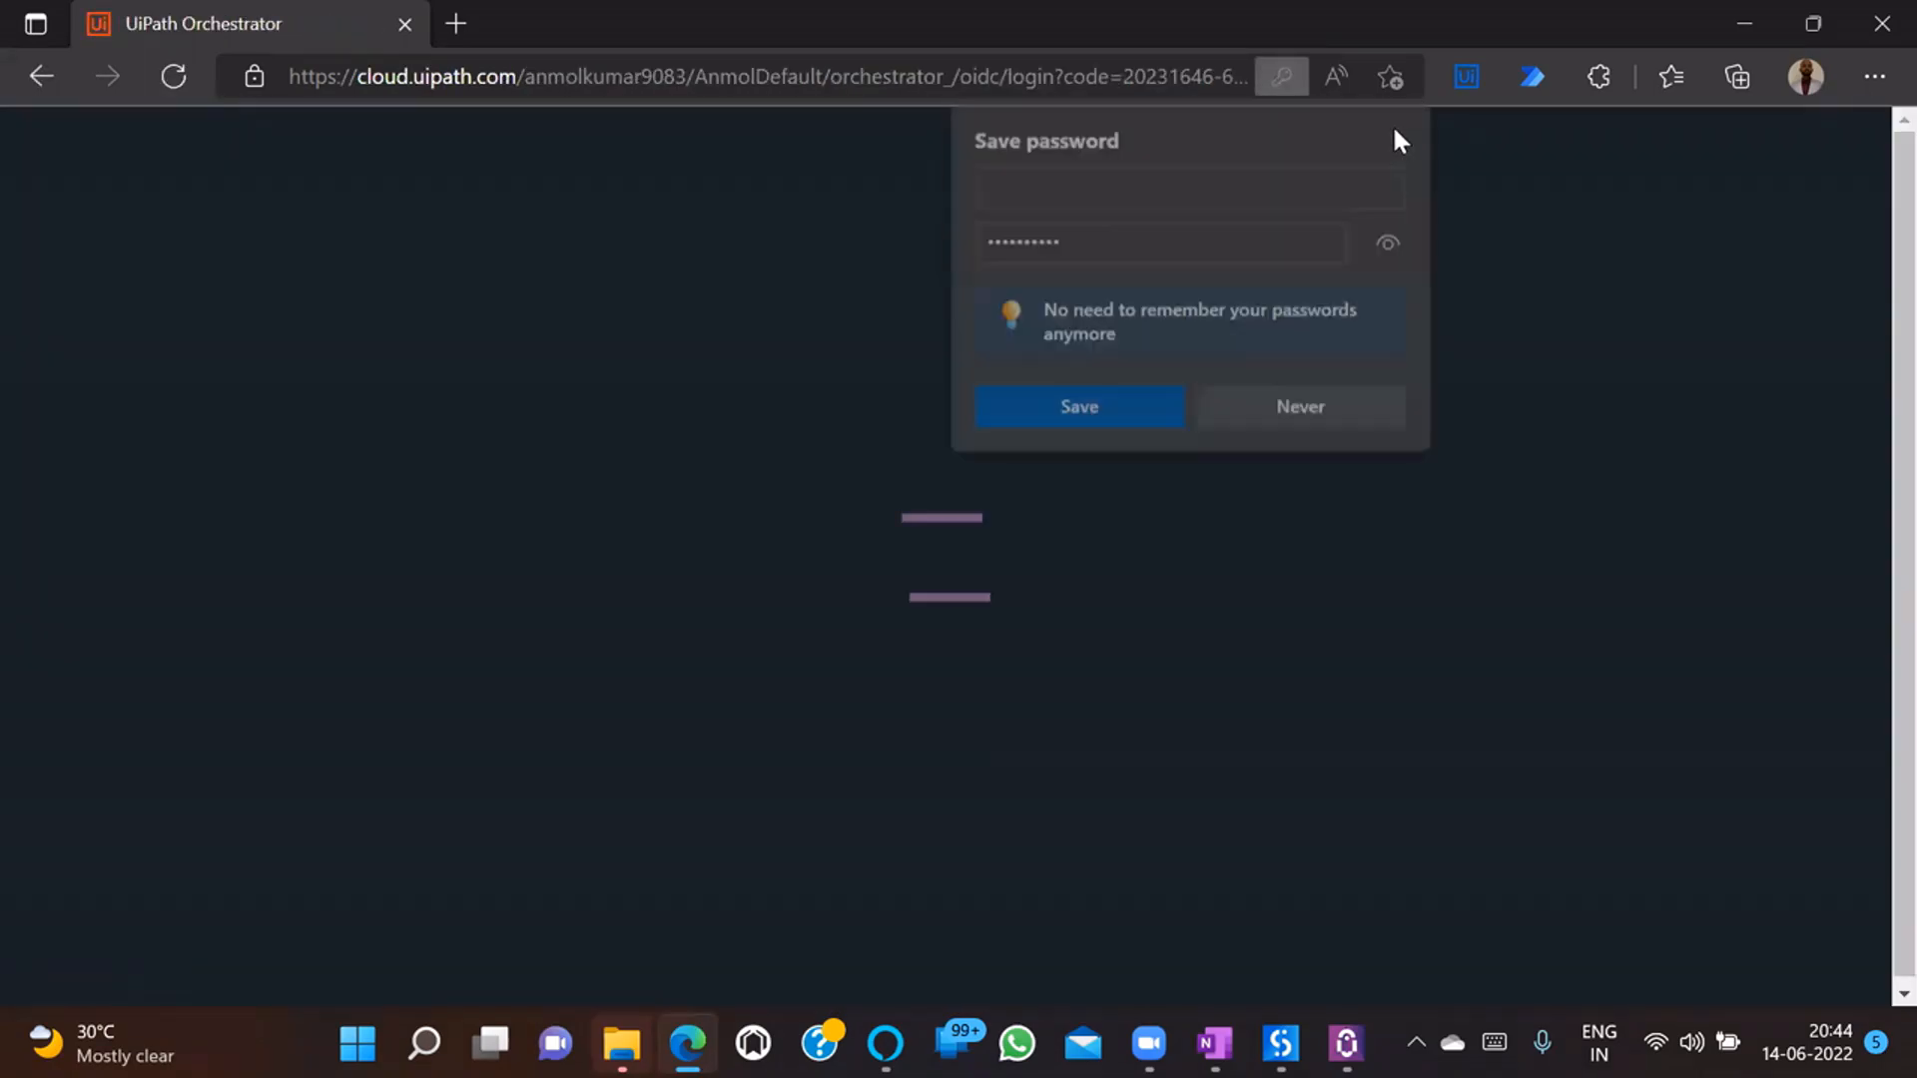
left_click(1393, 128)
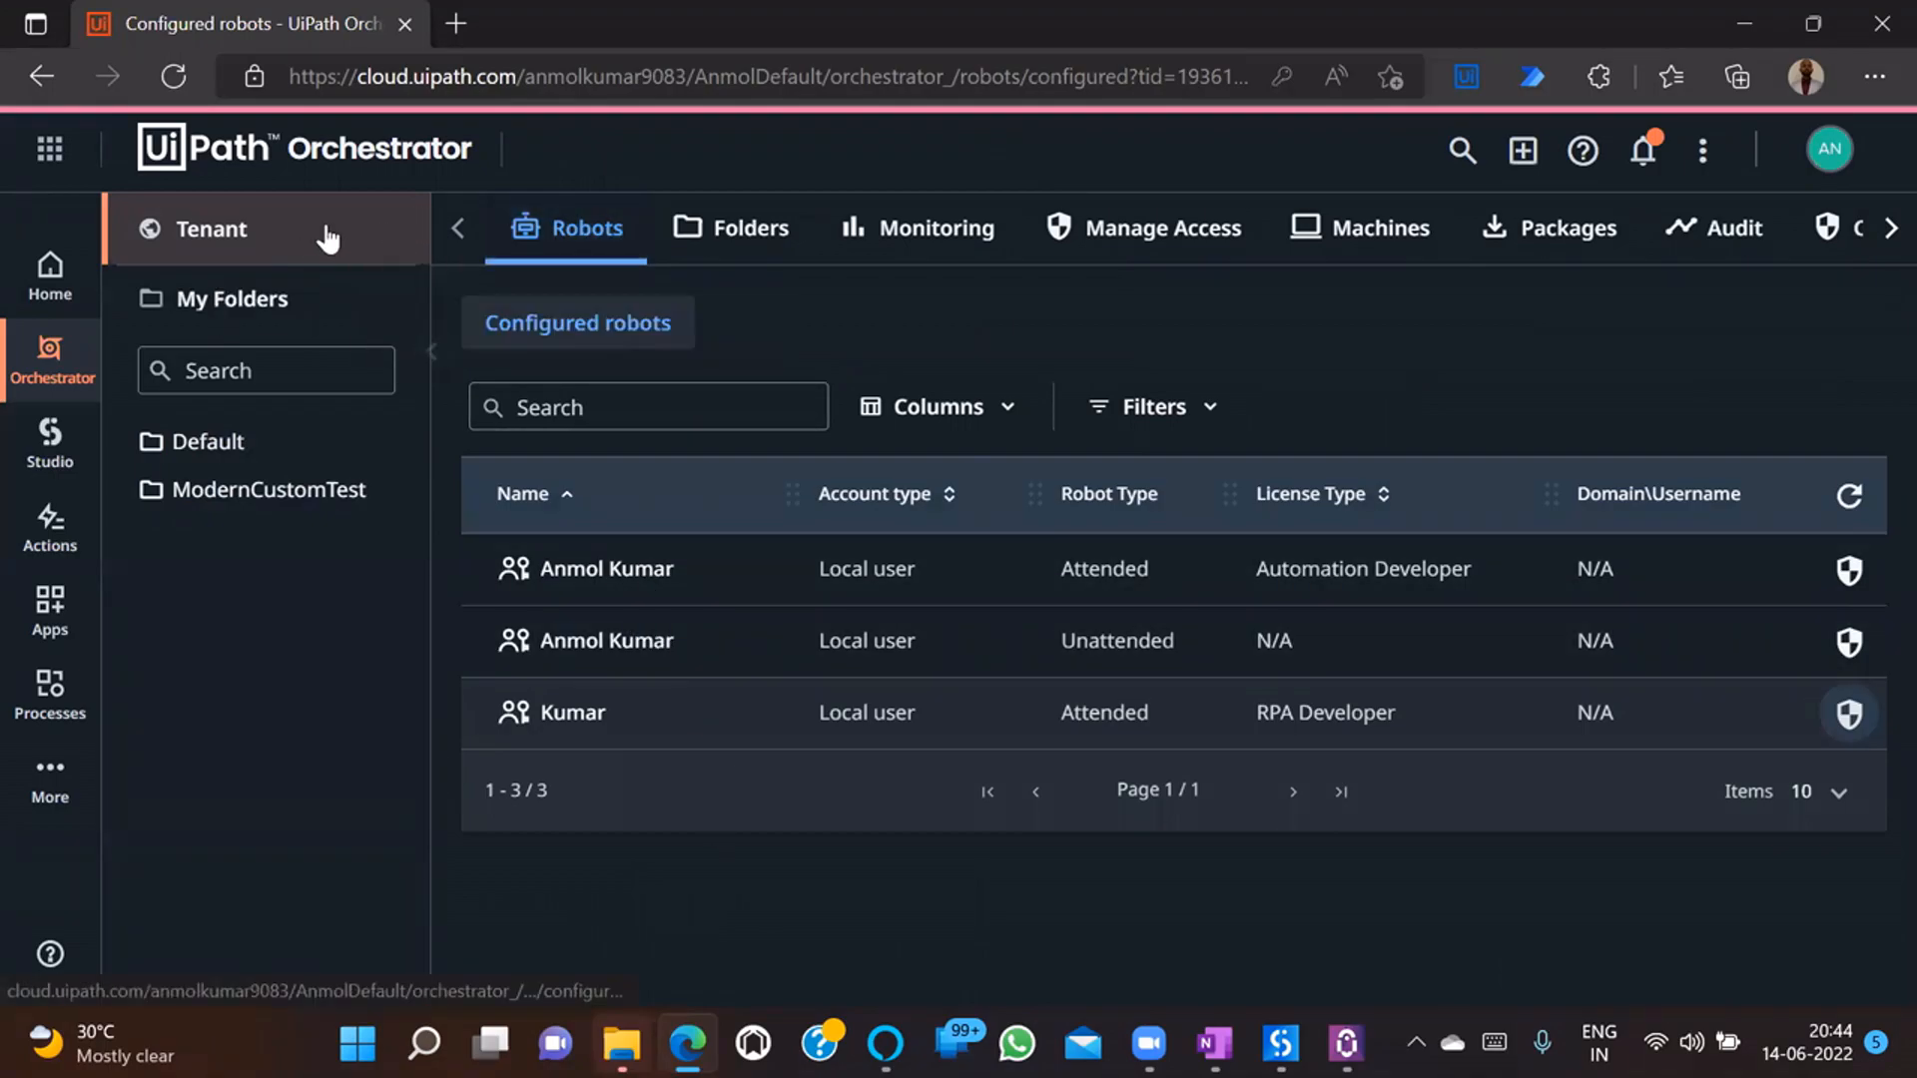
- Examine the Default folder's automation processes, followed by the tenant's configured robots and machines
left_click(329, 454)
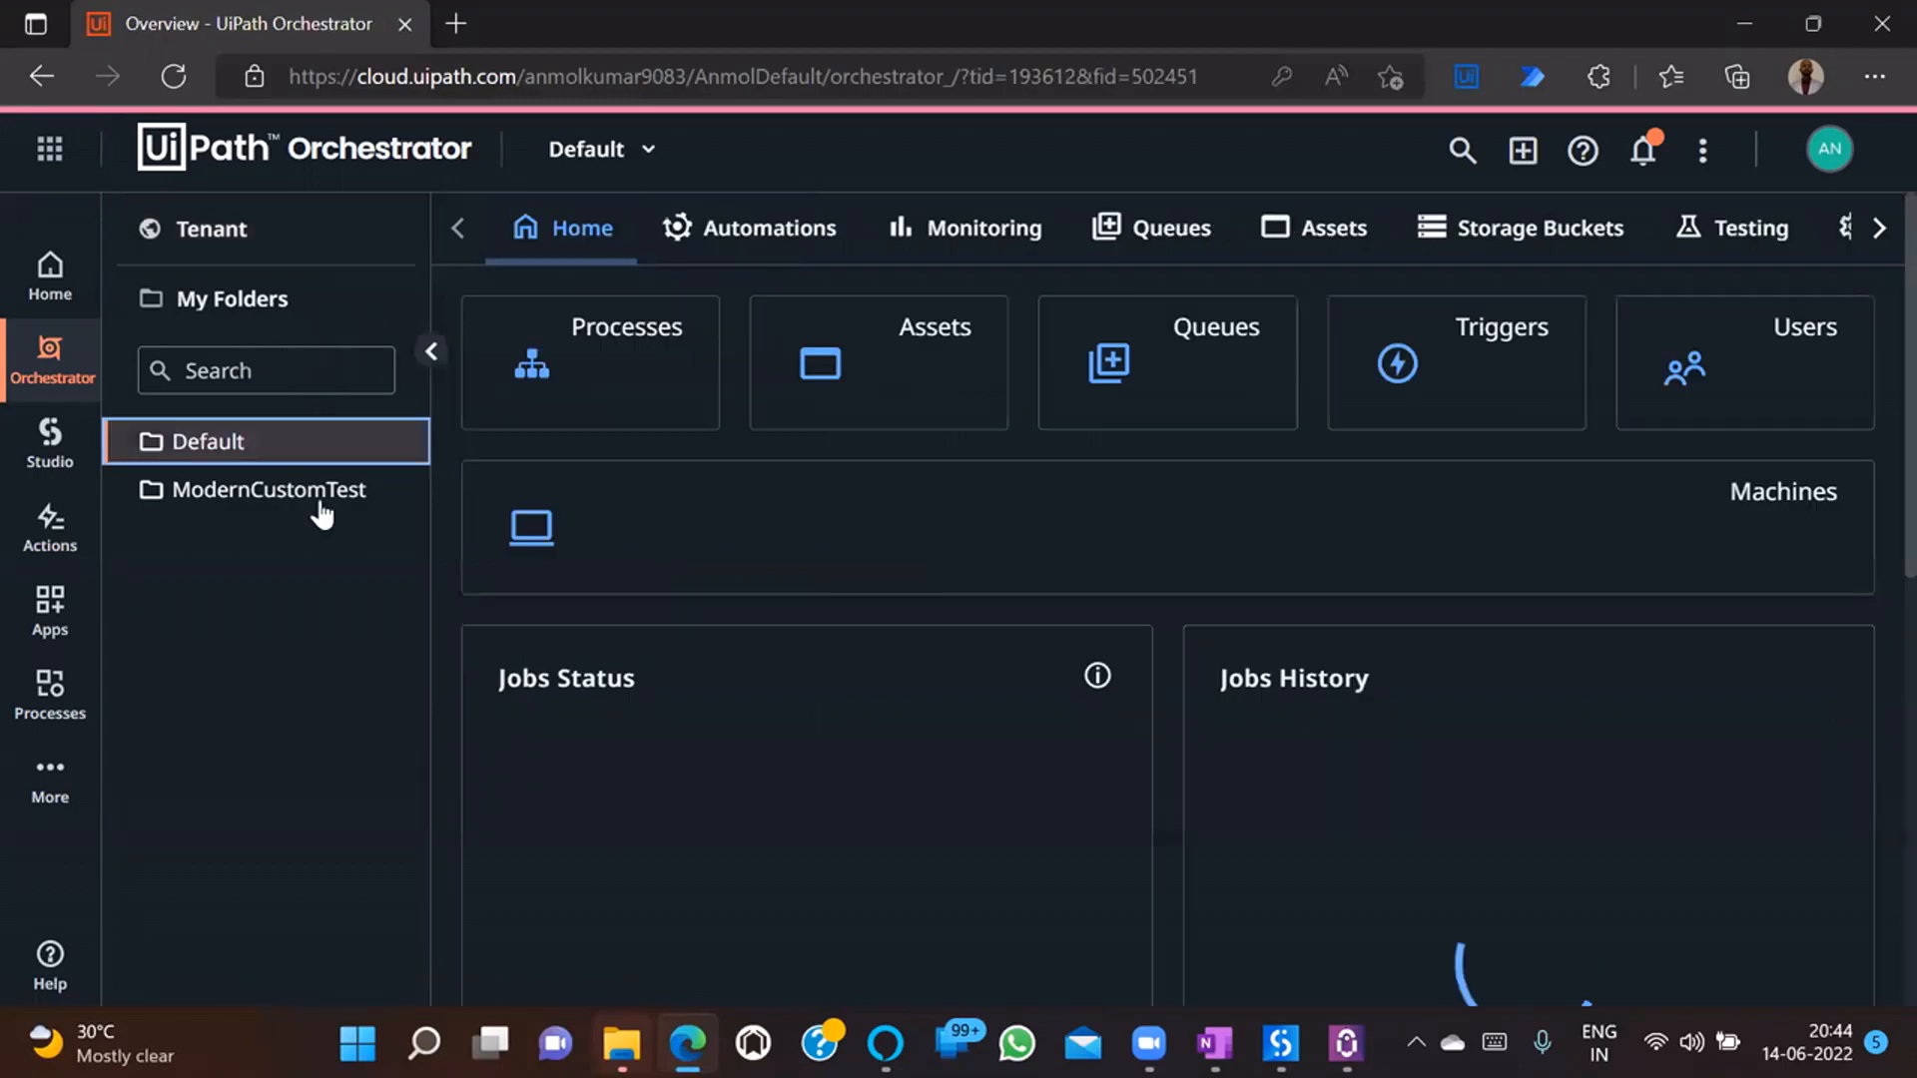
left_click(714, 230)
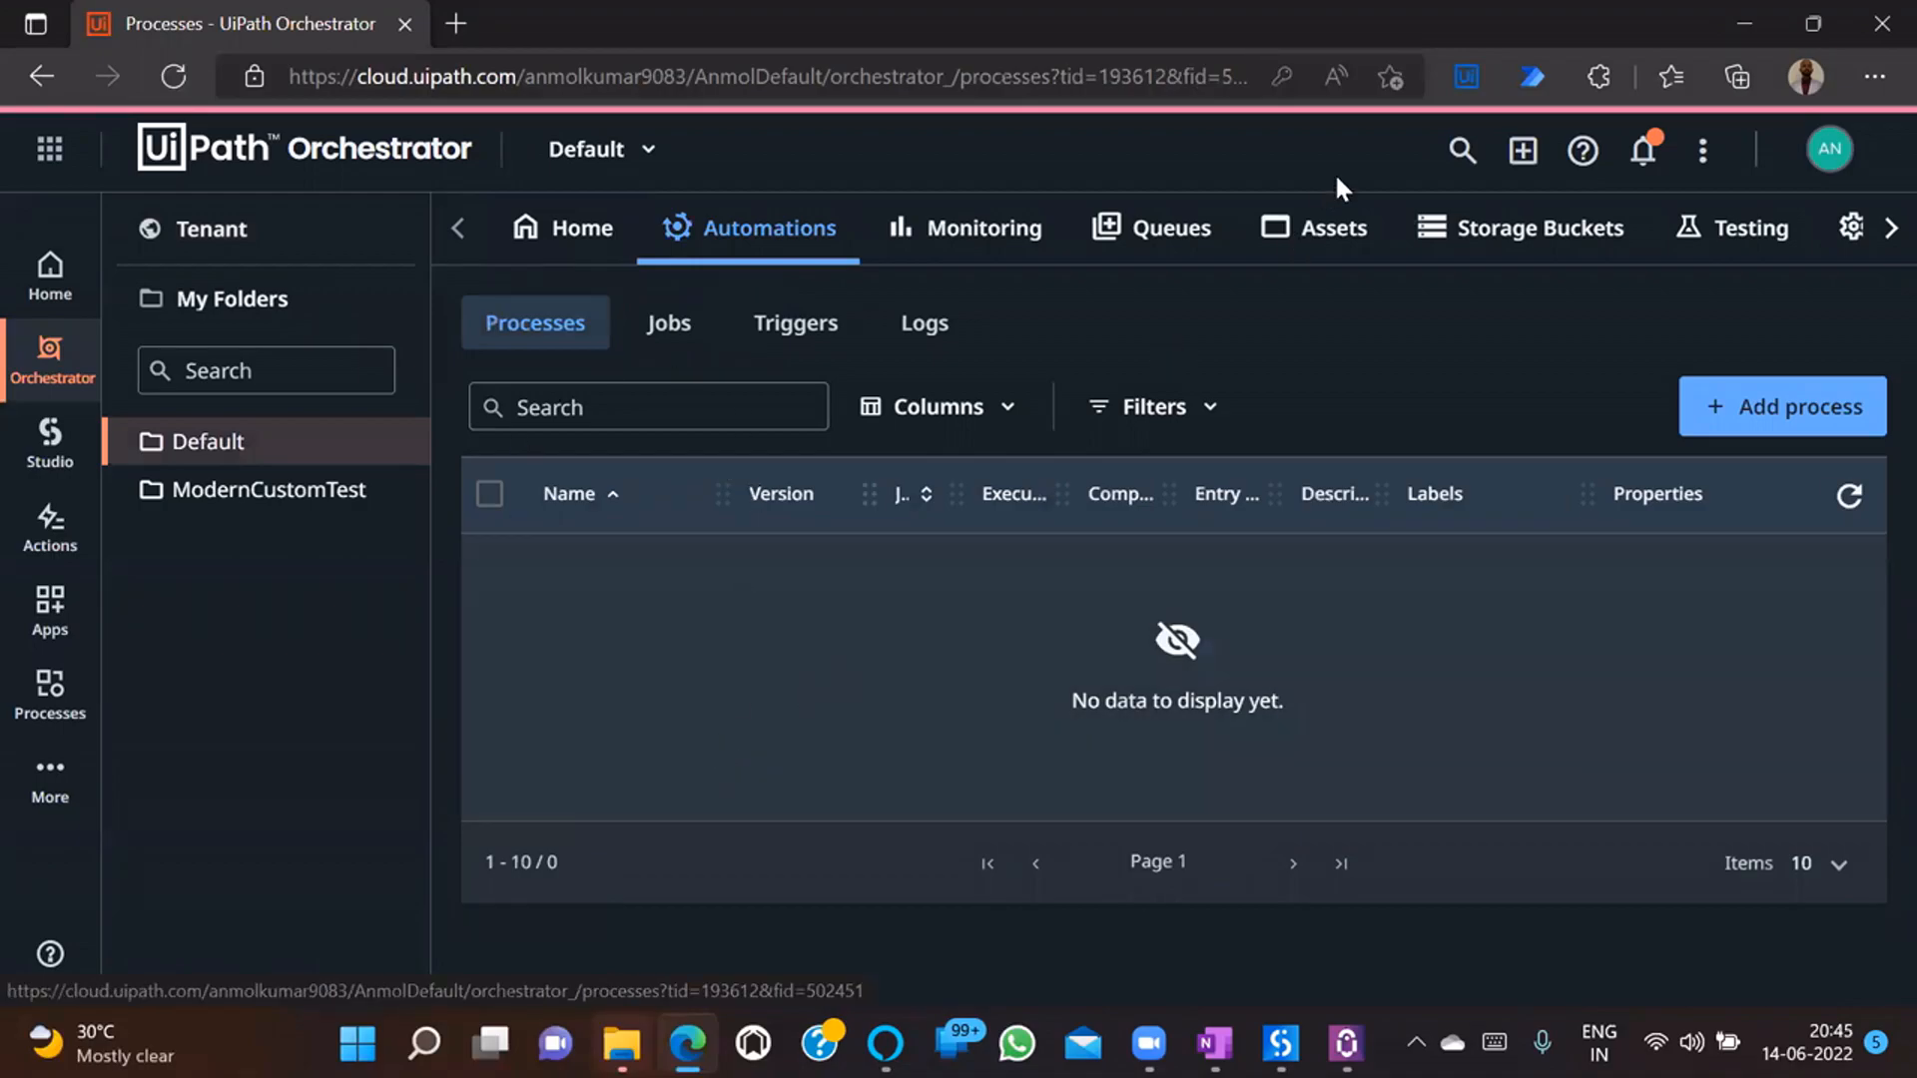
left_click(300, 257)
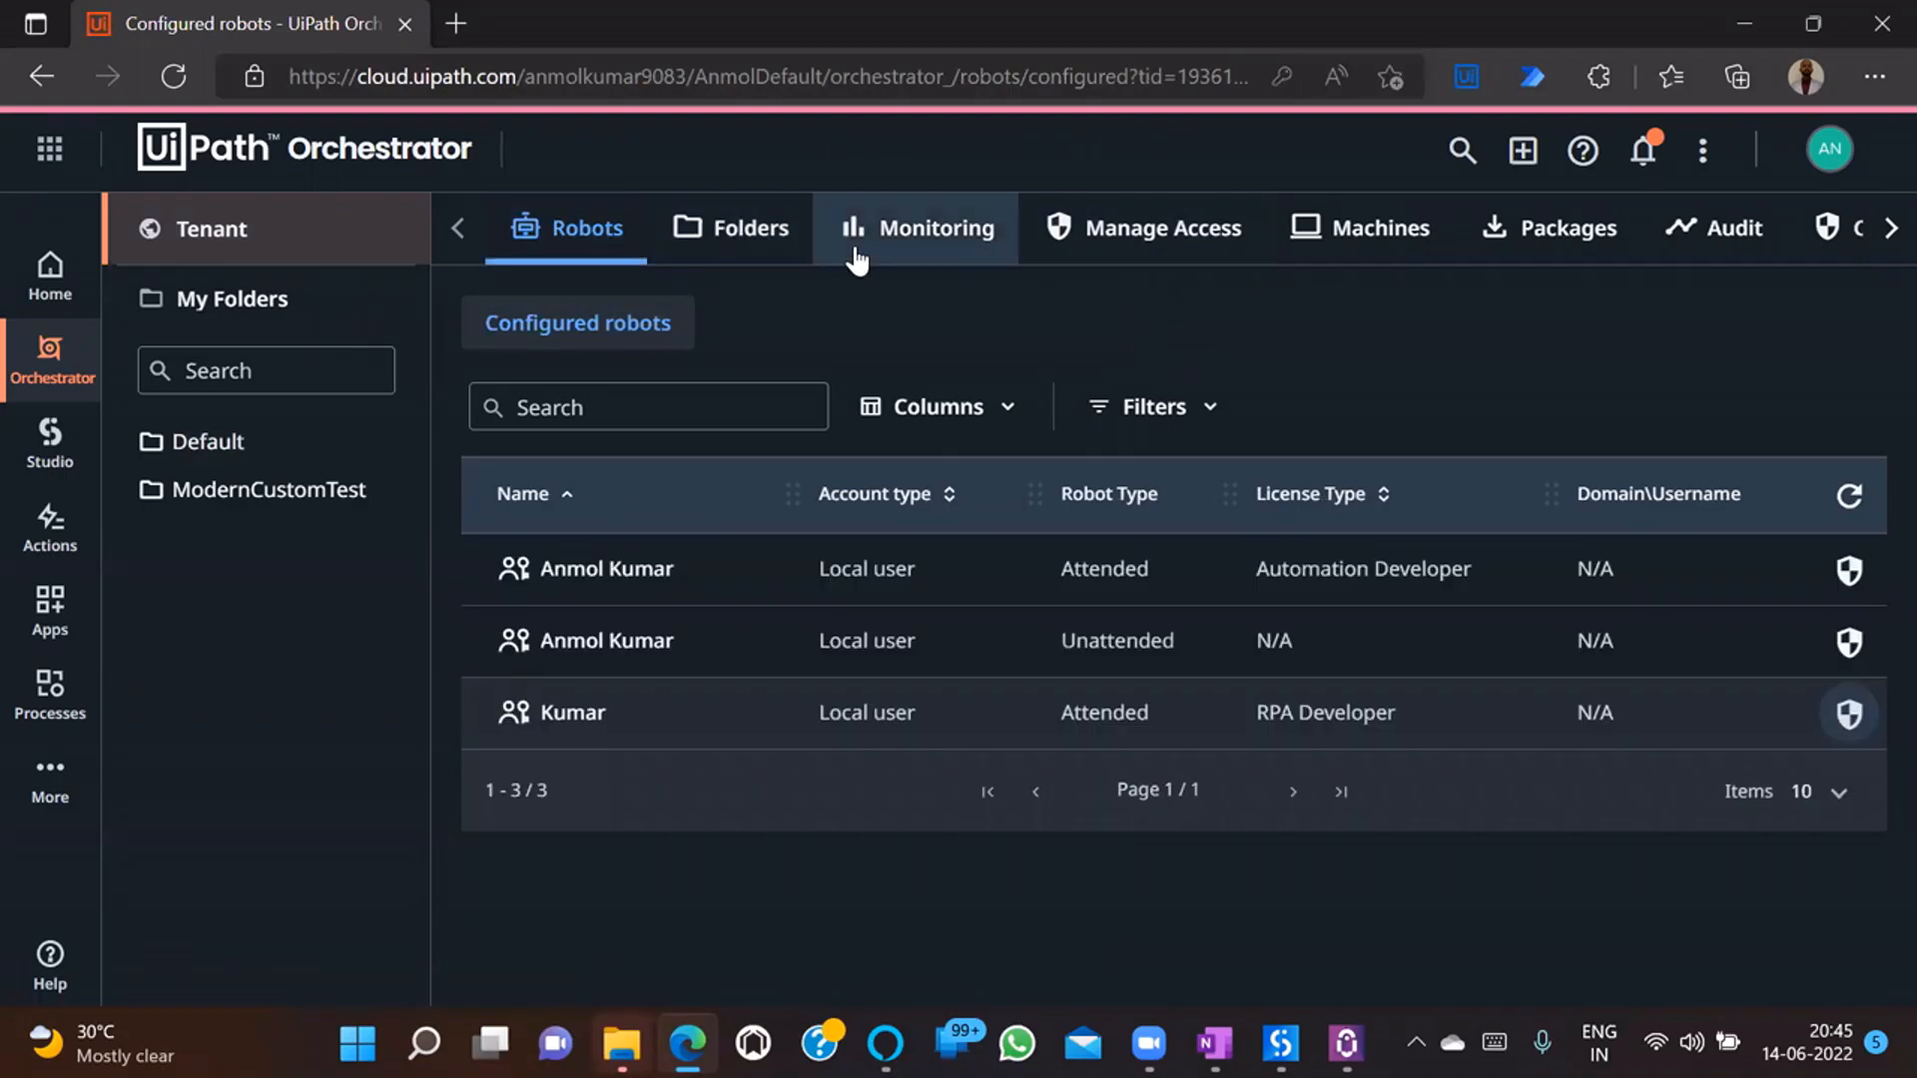
left_click(1328, 245)
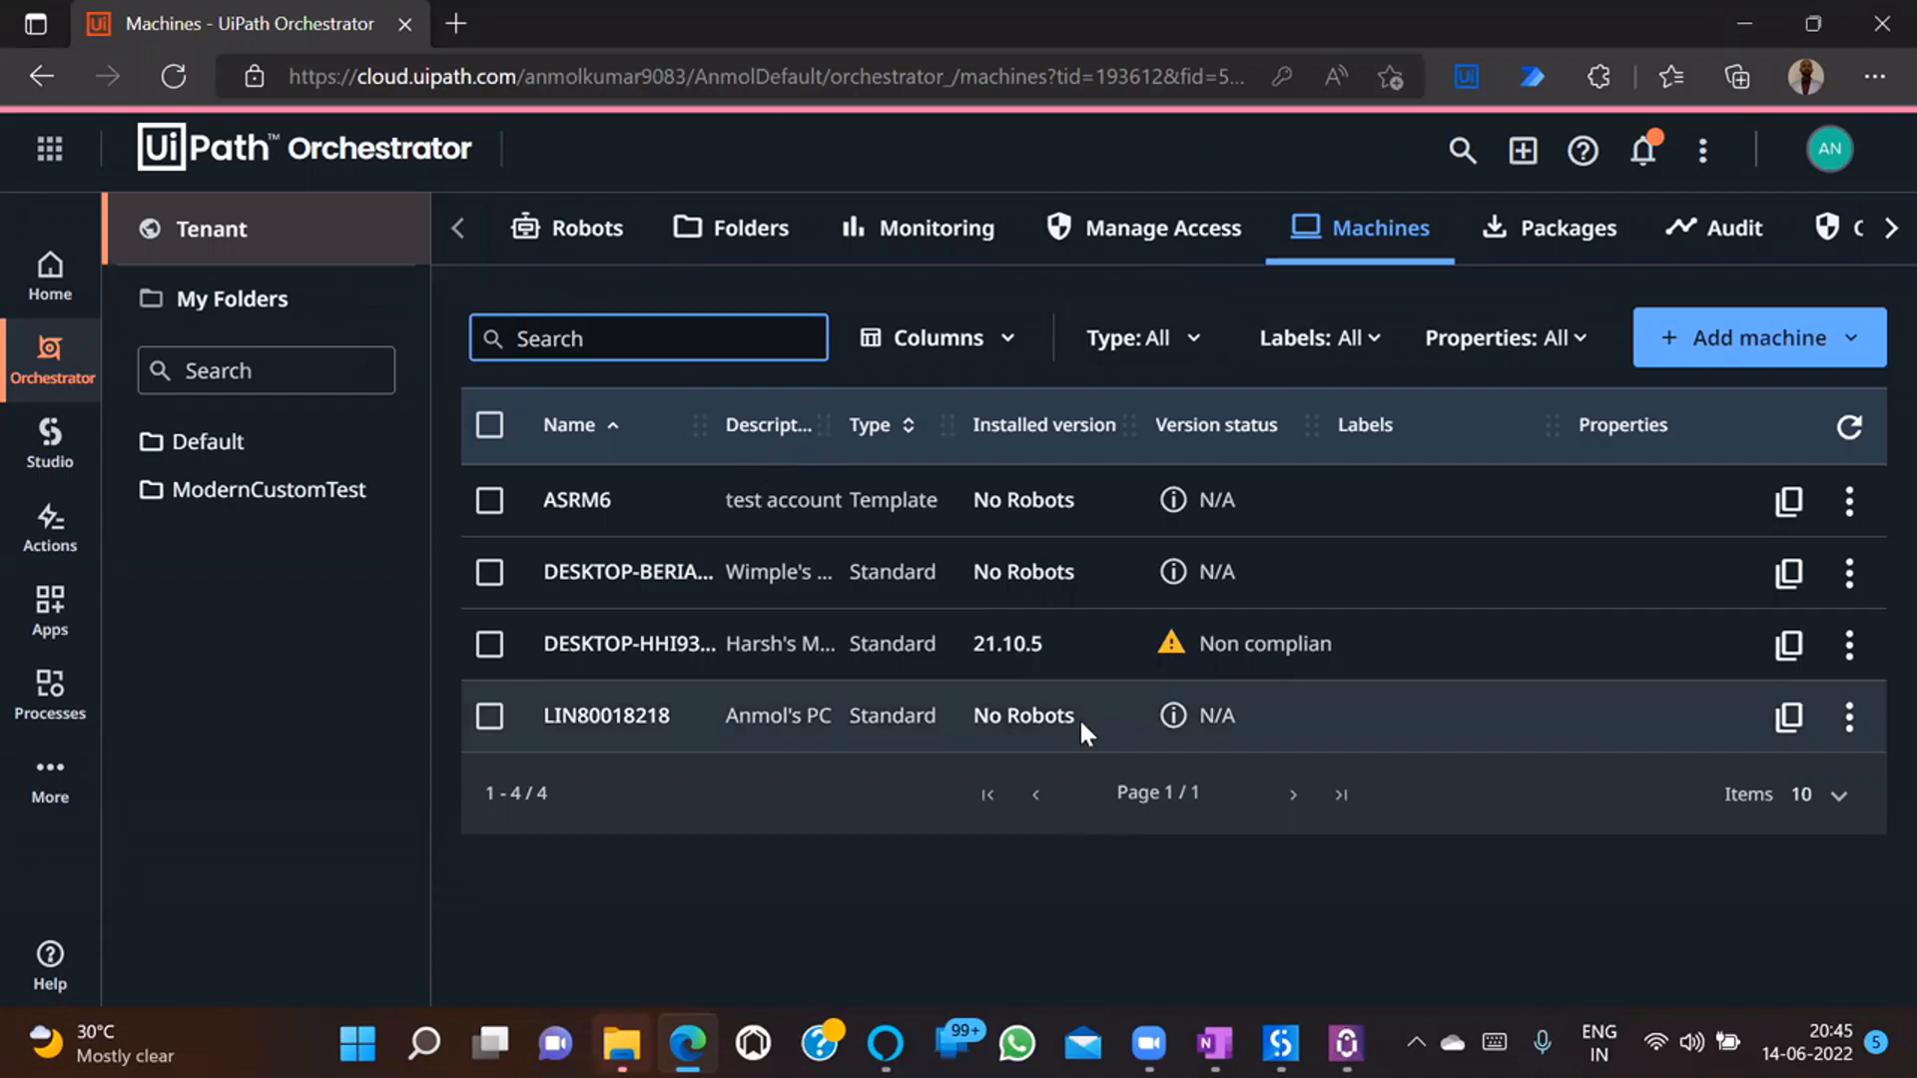
left_click(1078, 846)
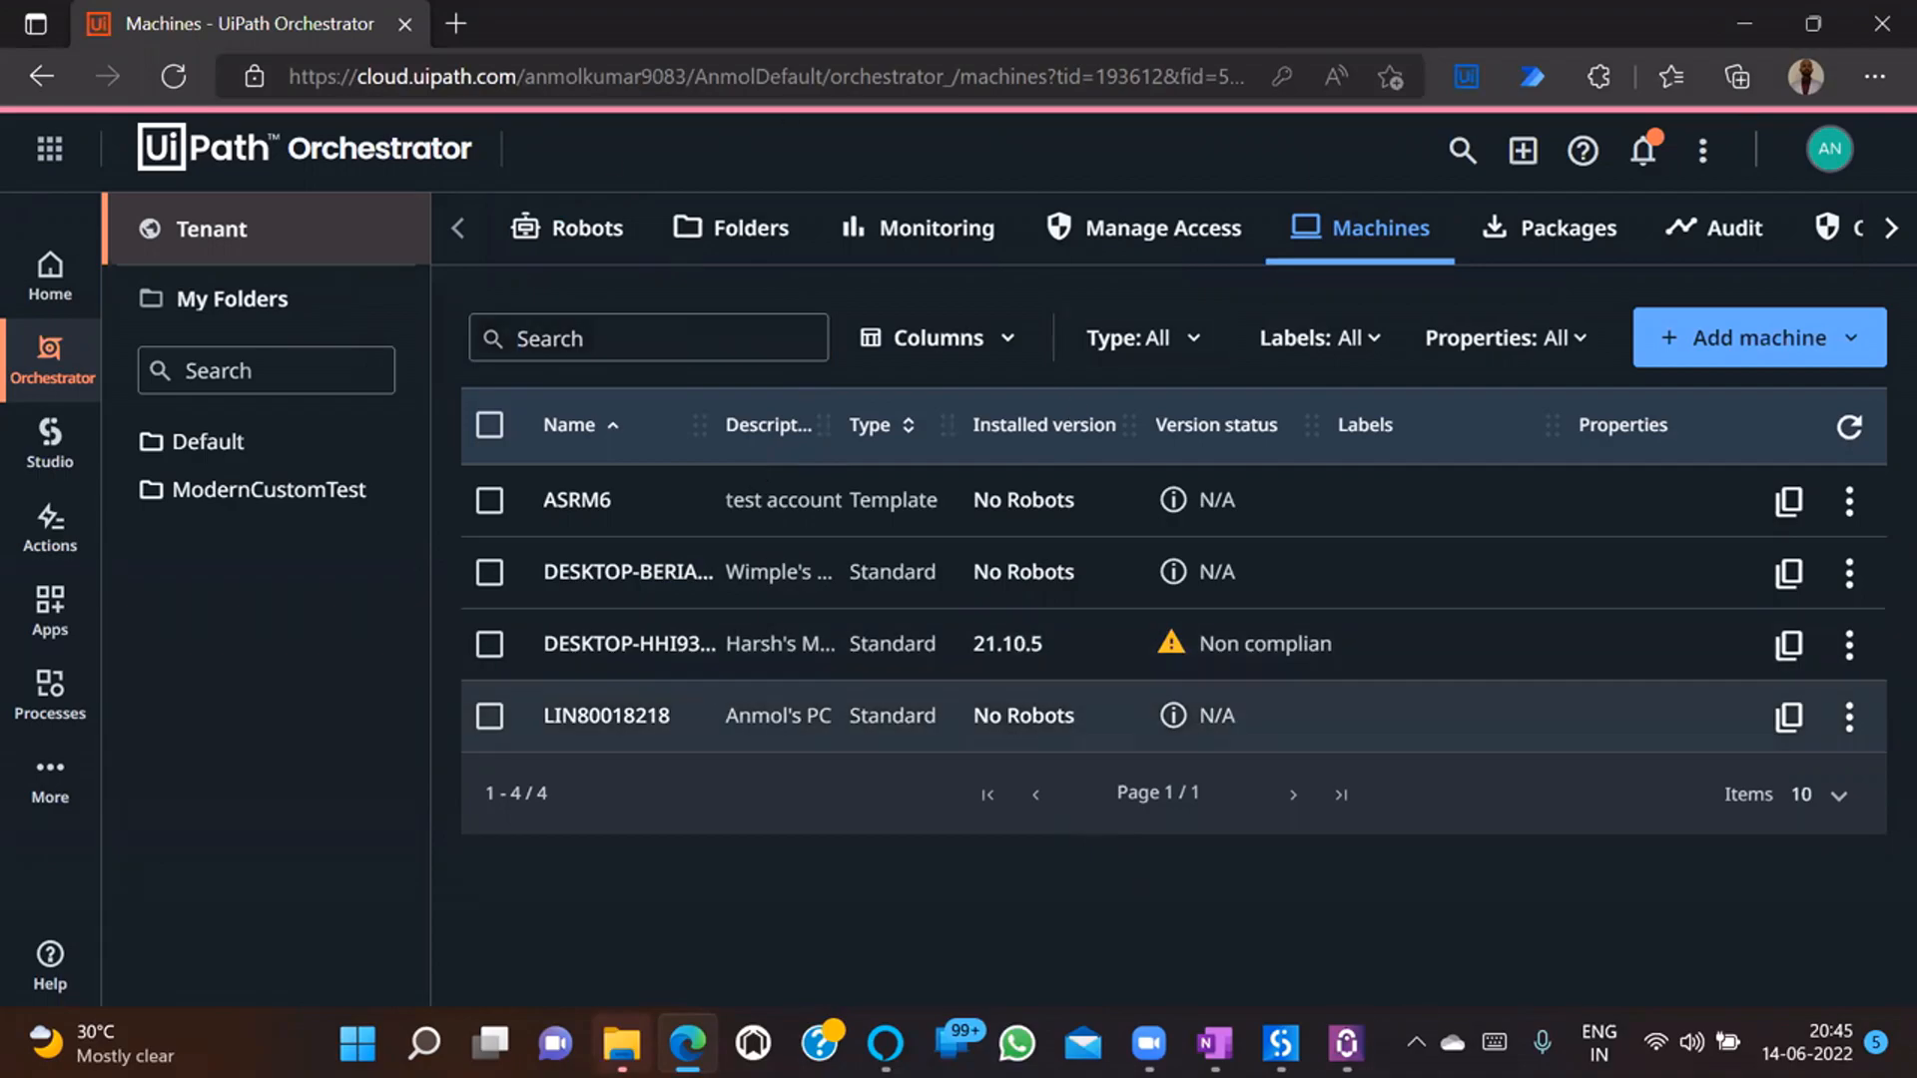
- Switch to UiPath Studio and back to Orchestrator, check the last listed machine's version status and view the tenant's robots
left_click(1281, 1043)
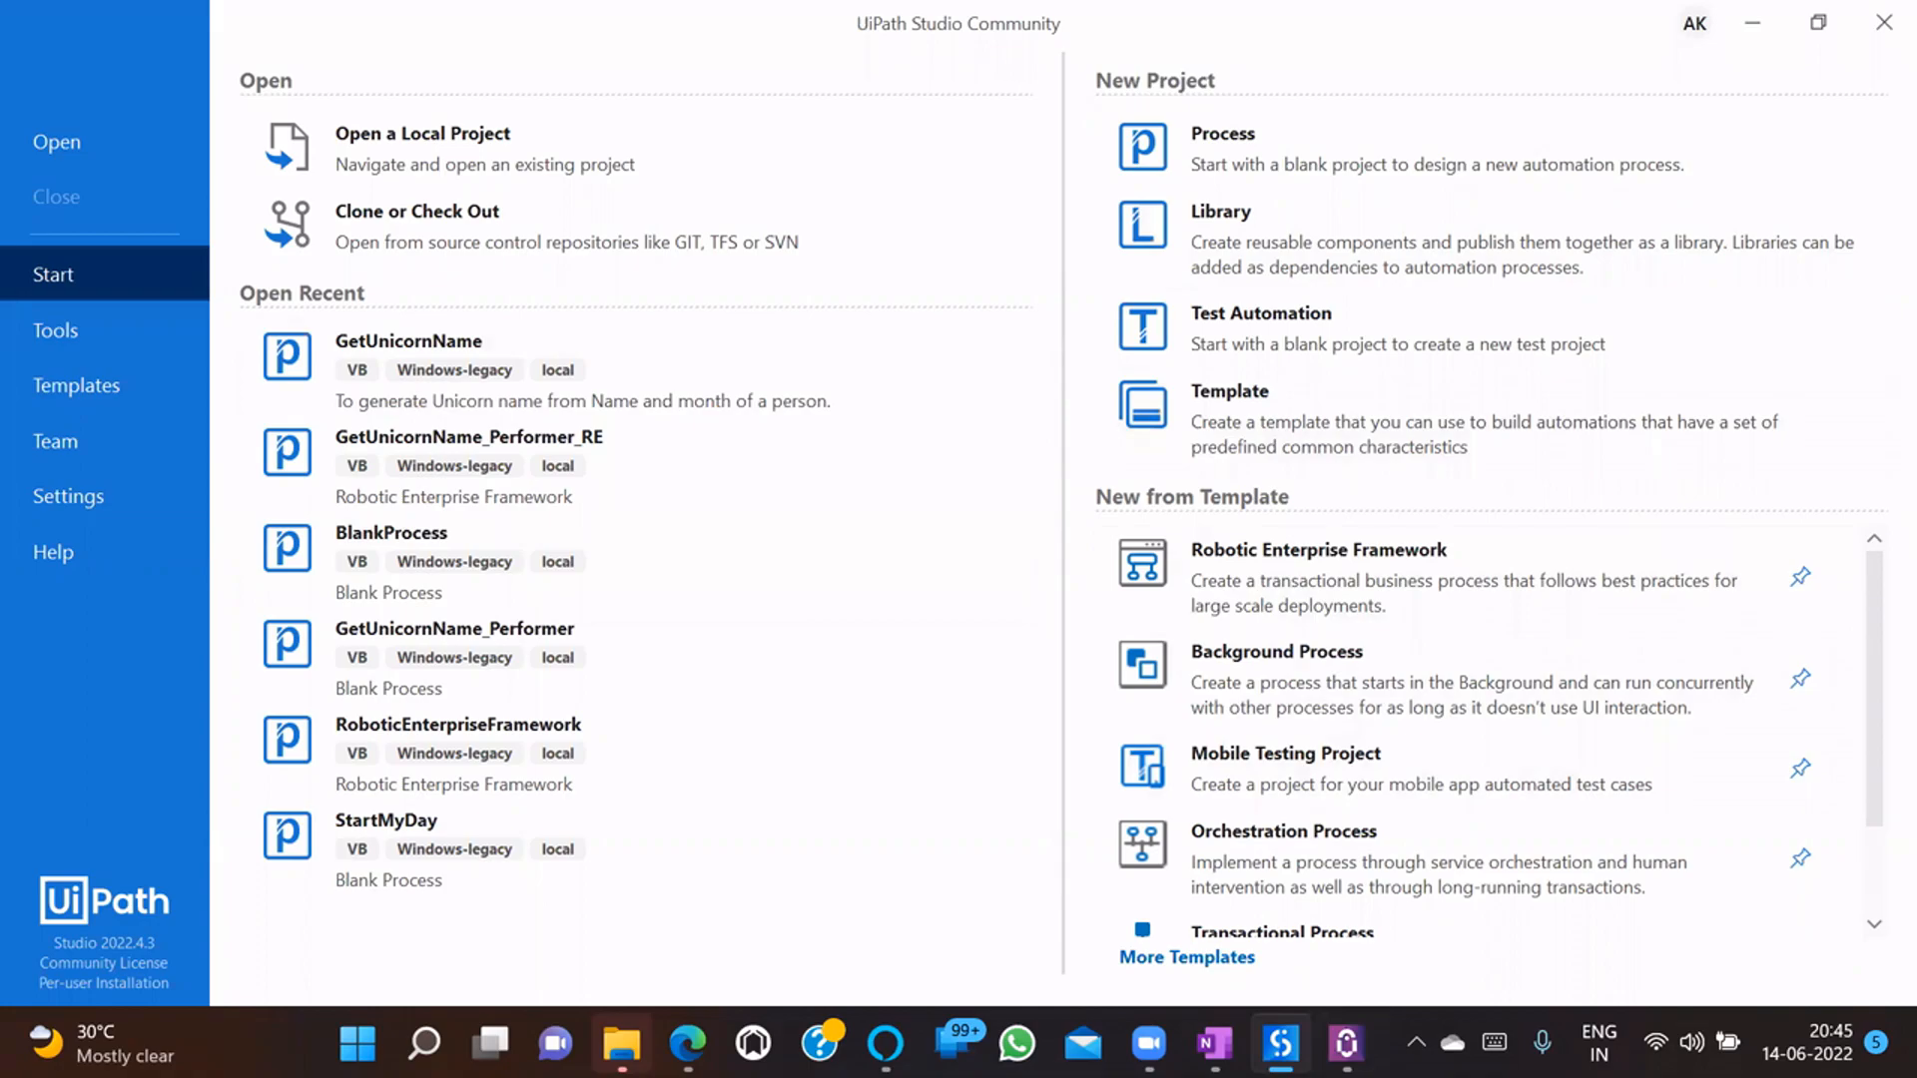
key("alt+Tab")
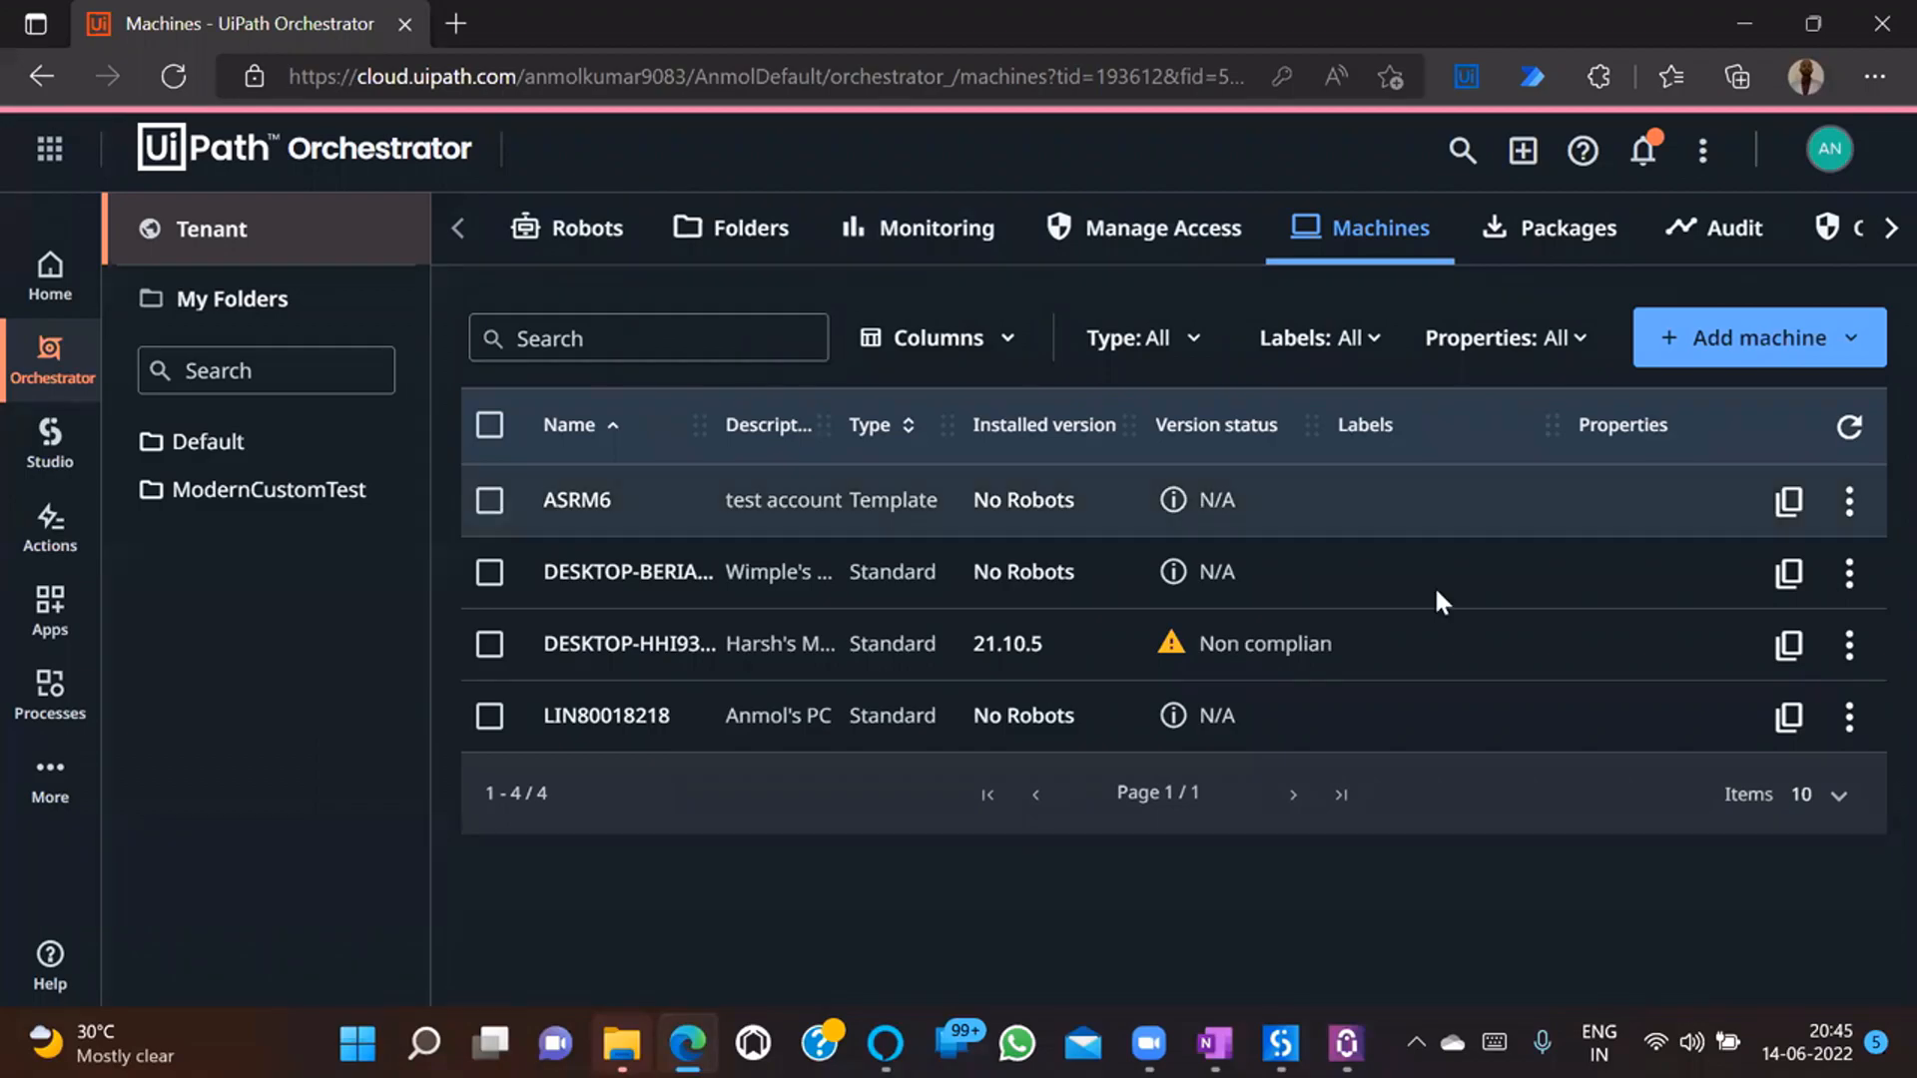
mouse_move(1173, 716)
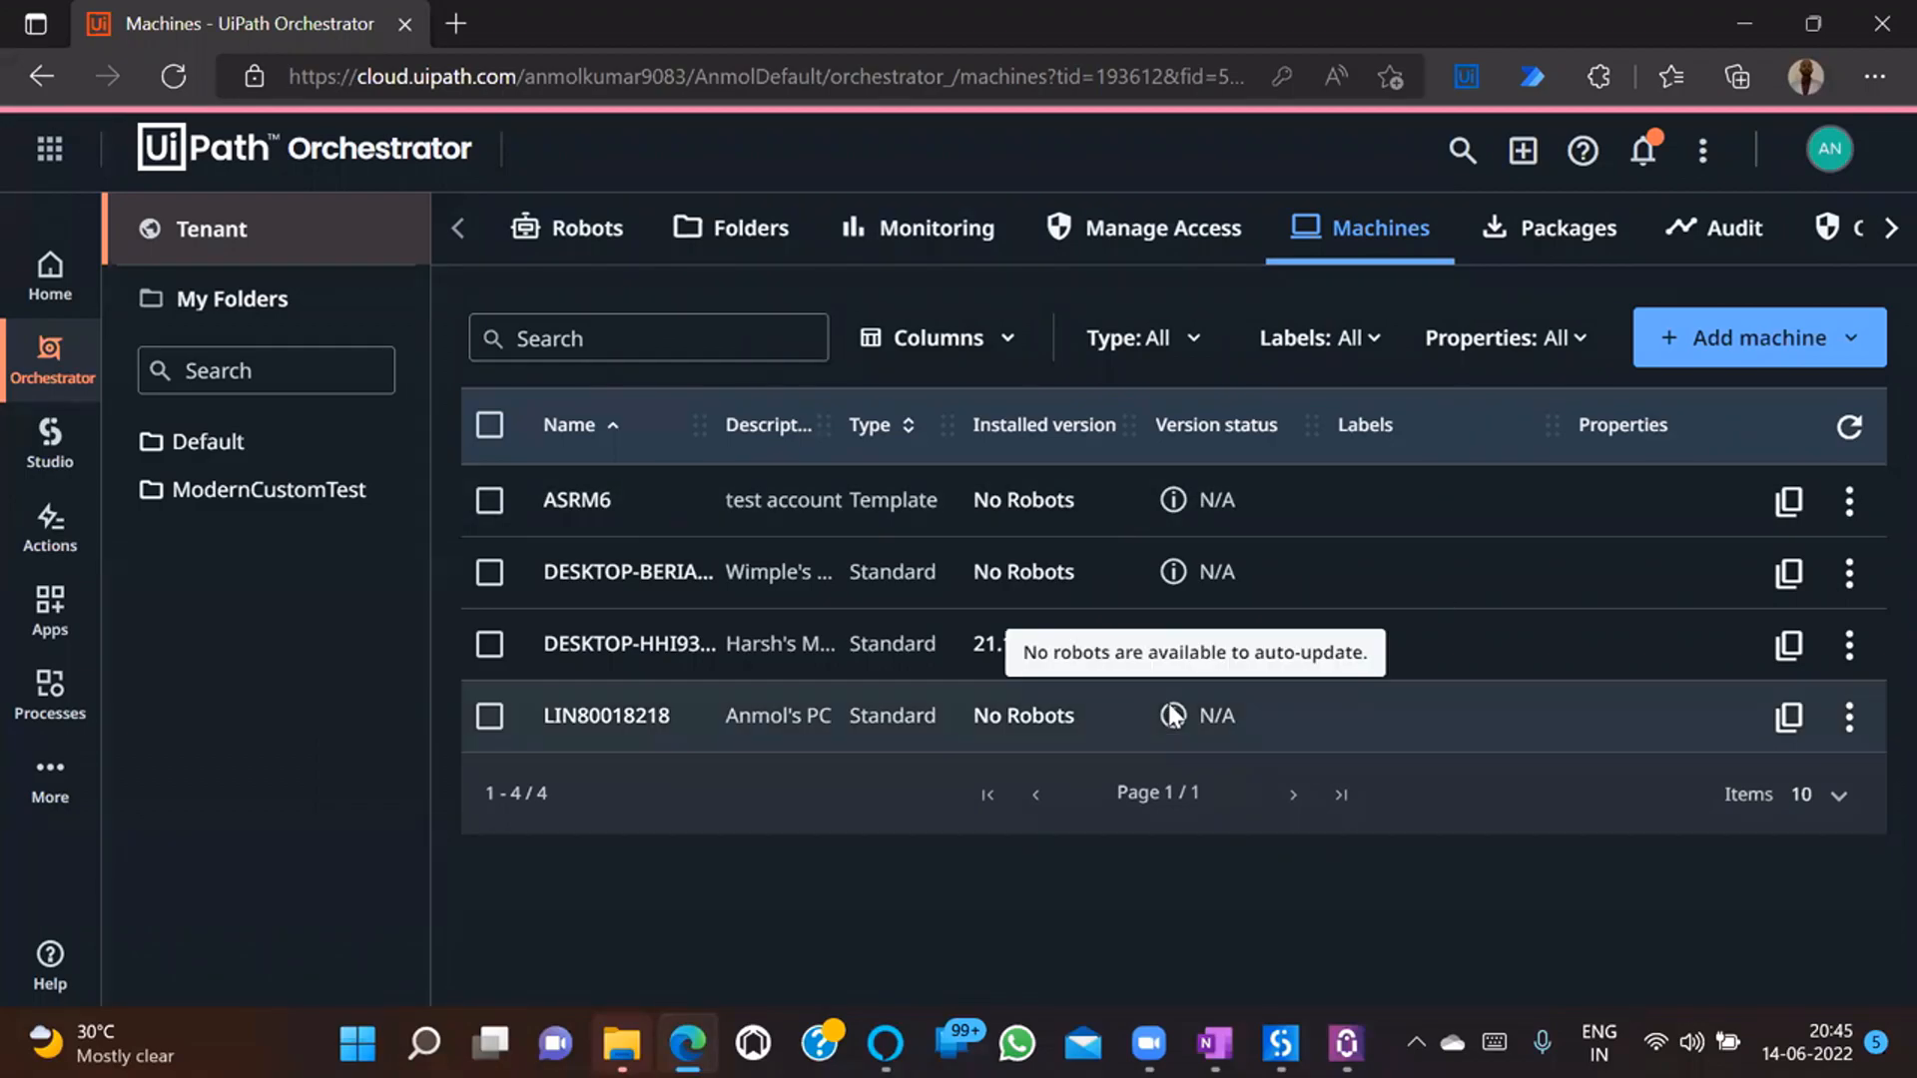
left_click(618, 252)
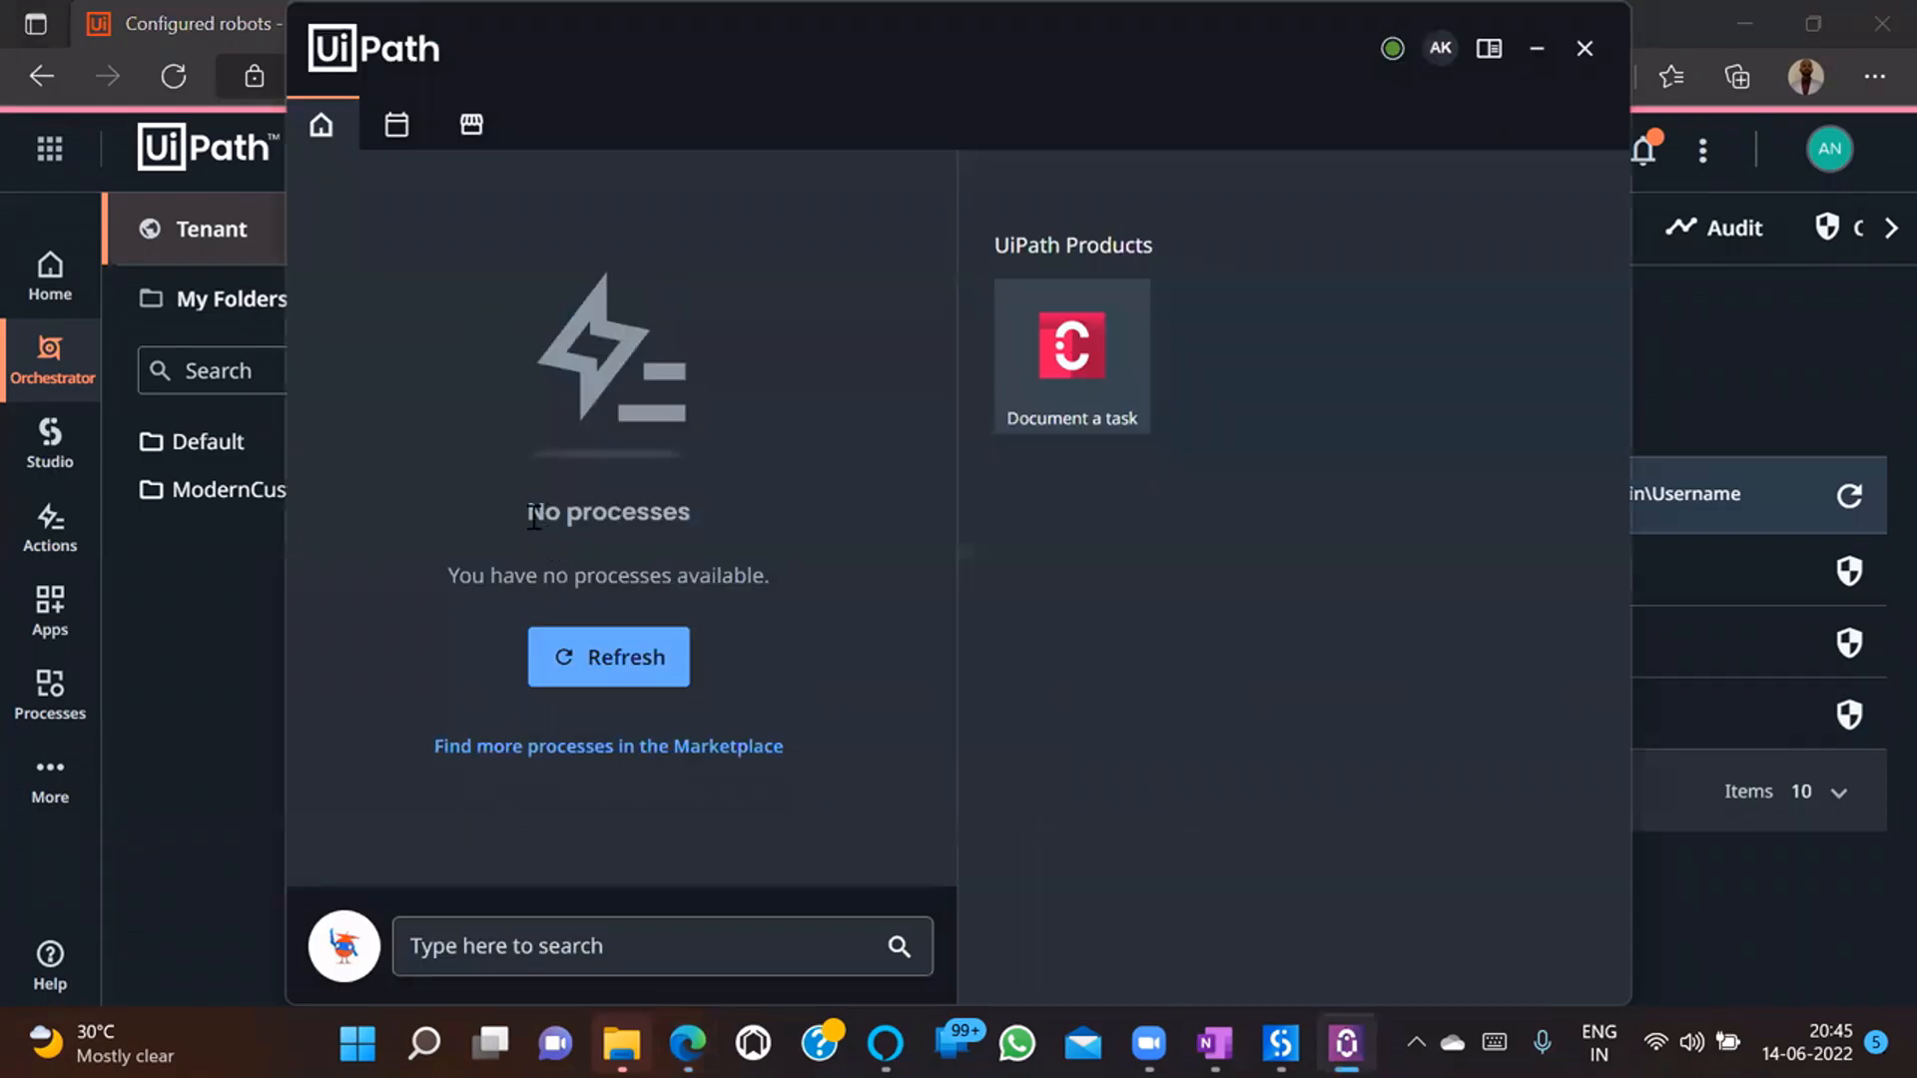
- Switch to UiPath Assistant and examine the message about available processes
left_click_drag(447, 576, 817, 584)
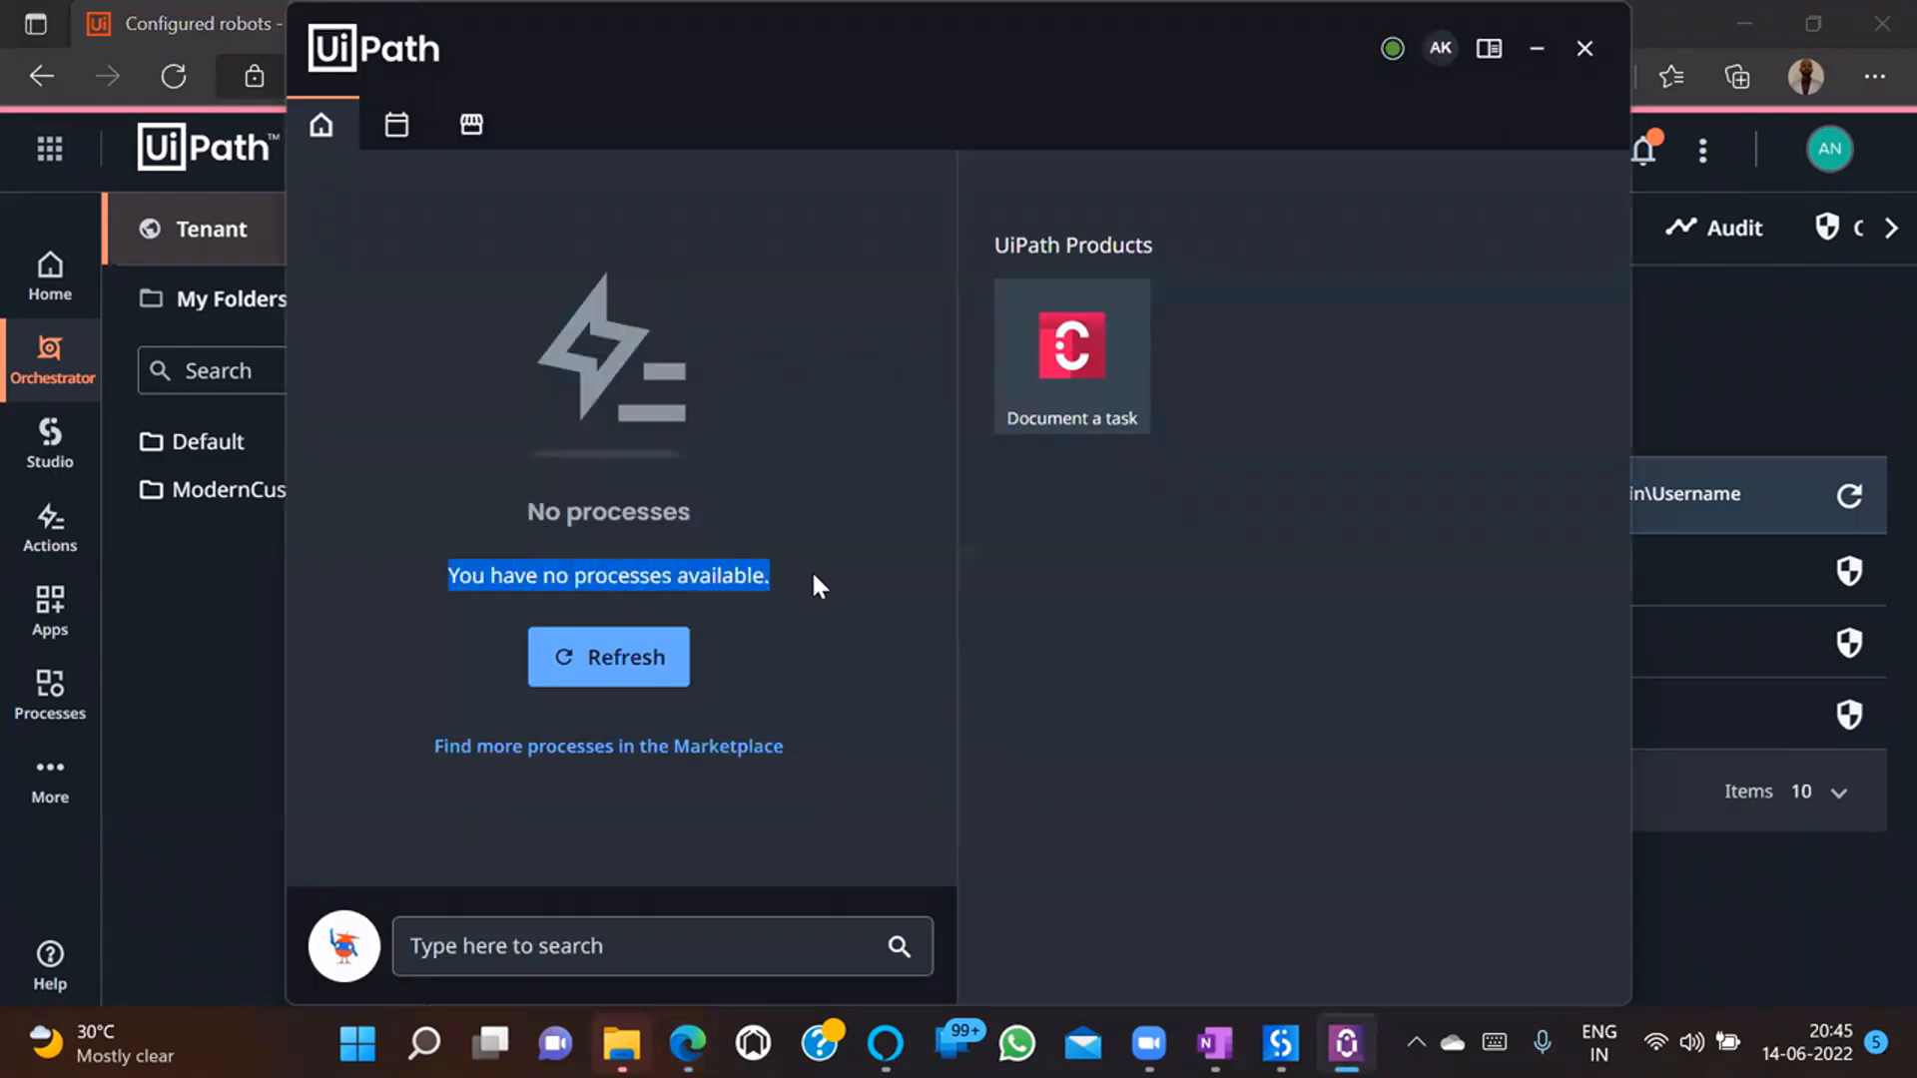
left_click(815, 585)
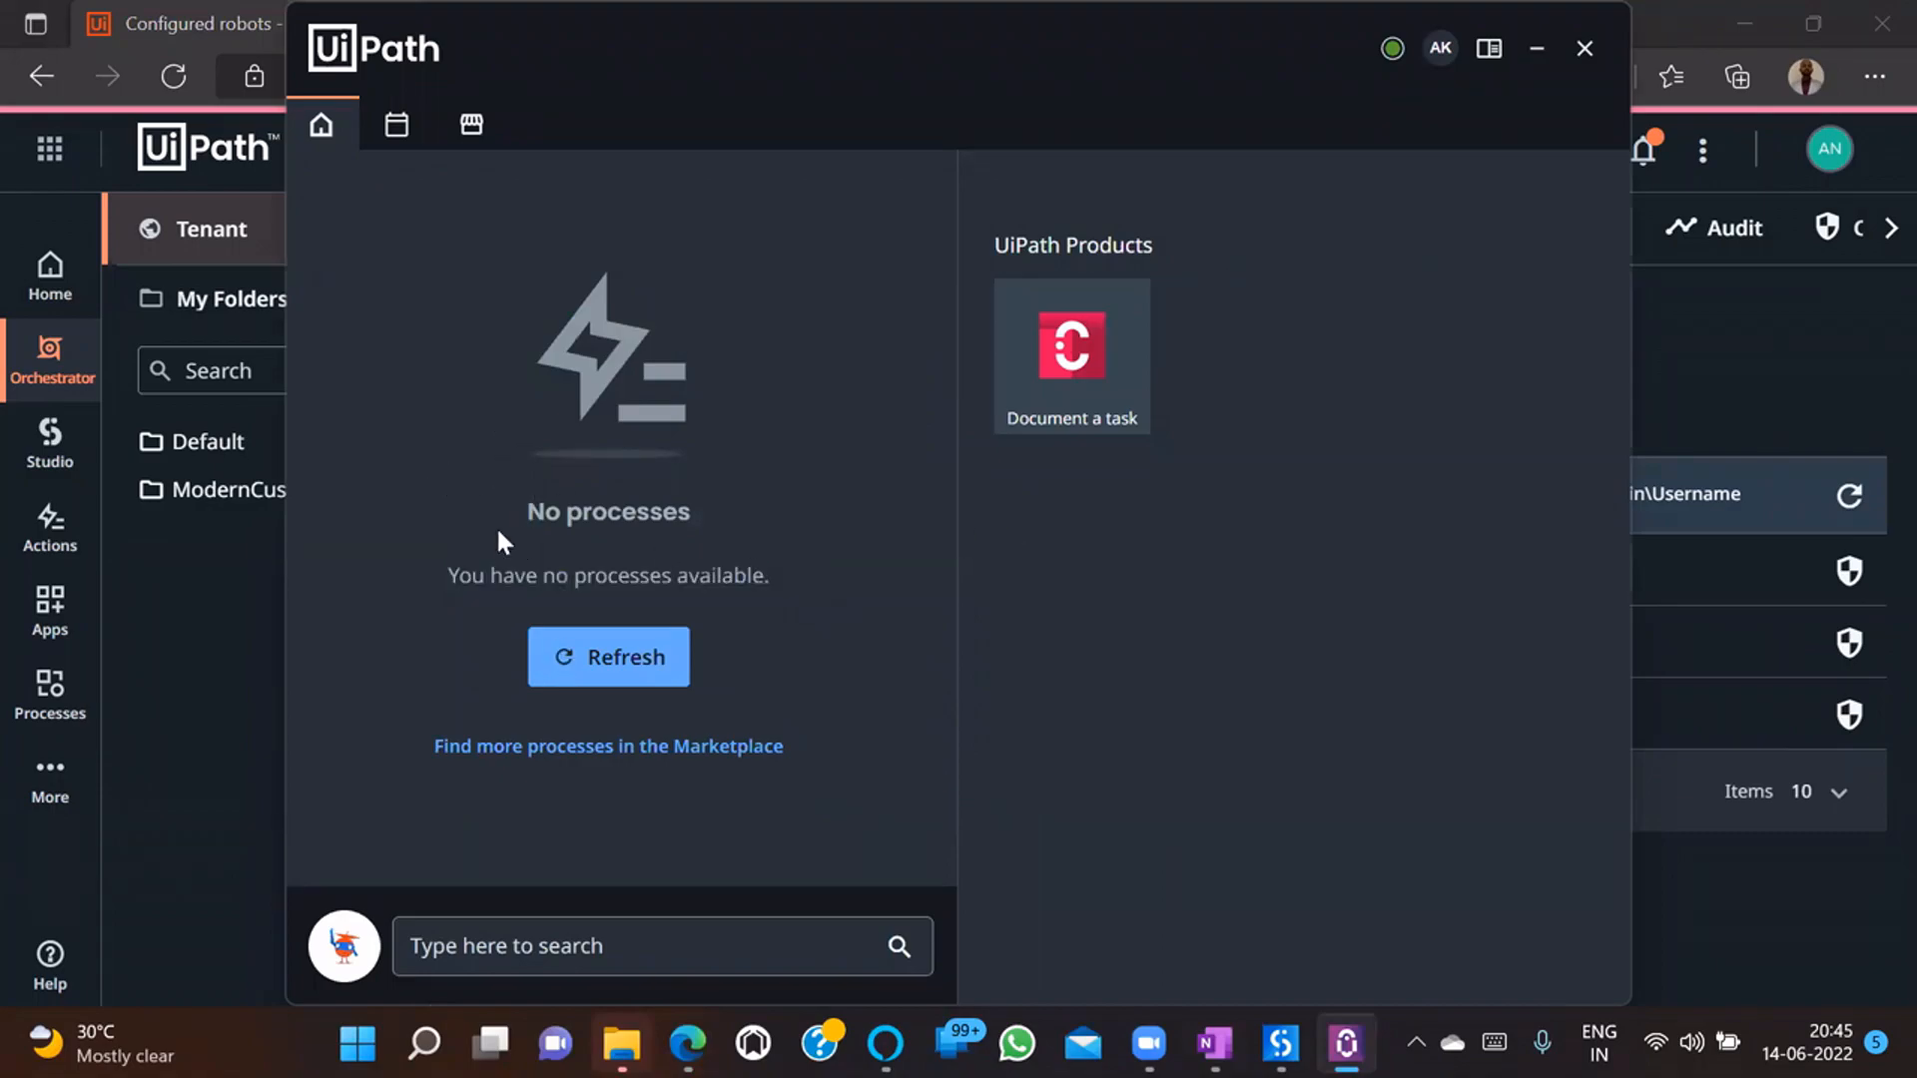
left_click_drag(448, 576, 779, 575)
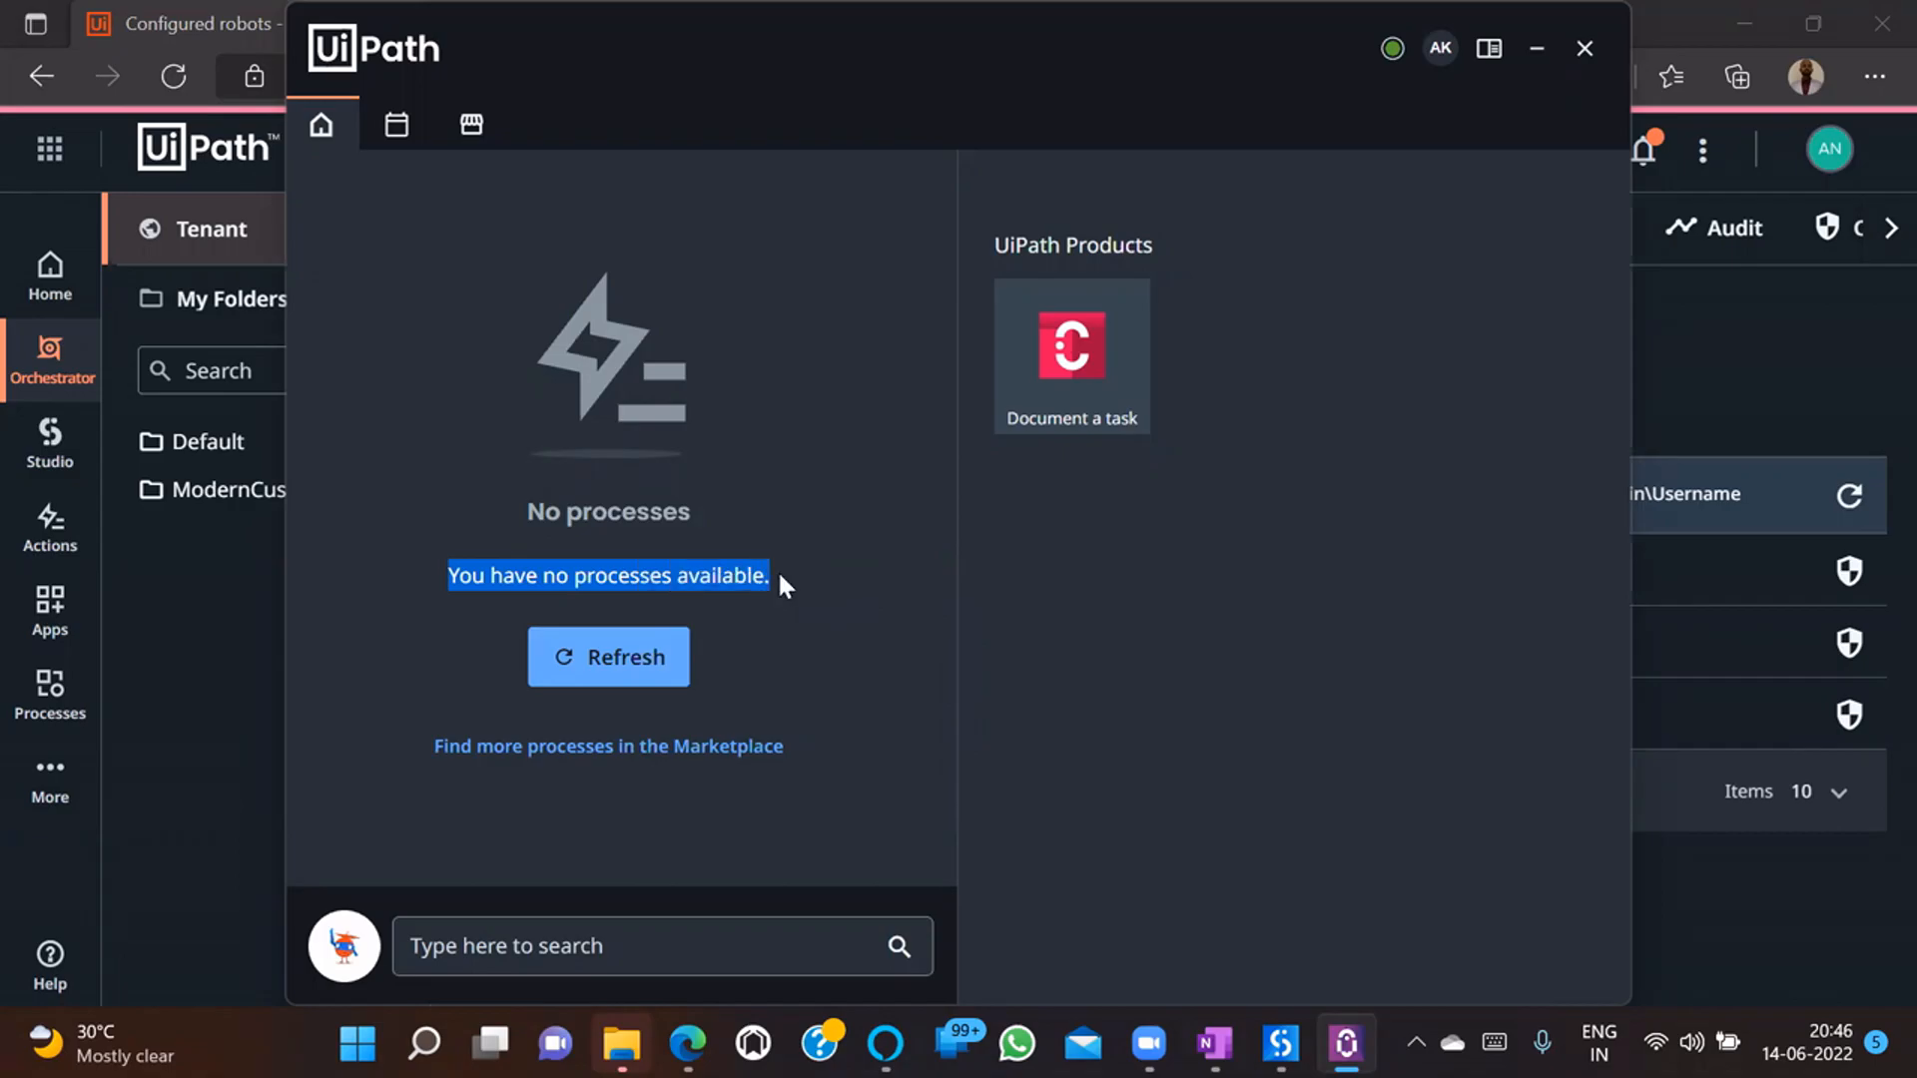
left_click(850, 589)
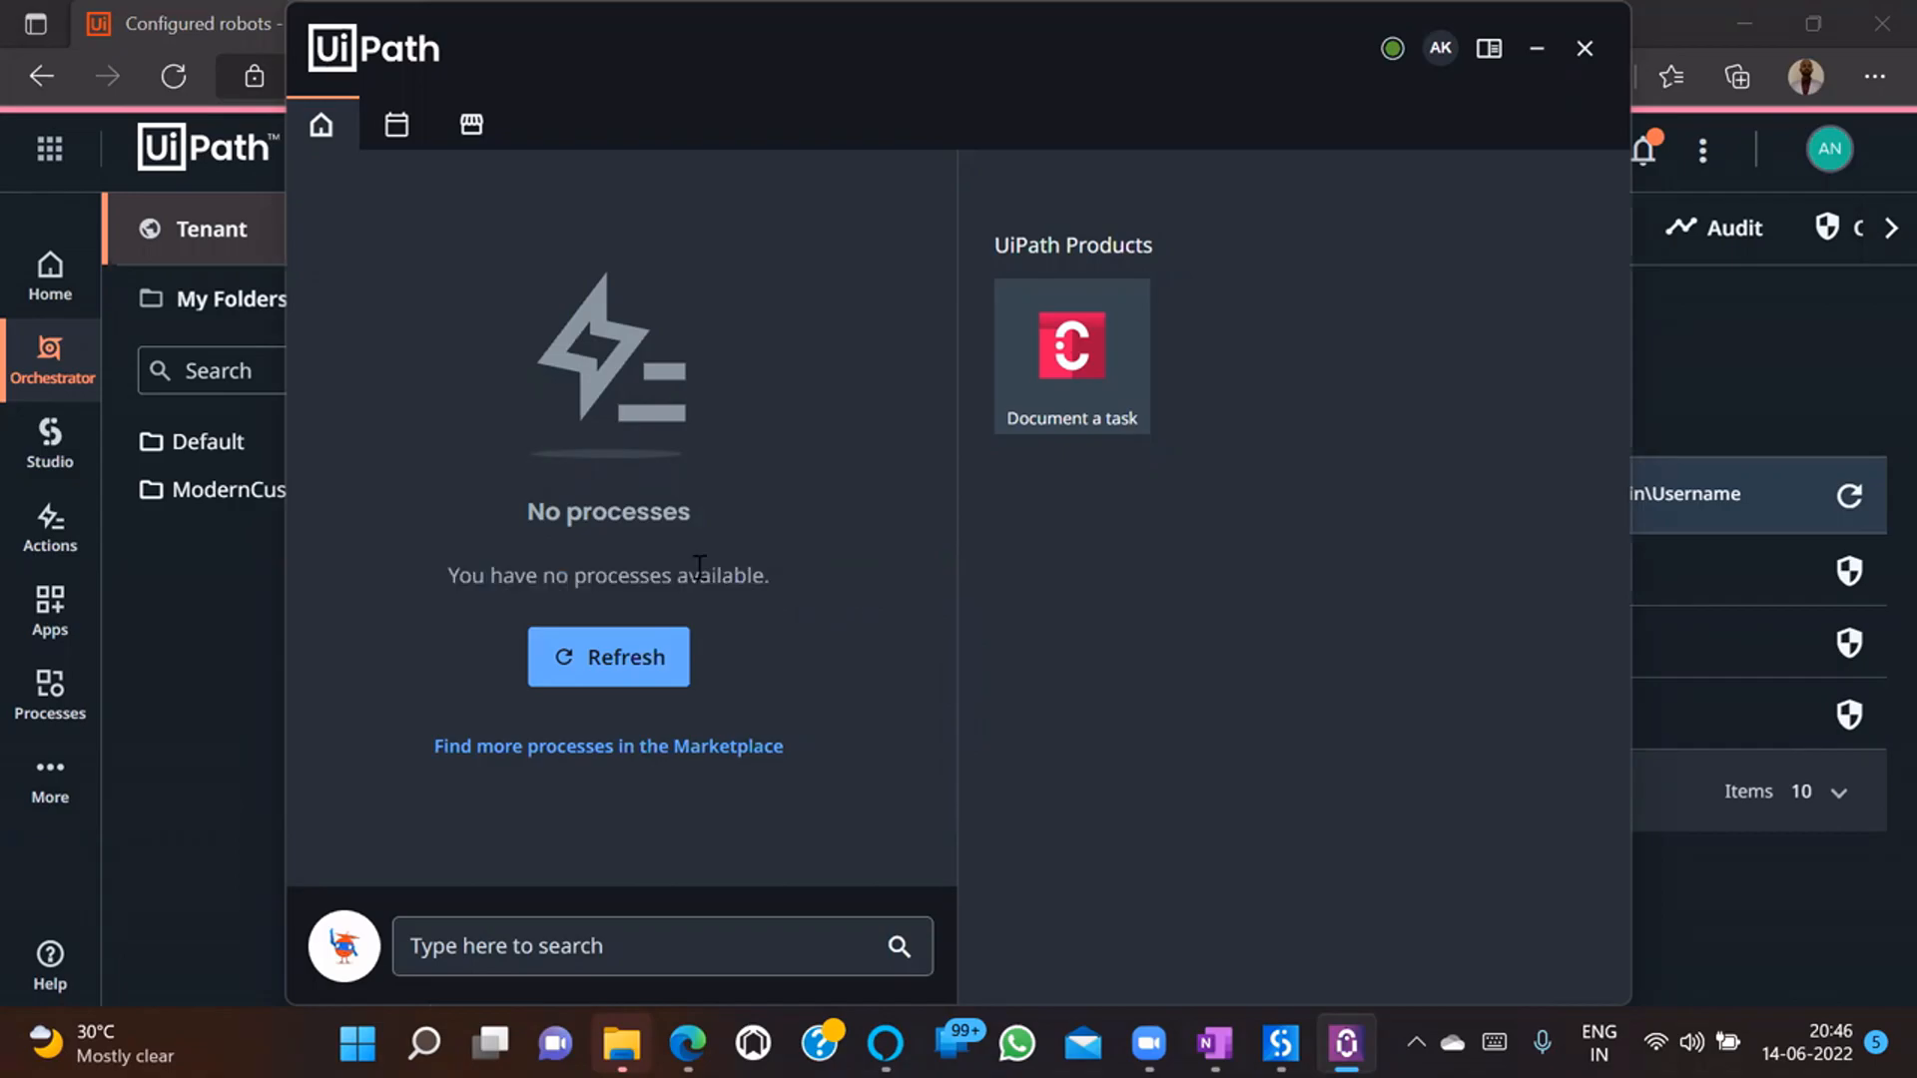
- Switch back to the configured robots in Orchestrator and return to UiPath Assistant
left_click(154, 644)
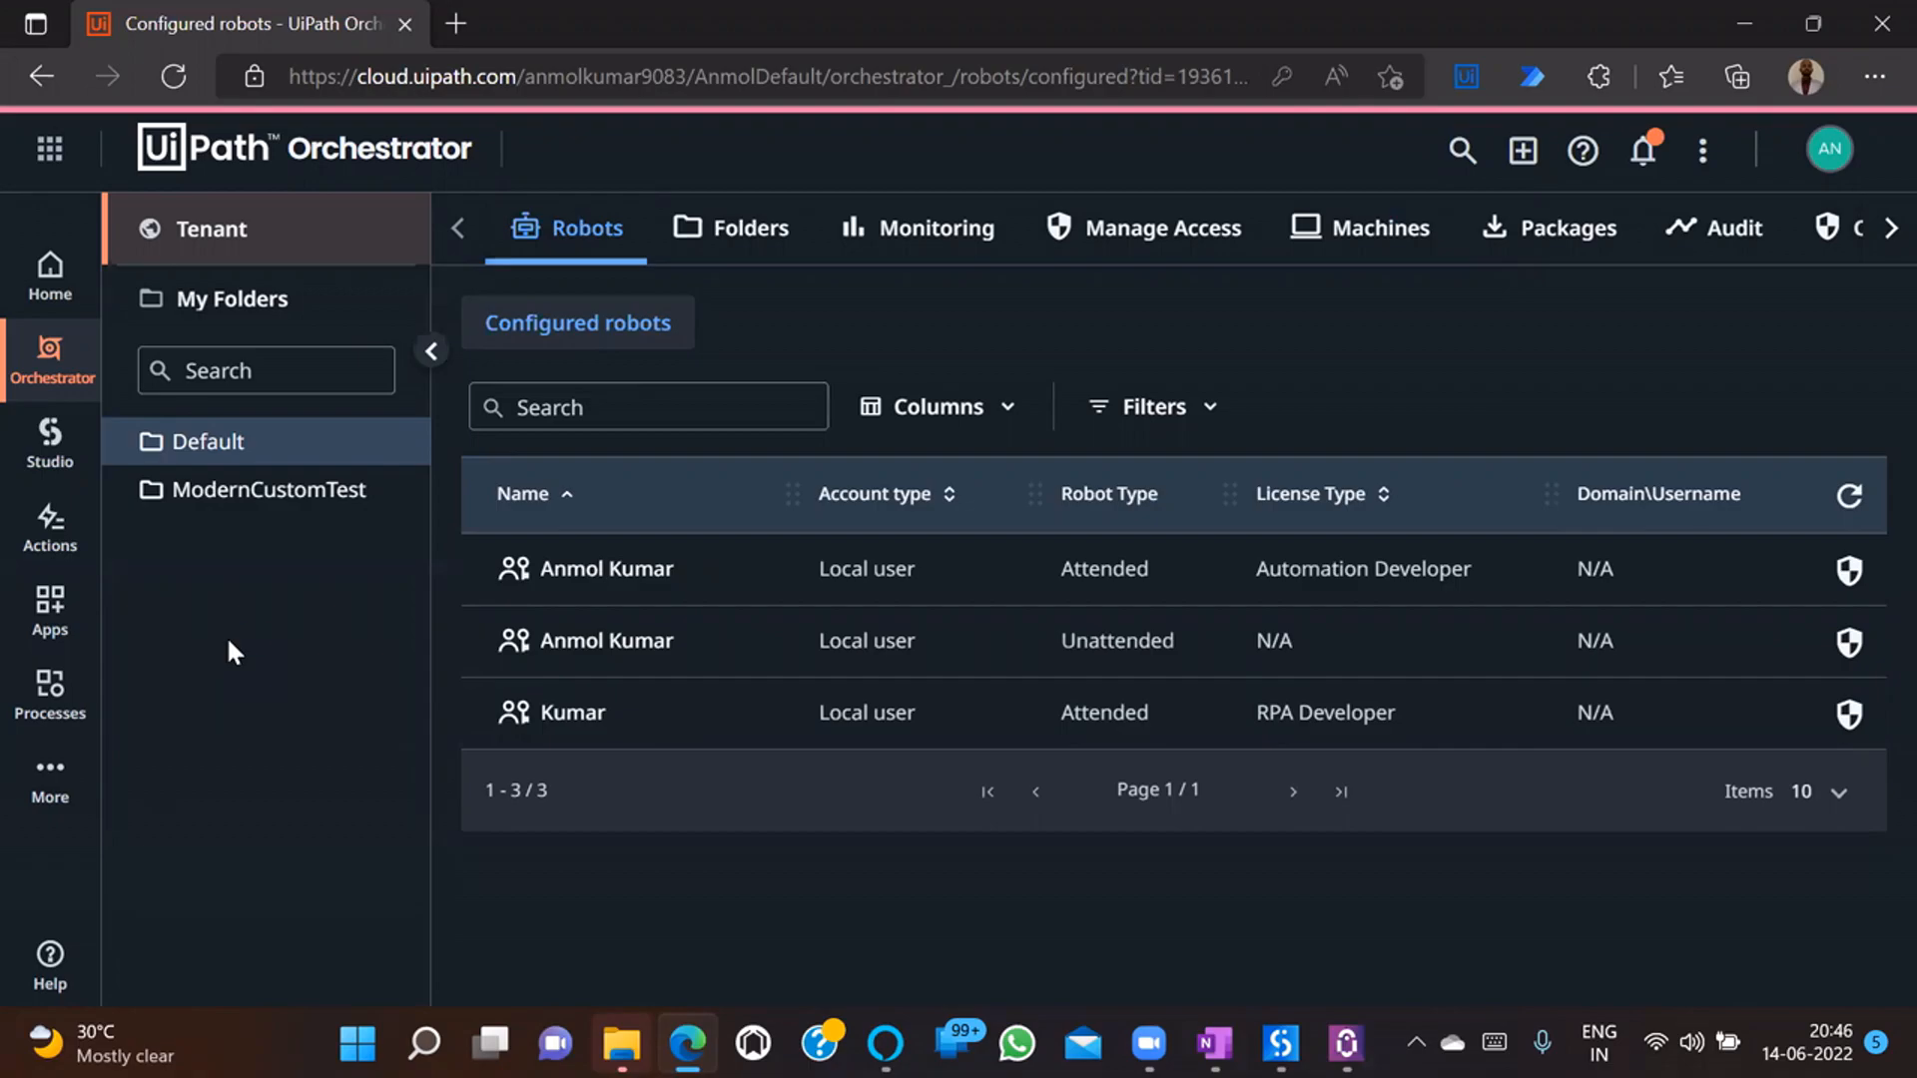
left_click(1346, 1044)
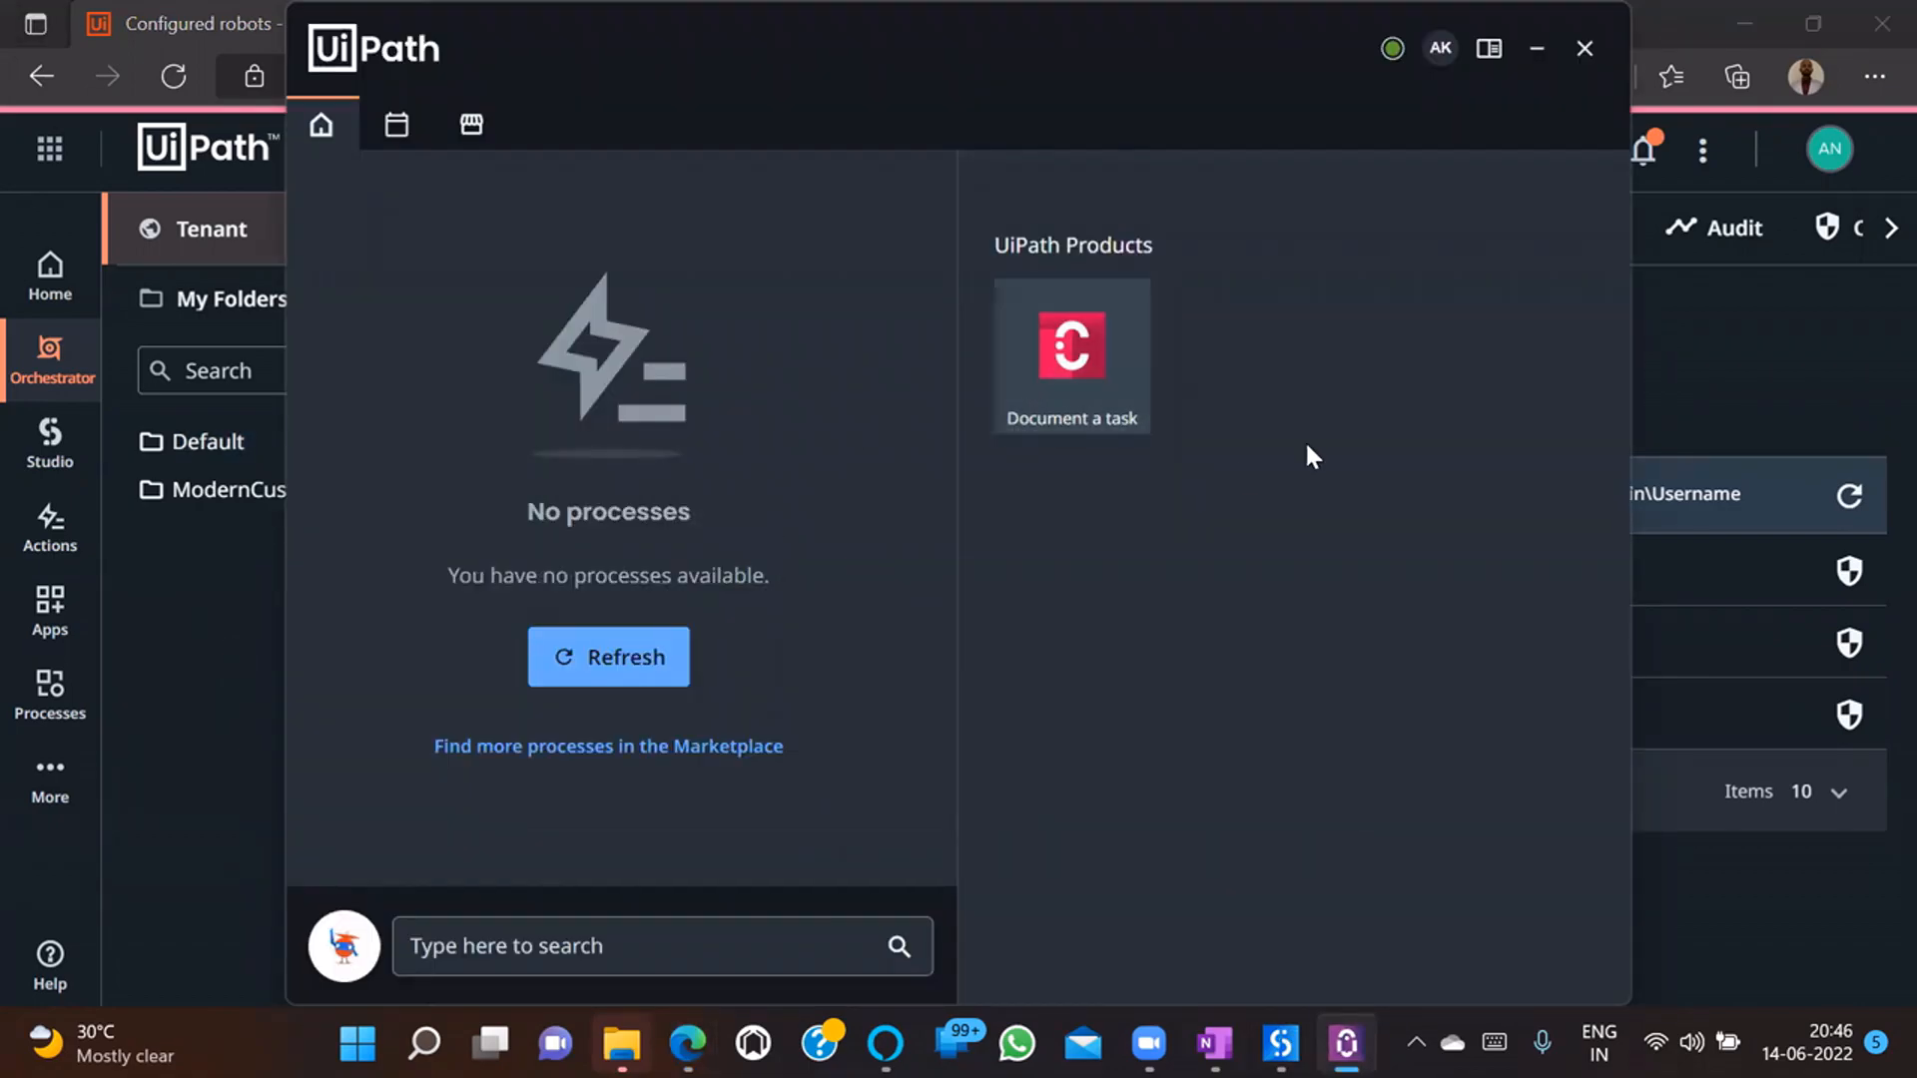
- Switch to UiPath Studio and create a new blank process named HelloWorld
left_click(1281, 1044)
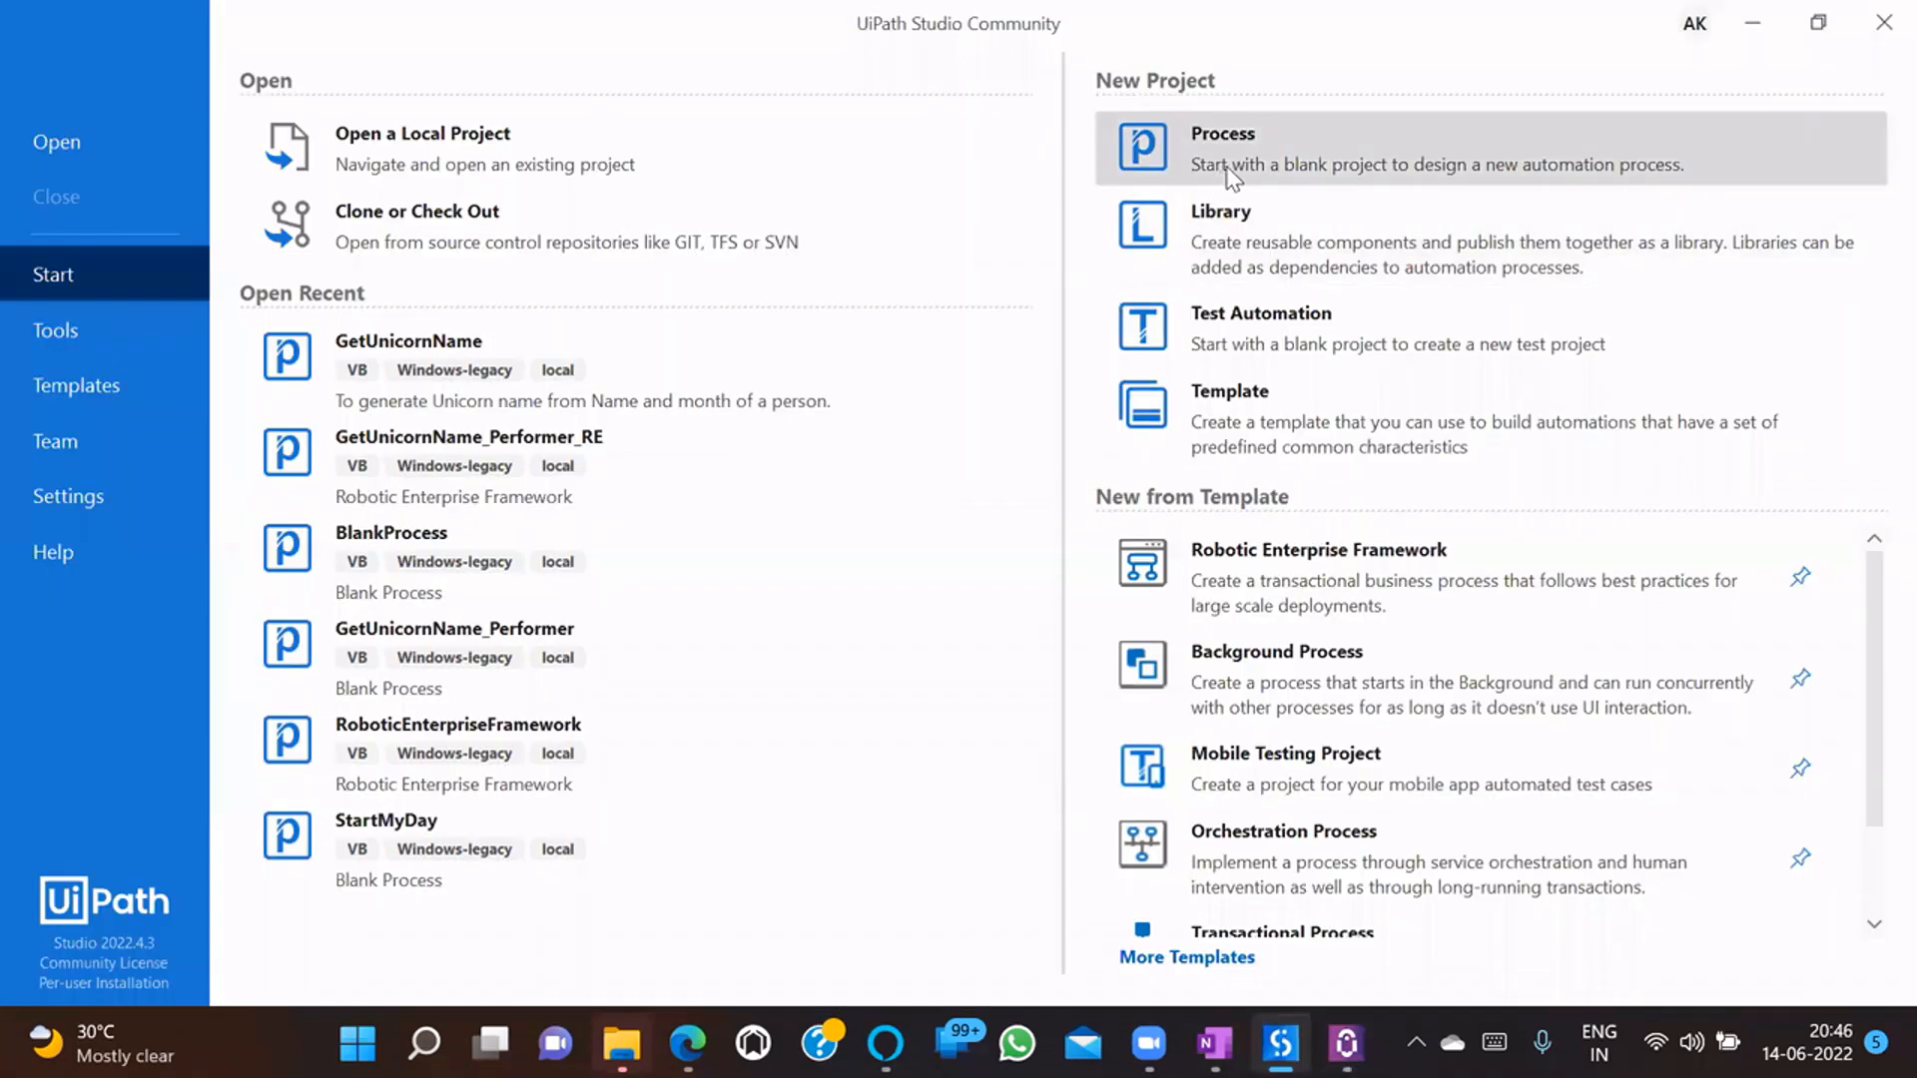
left_click(1314, 141)
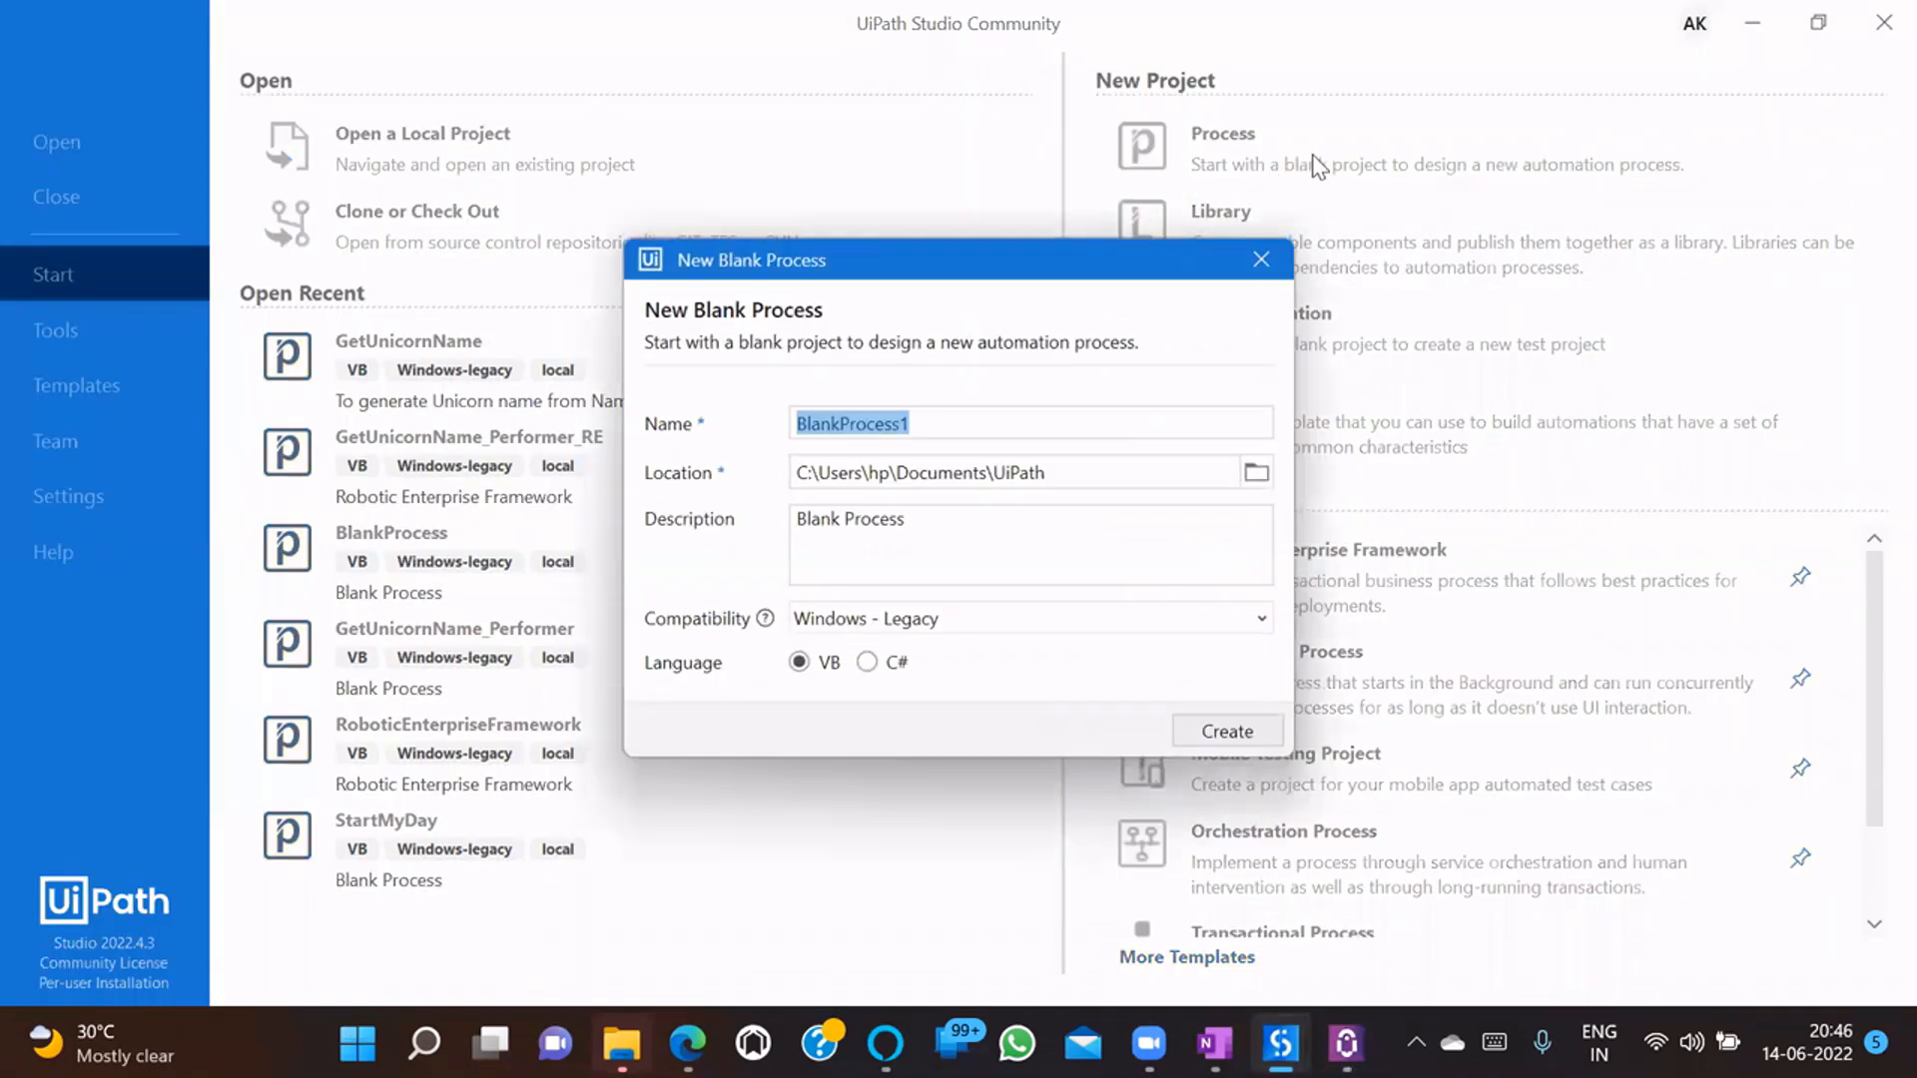
left_click(960, 426)
key("BackSpace")
key("BackSpace")
key("BackSpace")
key("BackSpace")
key("BackSpace")
key("BackSpace")
key("BackSpace")
key("BackSpace")
key("BackSpace")
key("BackSpace")
key("BackSpace")
key("BackSpace")
key("BackSpace")
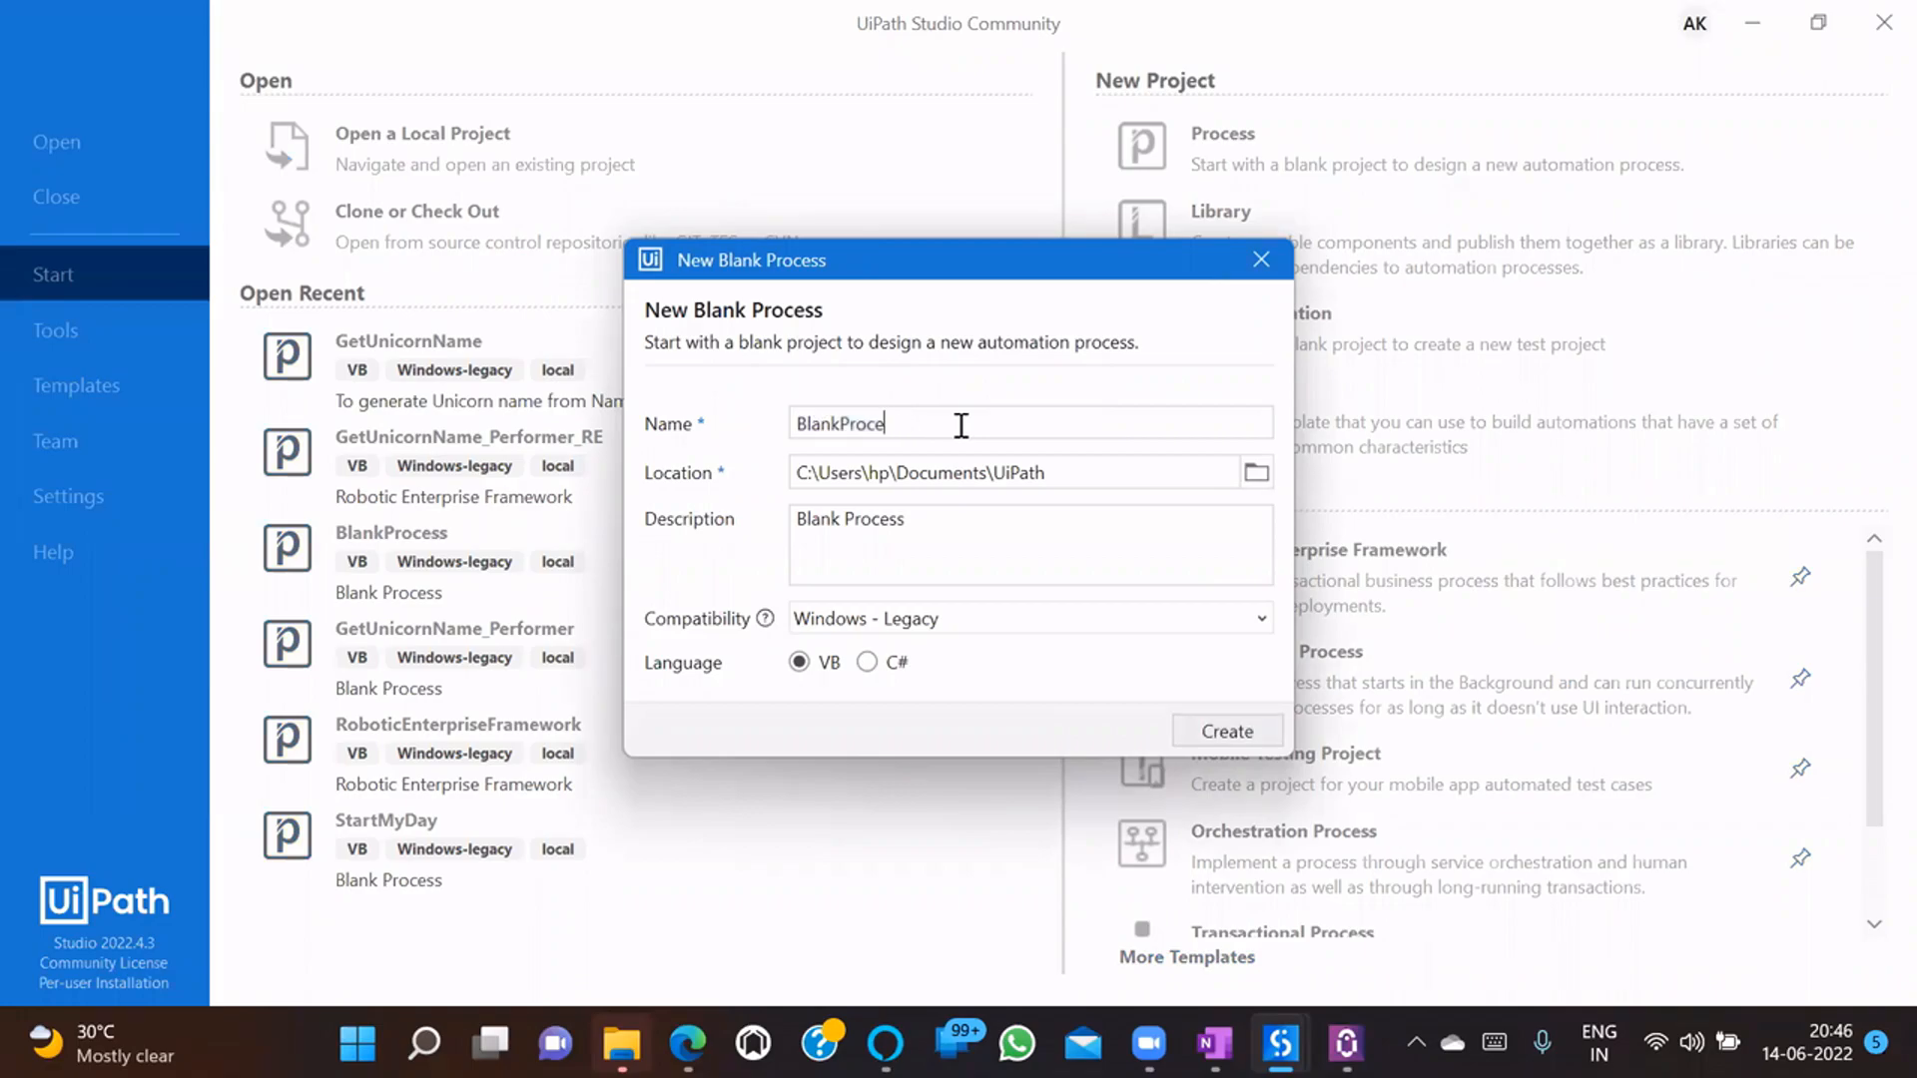
type("HellowORLD")
key("BackSpace")
key("BackSpace")
key("BackSpace")
key("BackSpace")
type("W")
left_click(1254, 733)
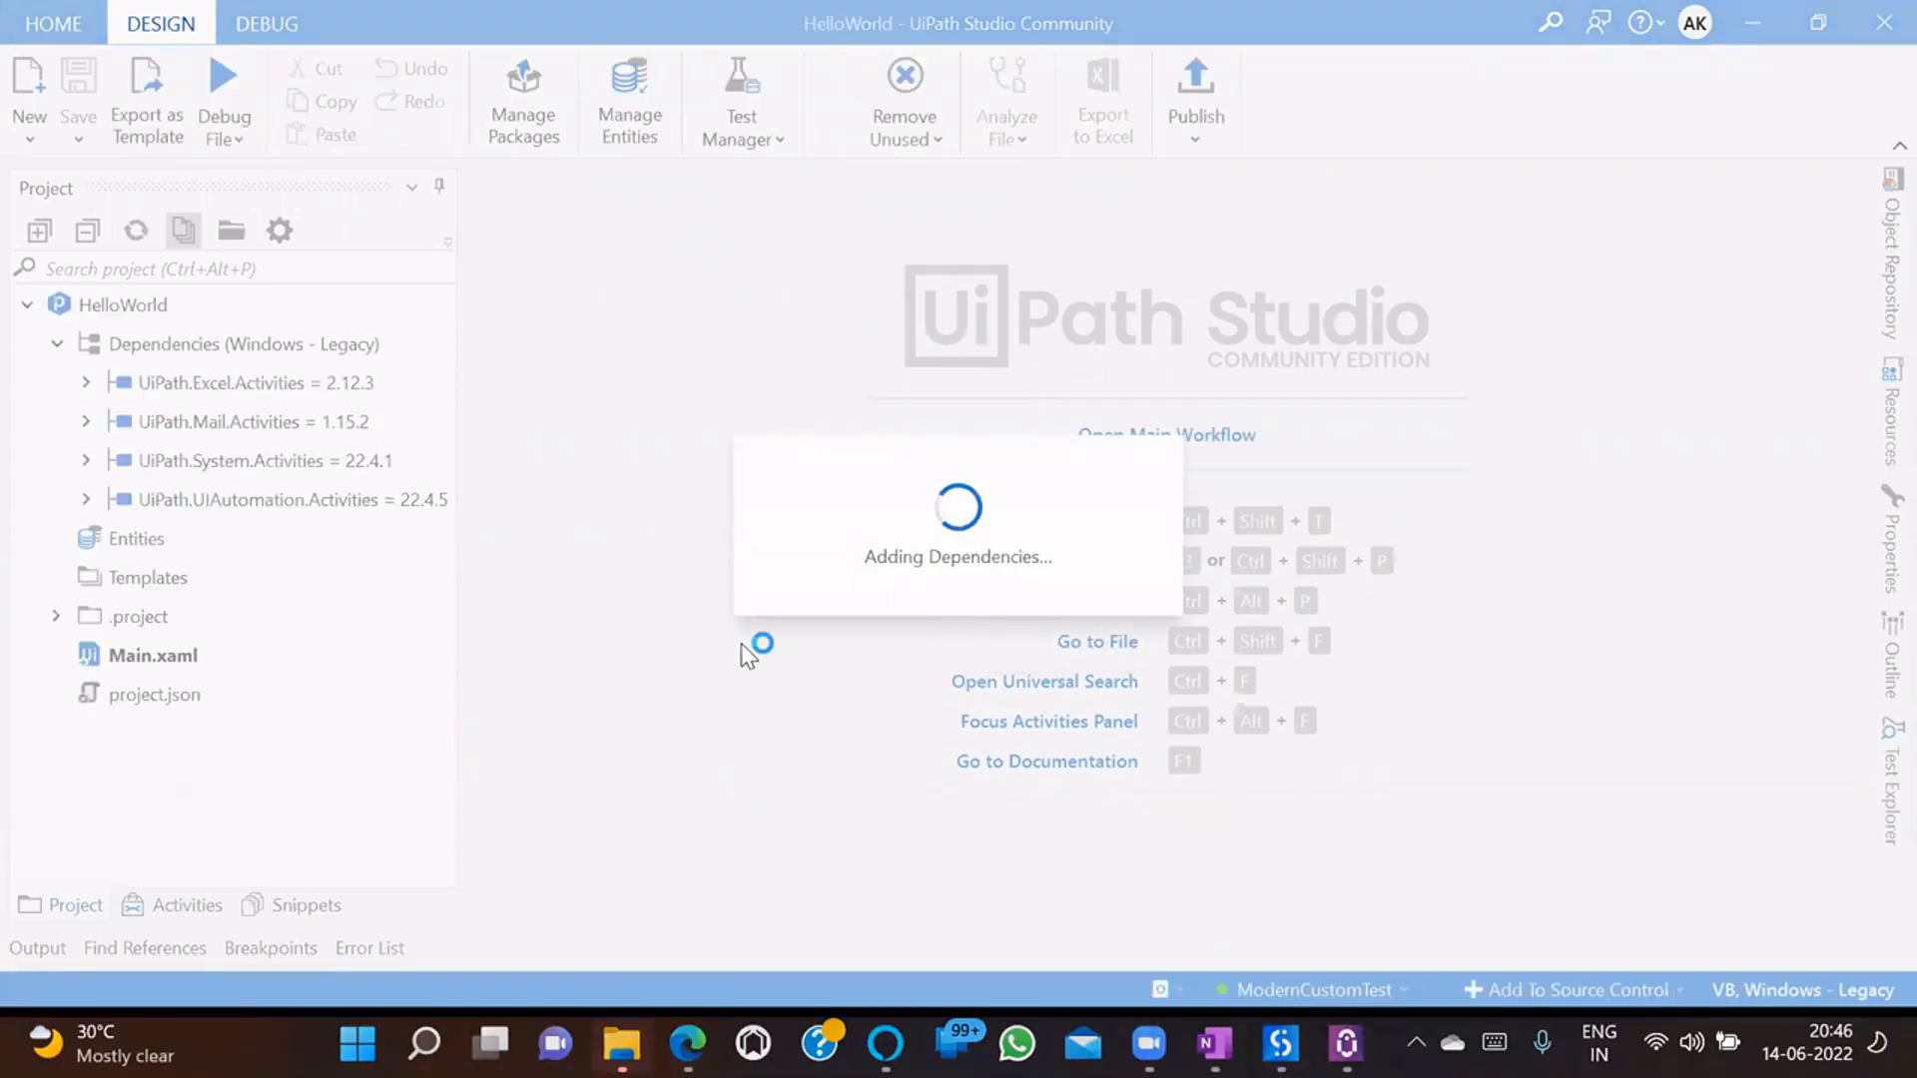
left_click(170, 909)
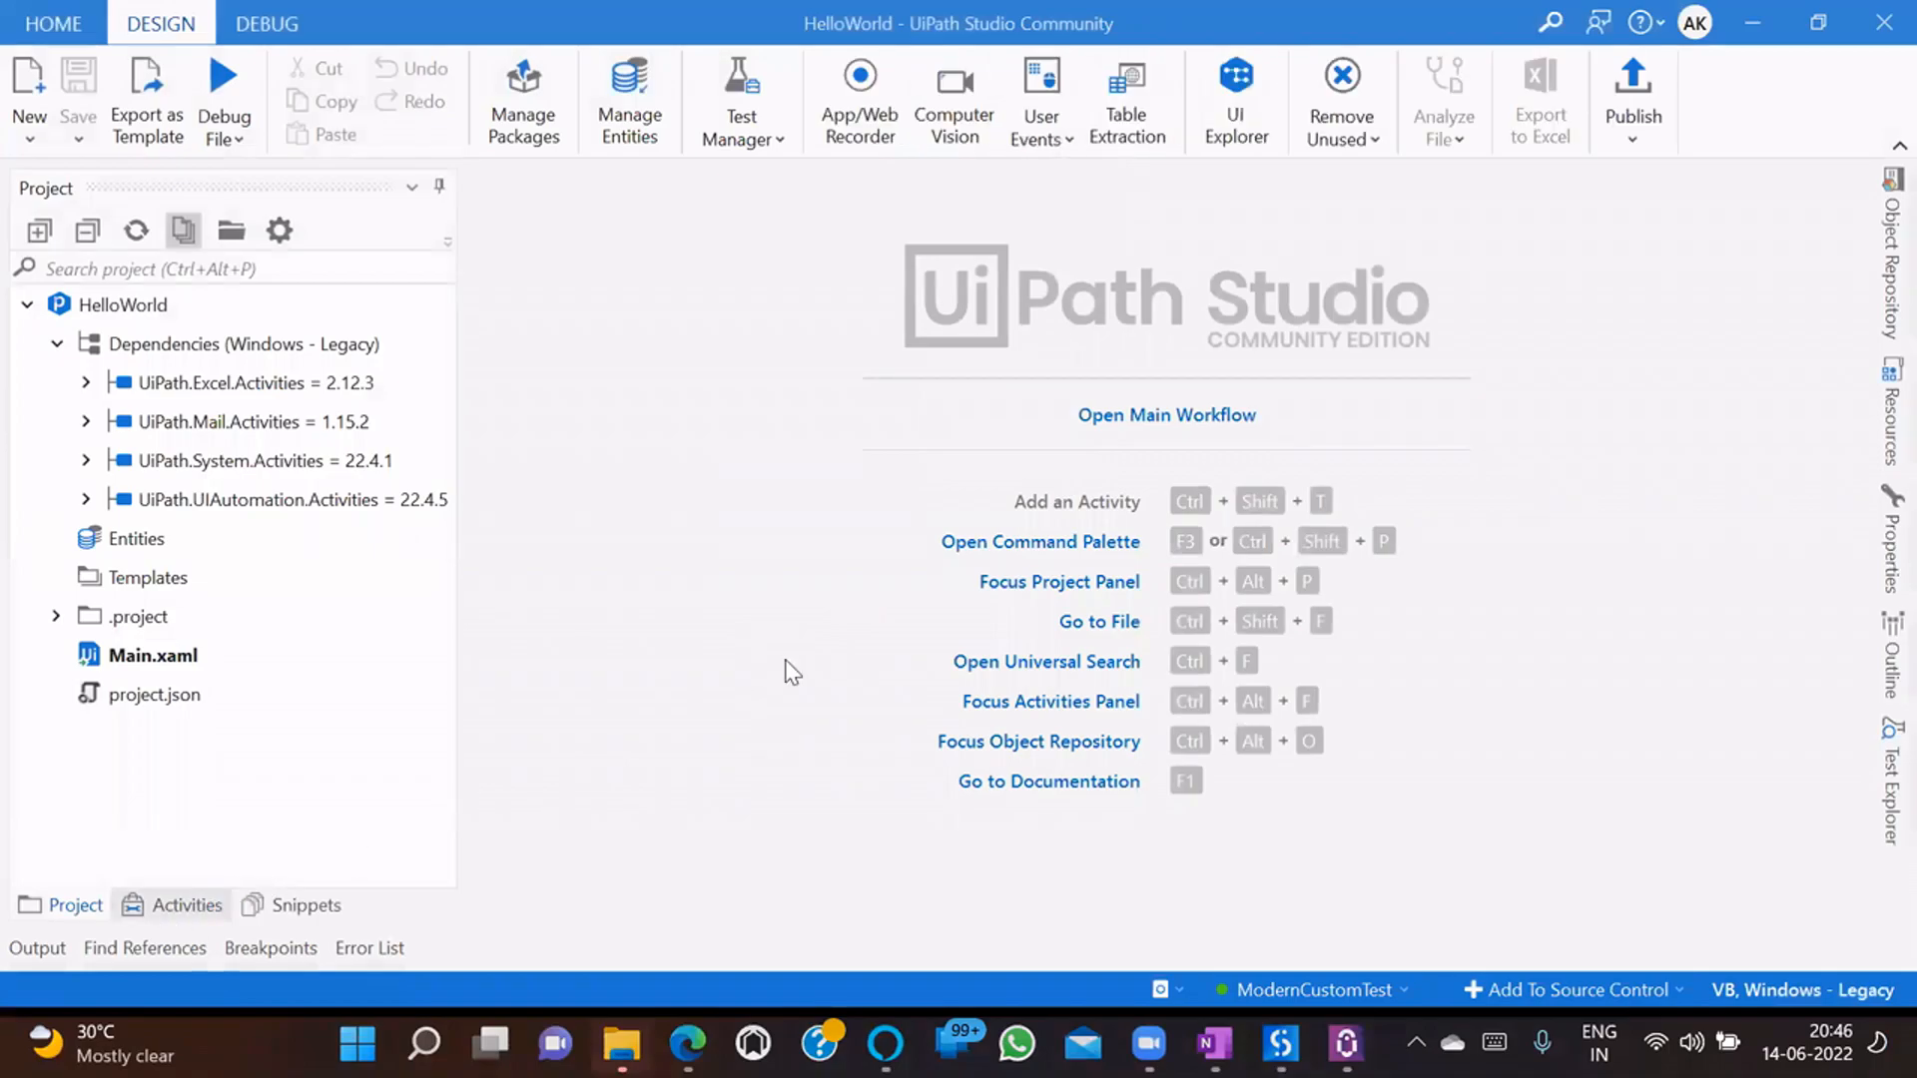
left_click(222, 272)
type("Messag")
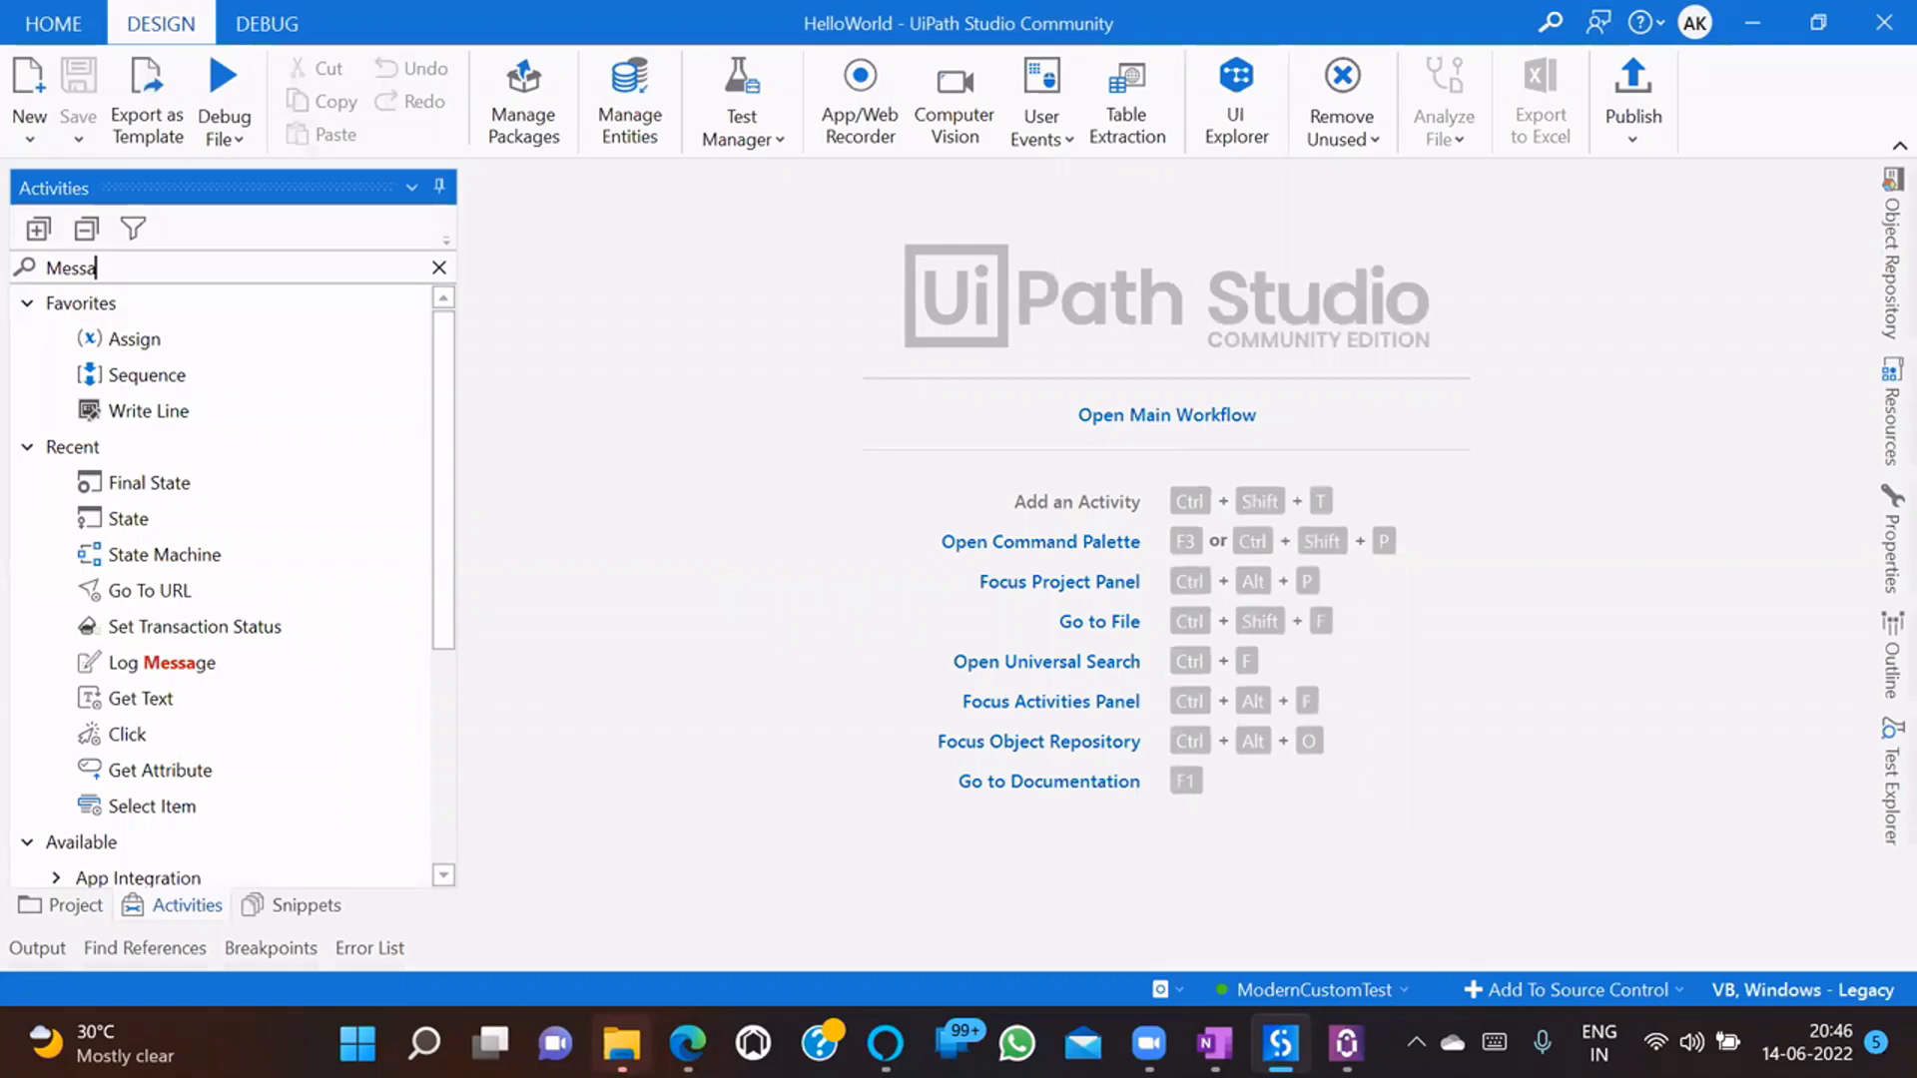
left_click(47, 906)
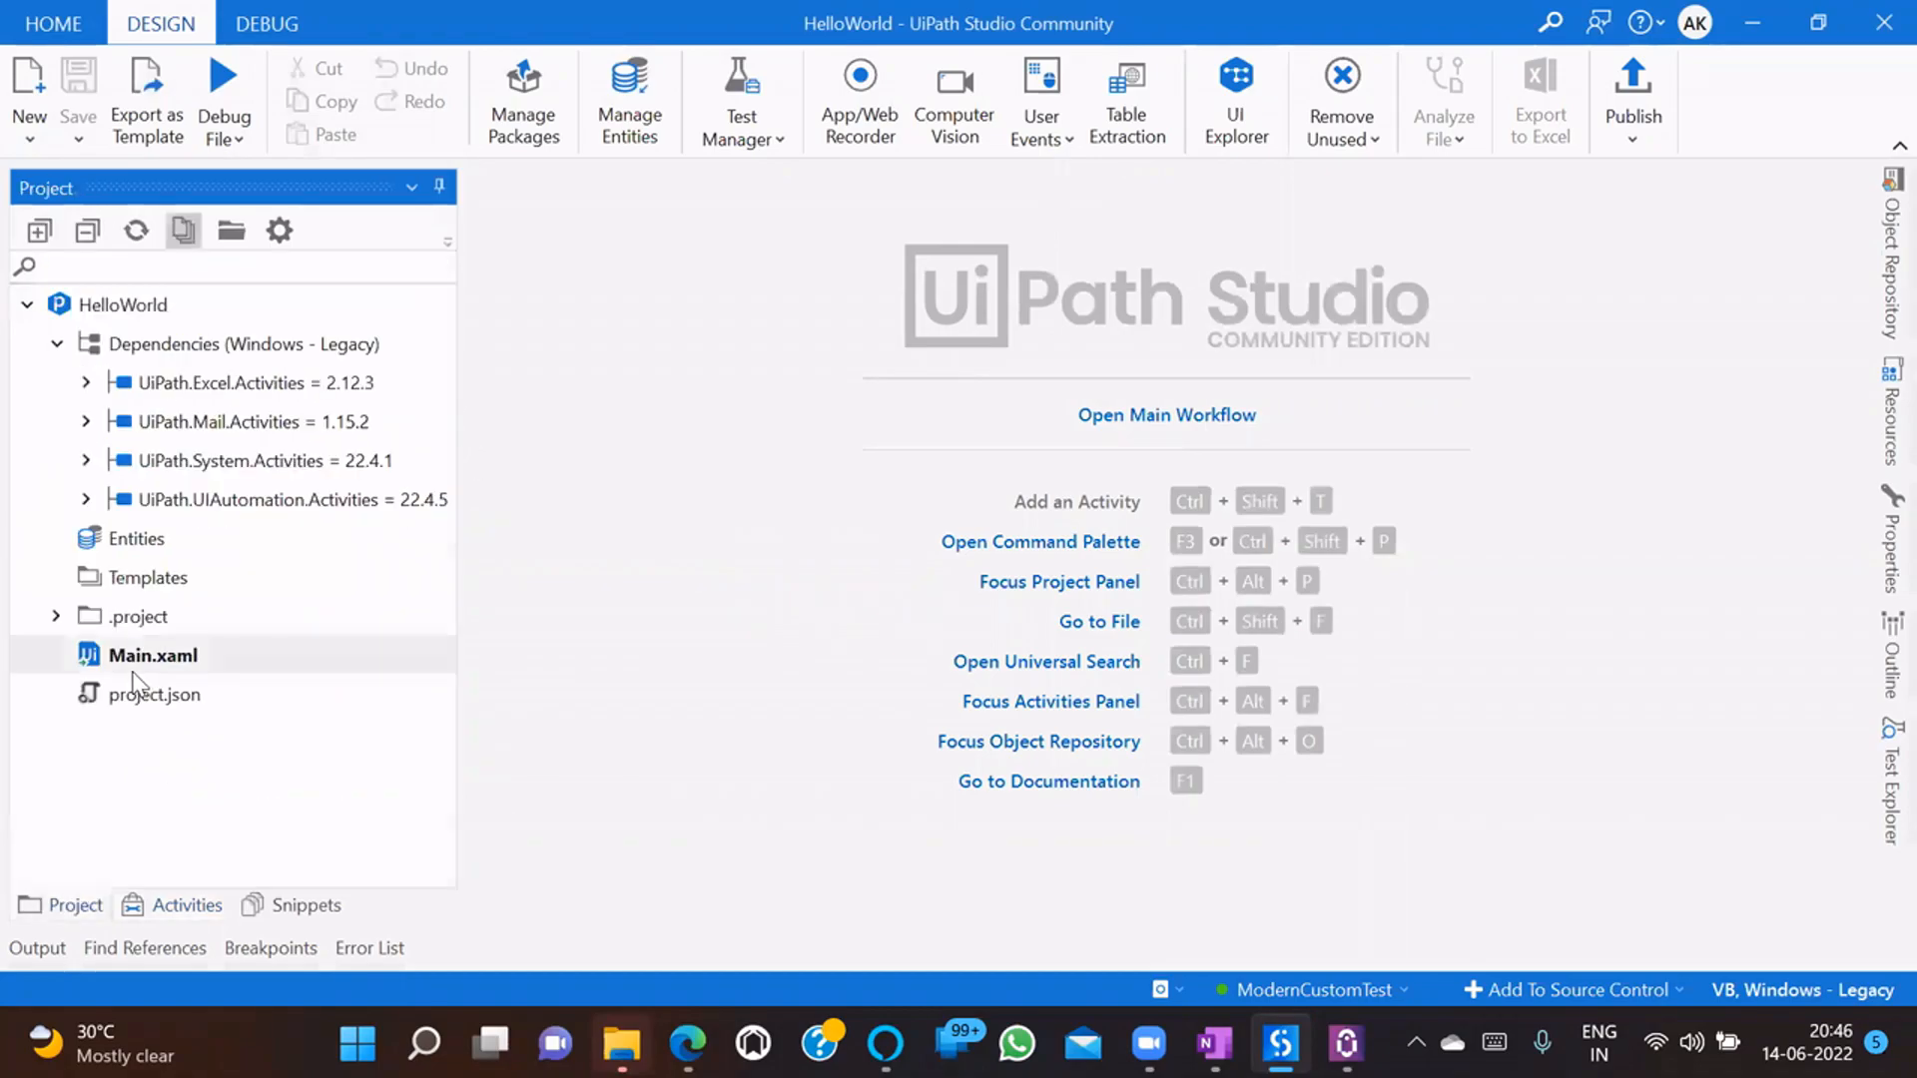
- Open the Main.xaml workflow and add a Message Box activity to it
double_click(283, 667)
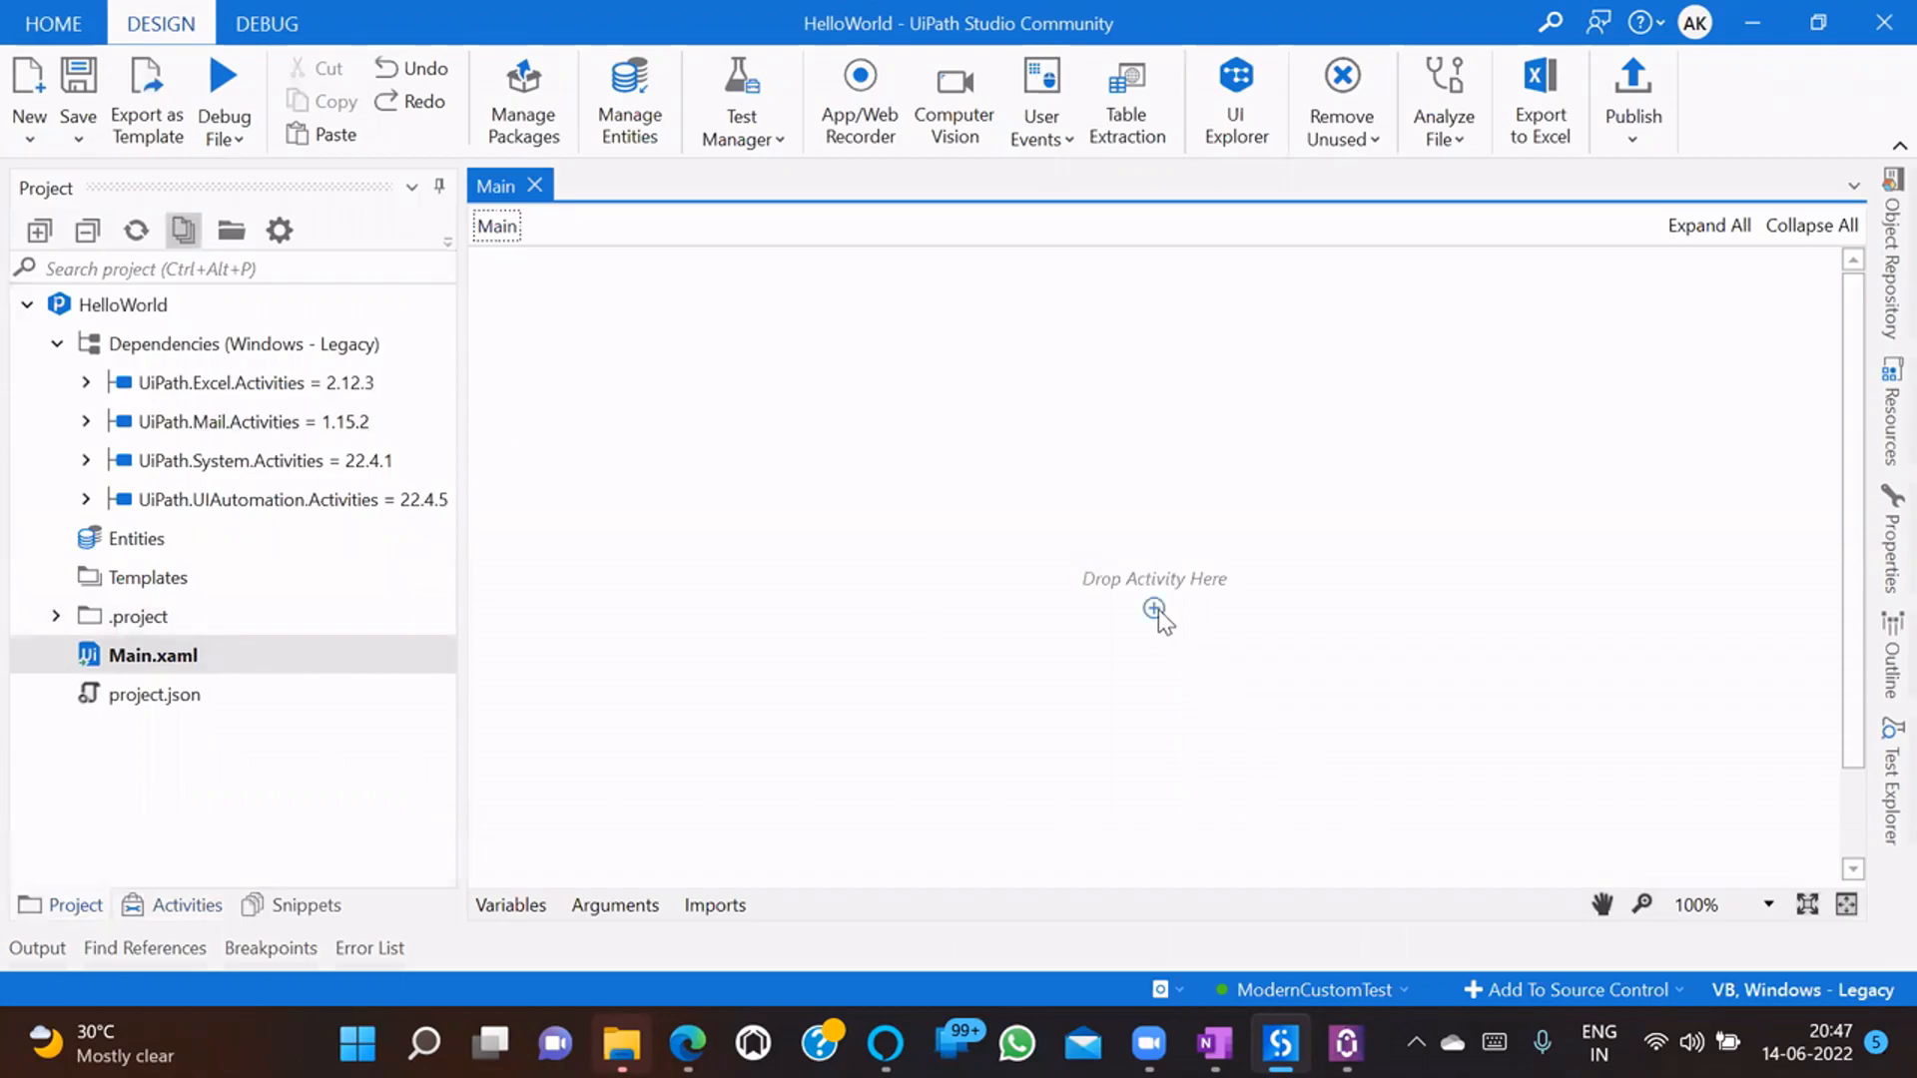
left_click(1154, 609)
type("message")
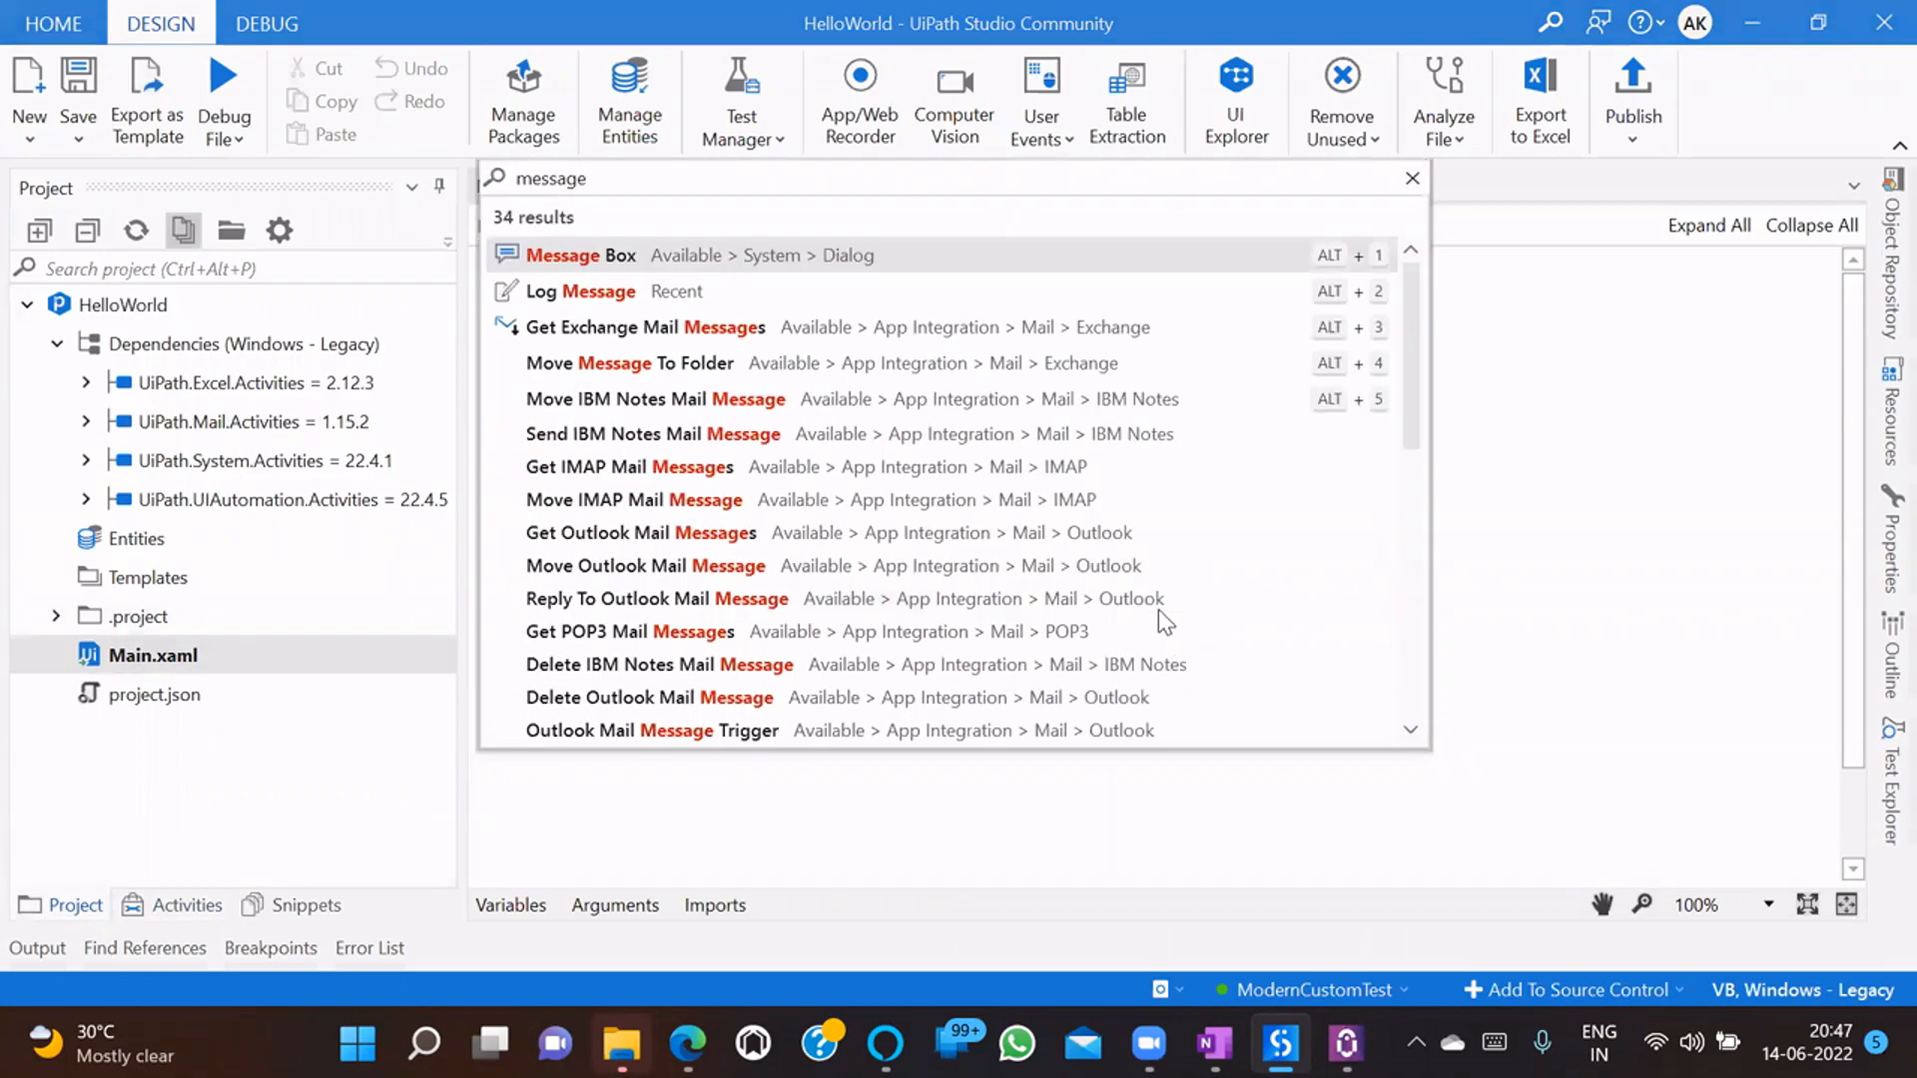
key("Return")
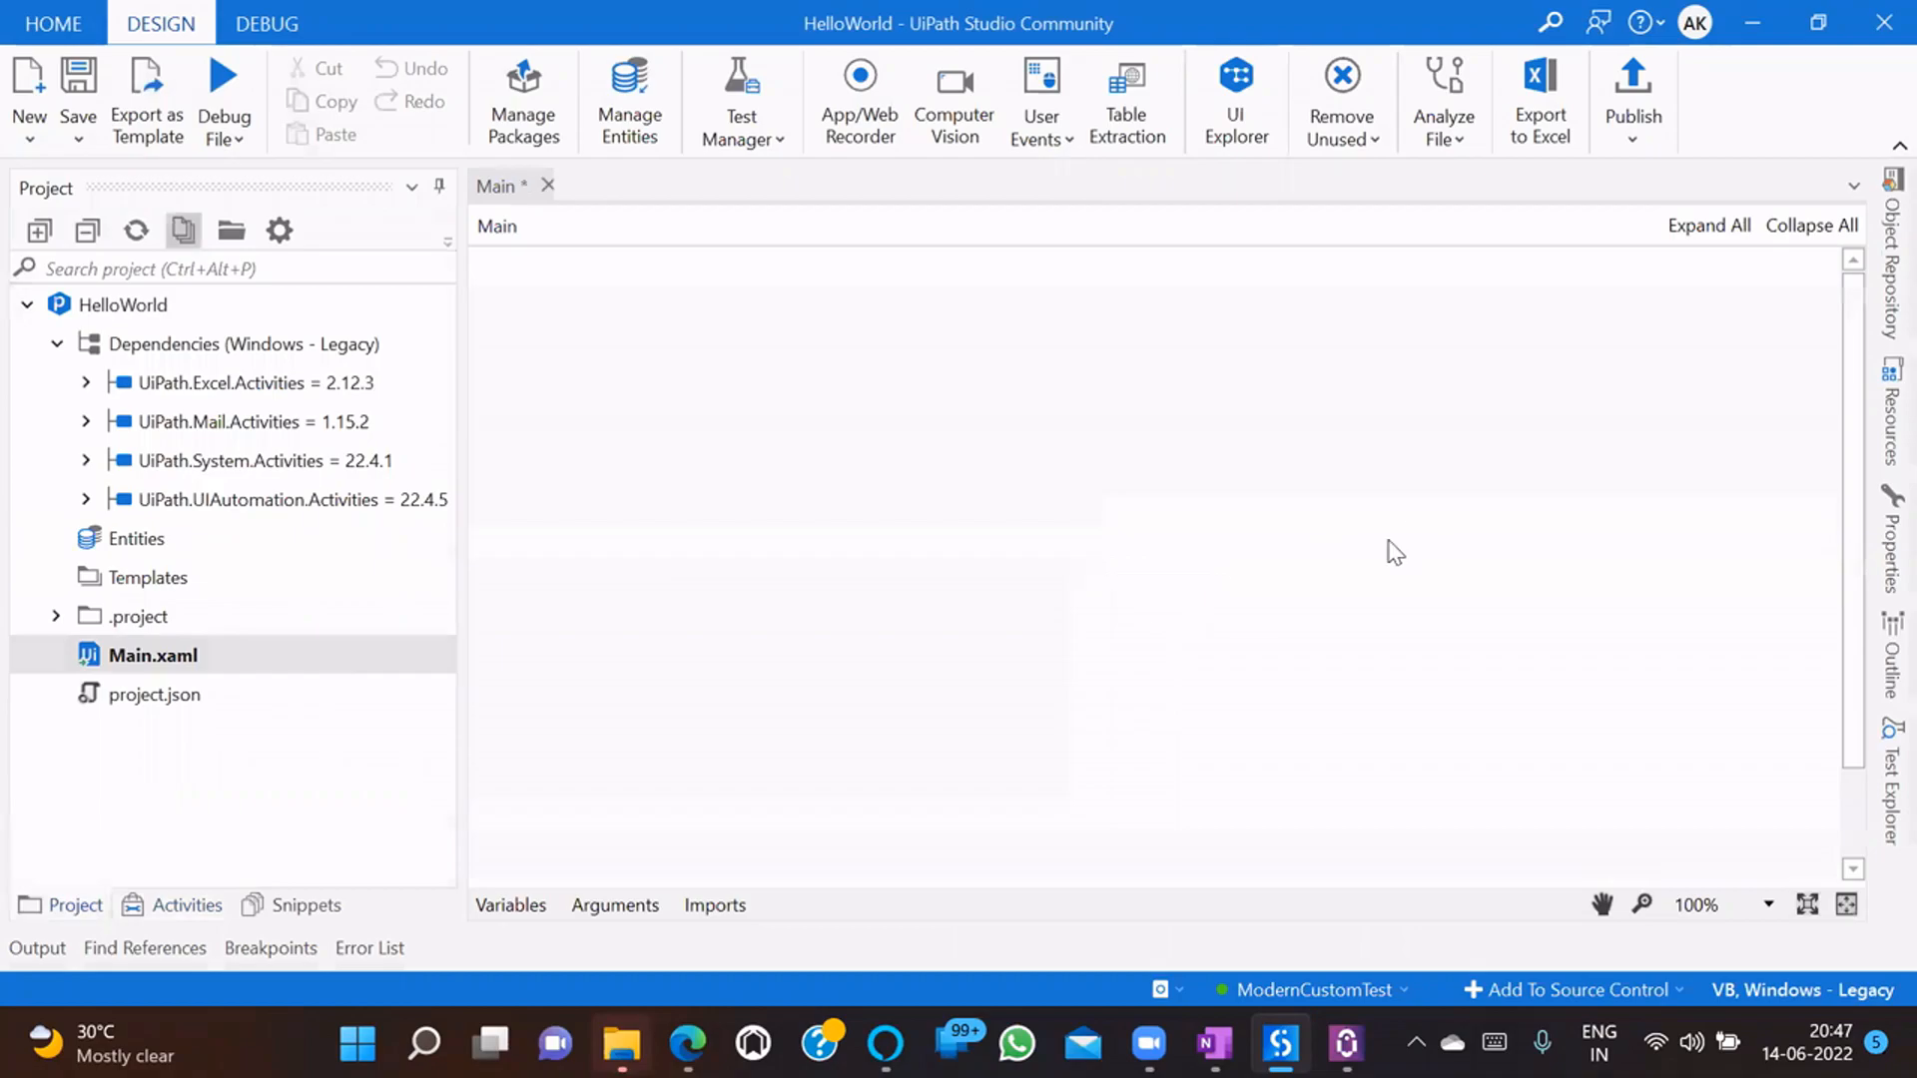
- Set the Message Box text to "Hello World", enclosed in quotation marks, and save the workflow
left_click(1053, 654)
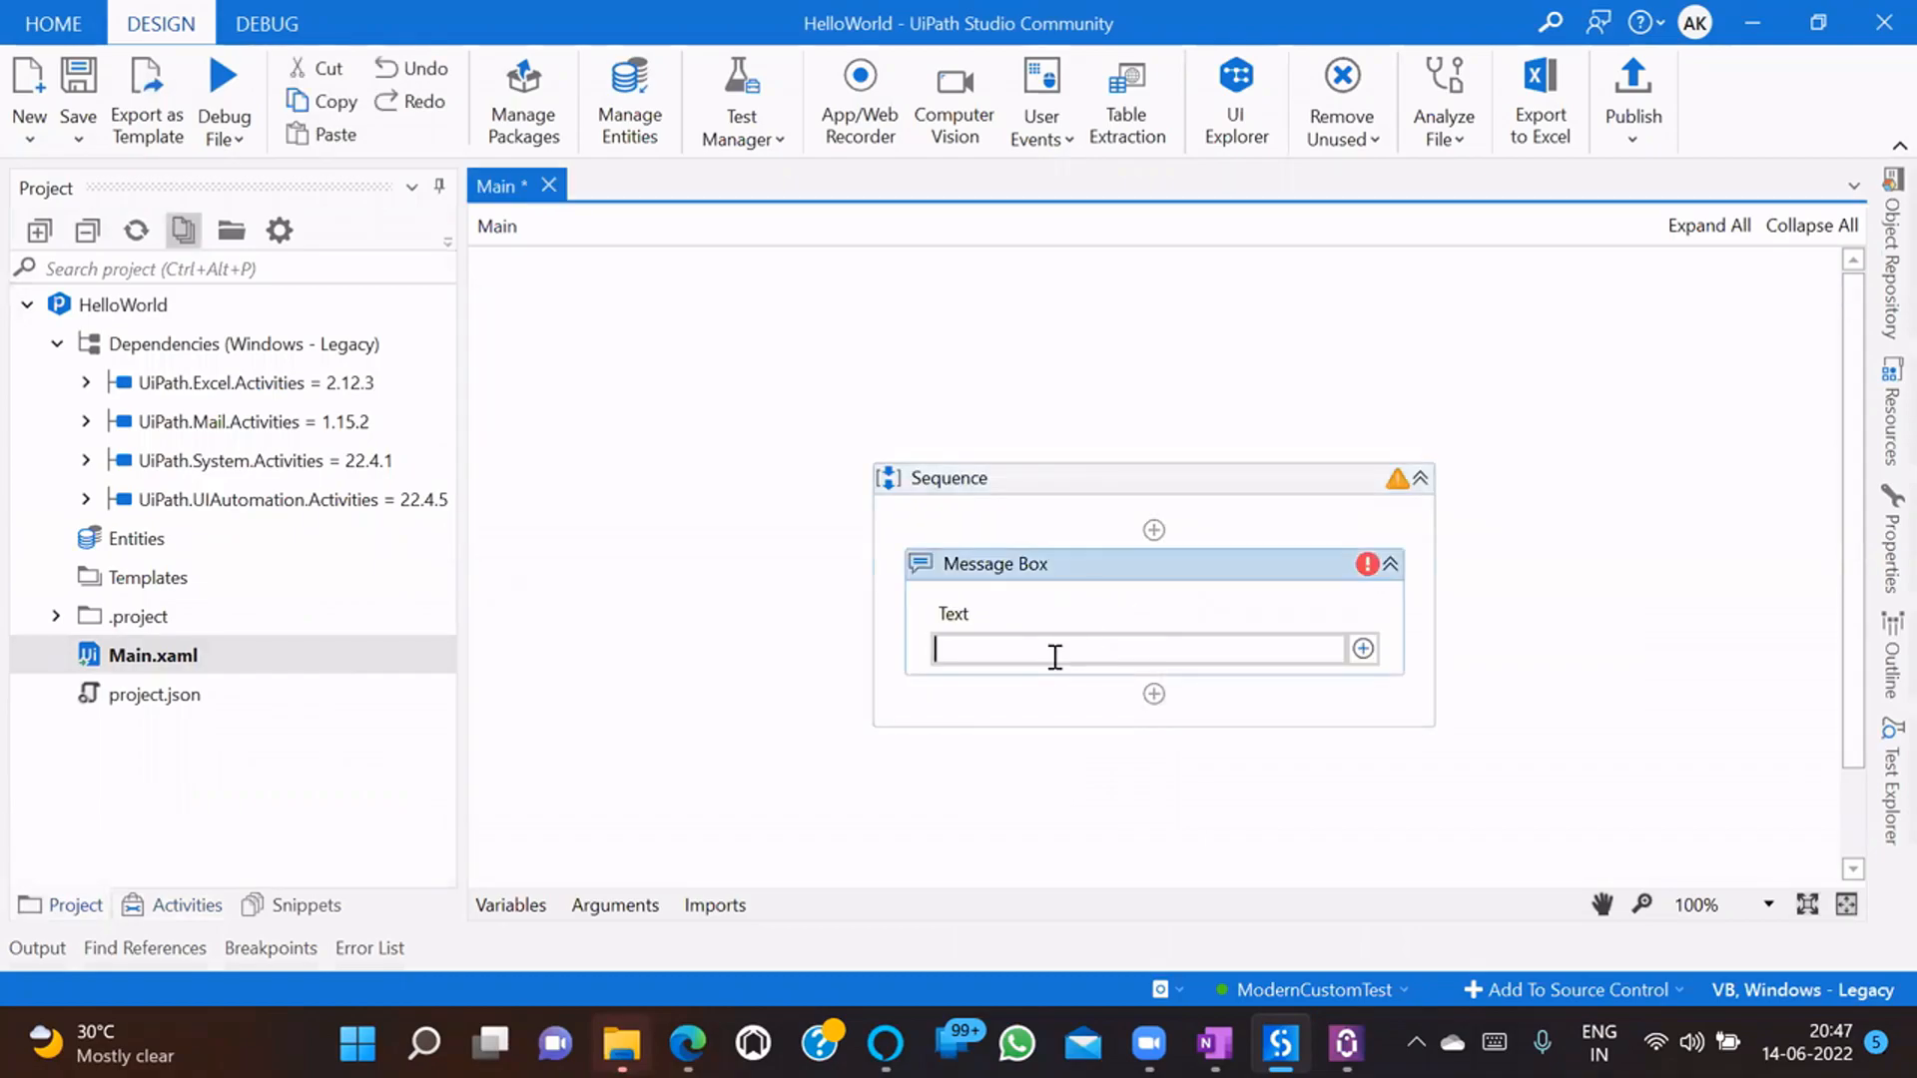
type("Hel")
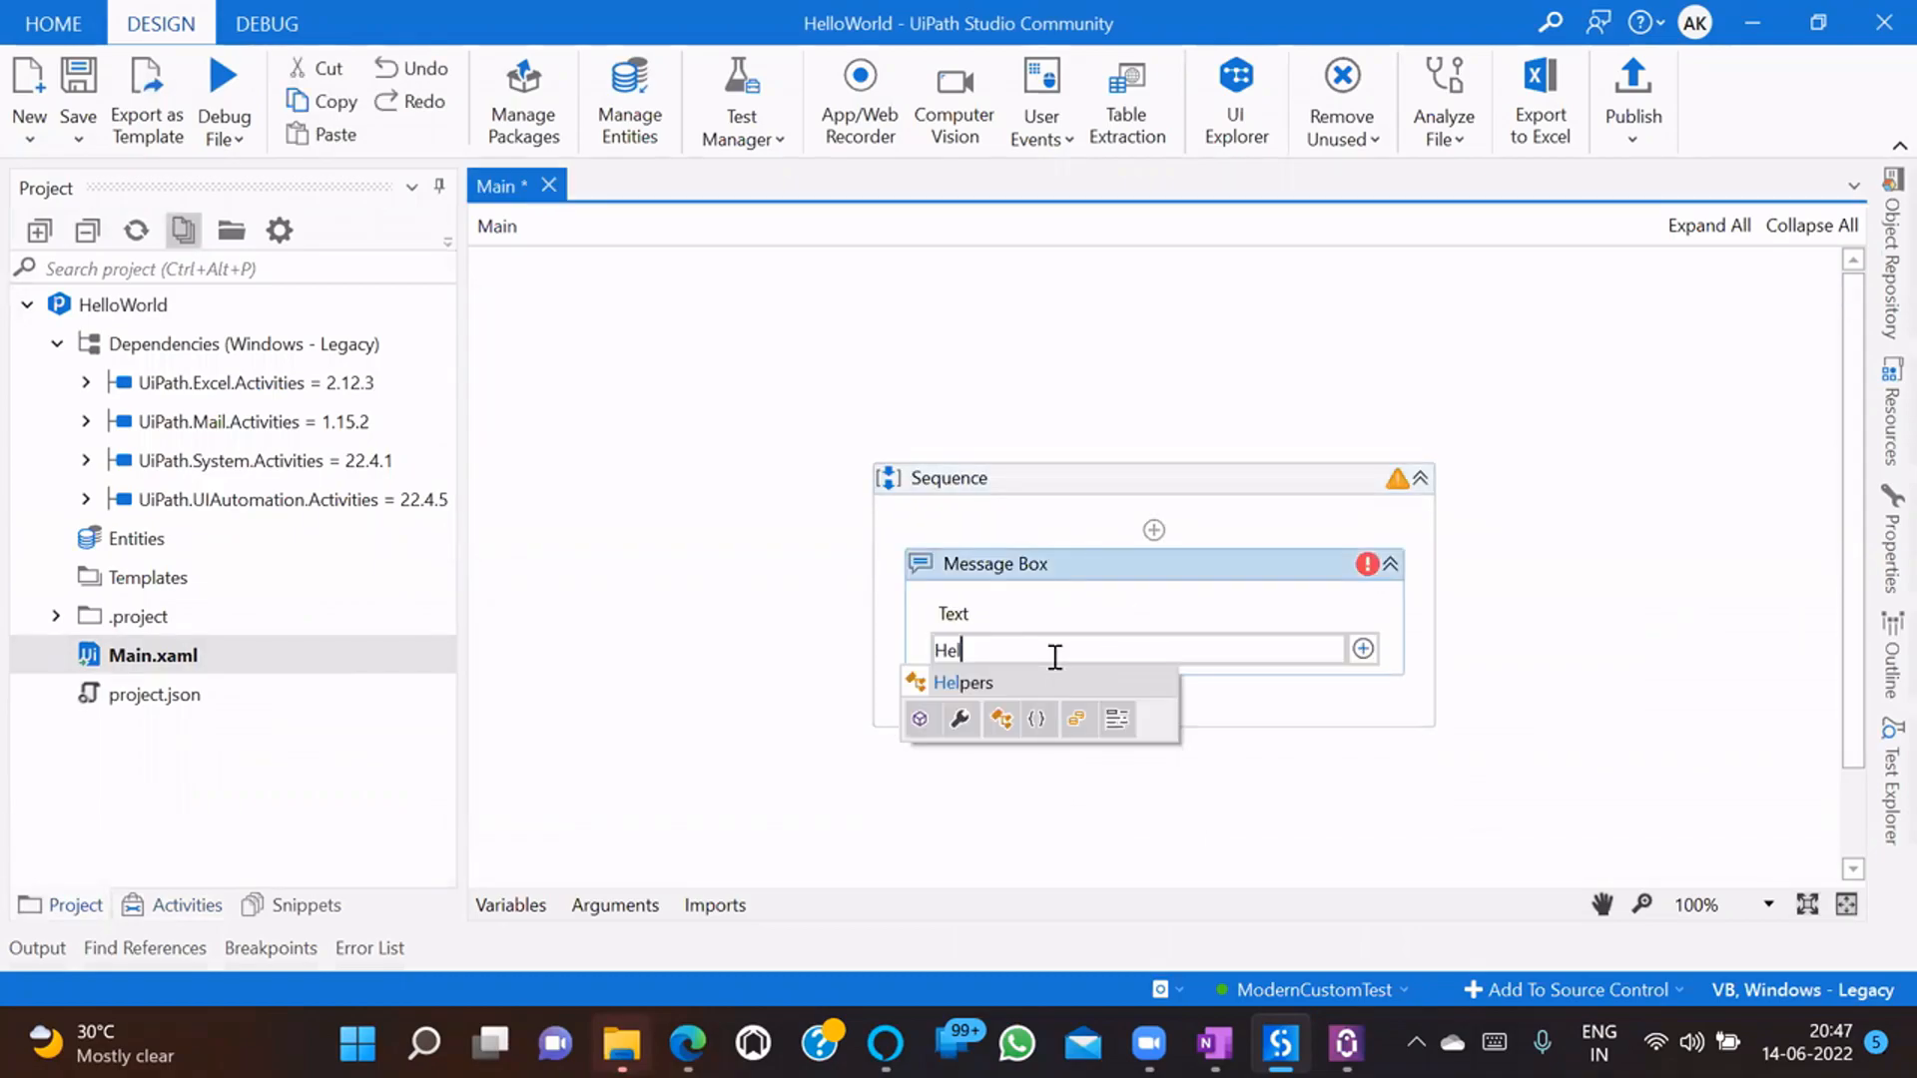
type("lo World")
left_click(1554, 592)
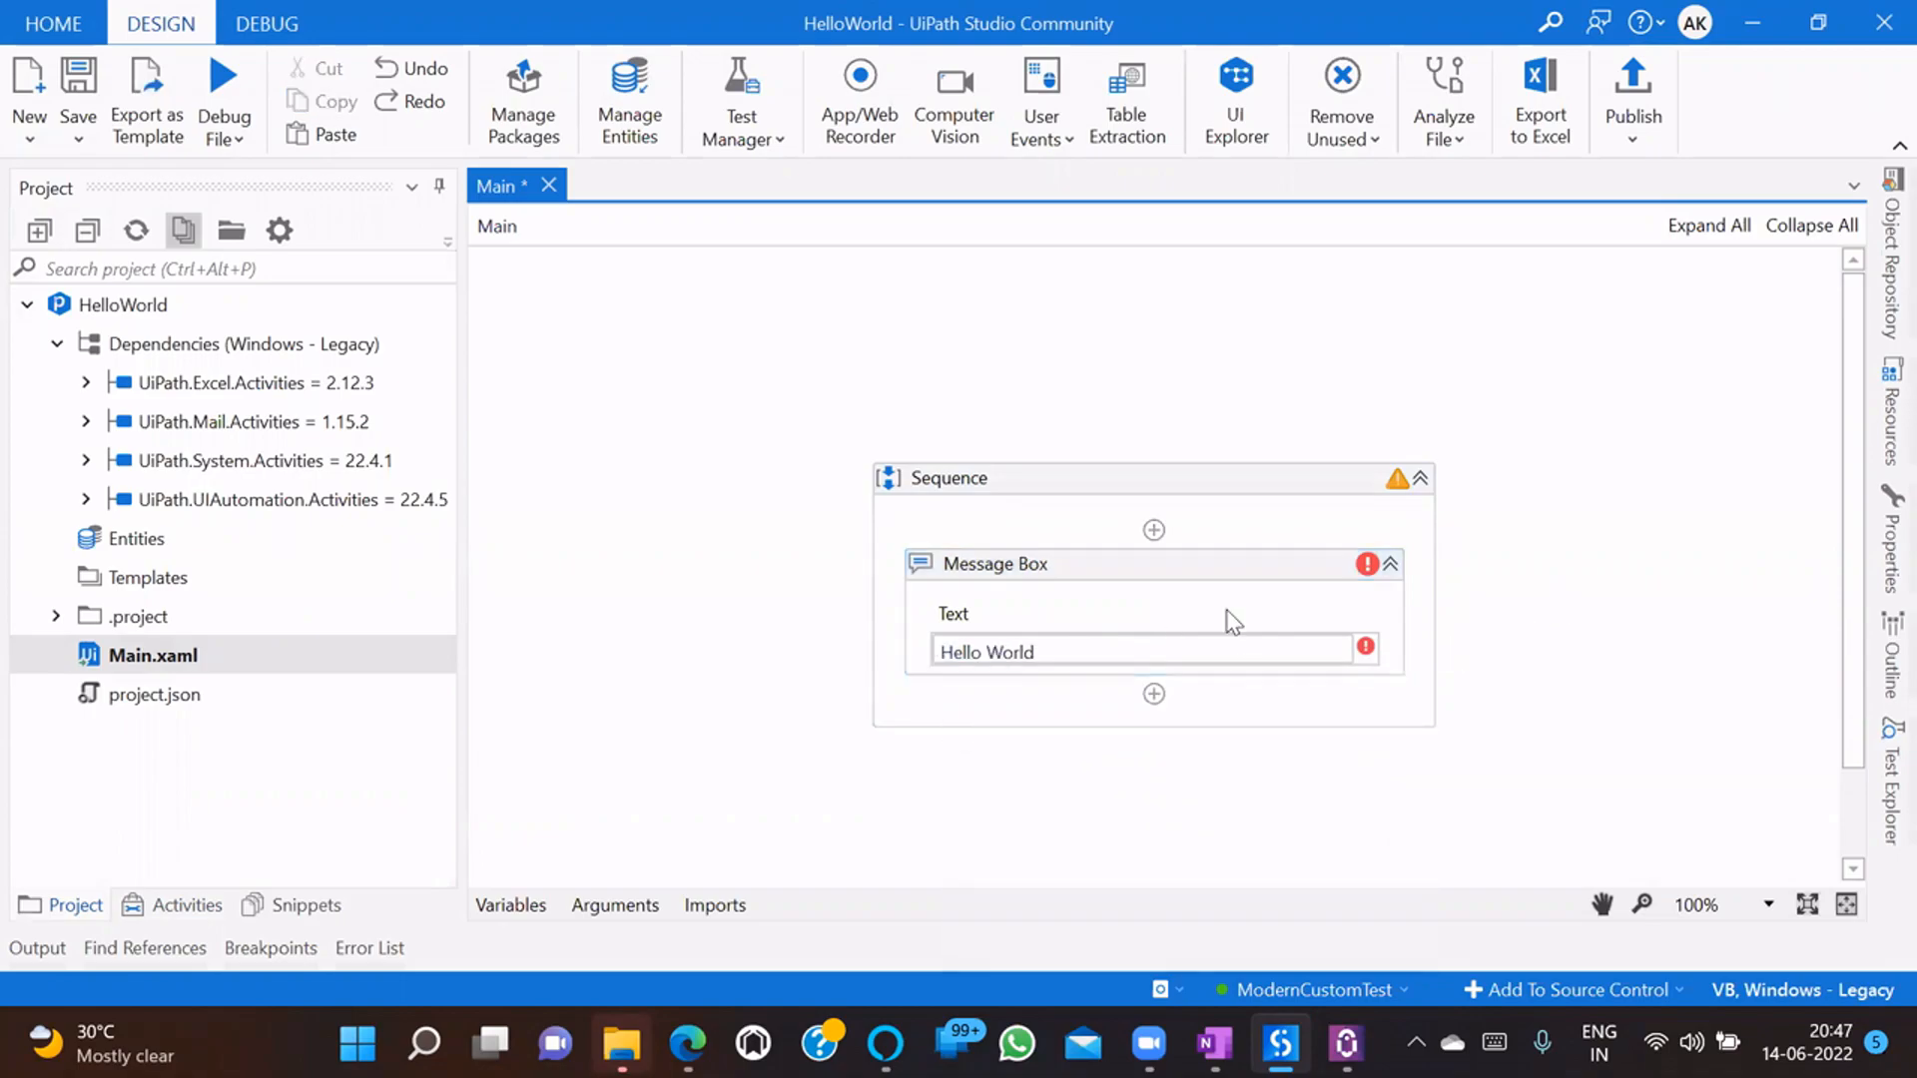
left_click(1104, 655)
key("Home")
type("\"")
type("\"")
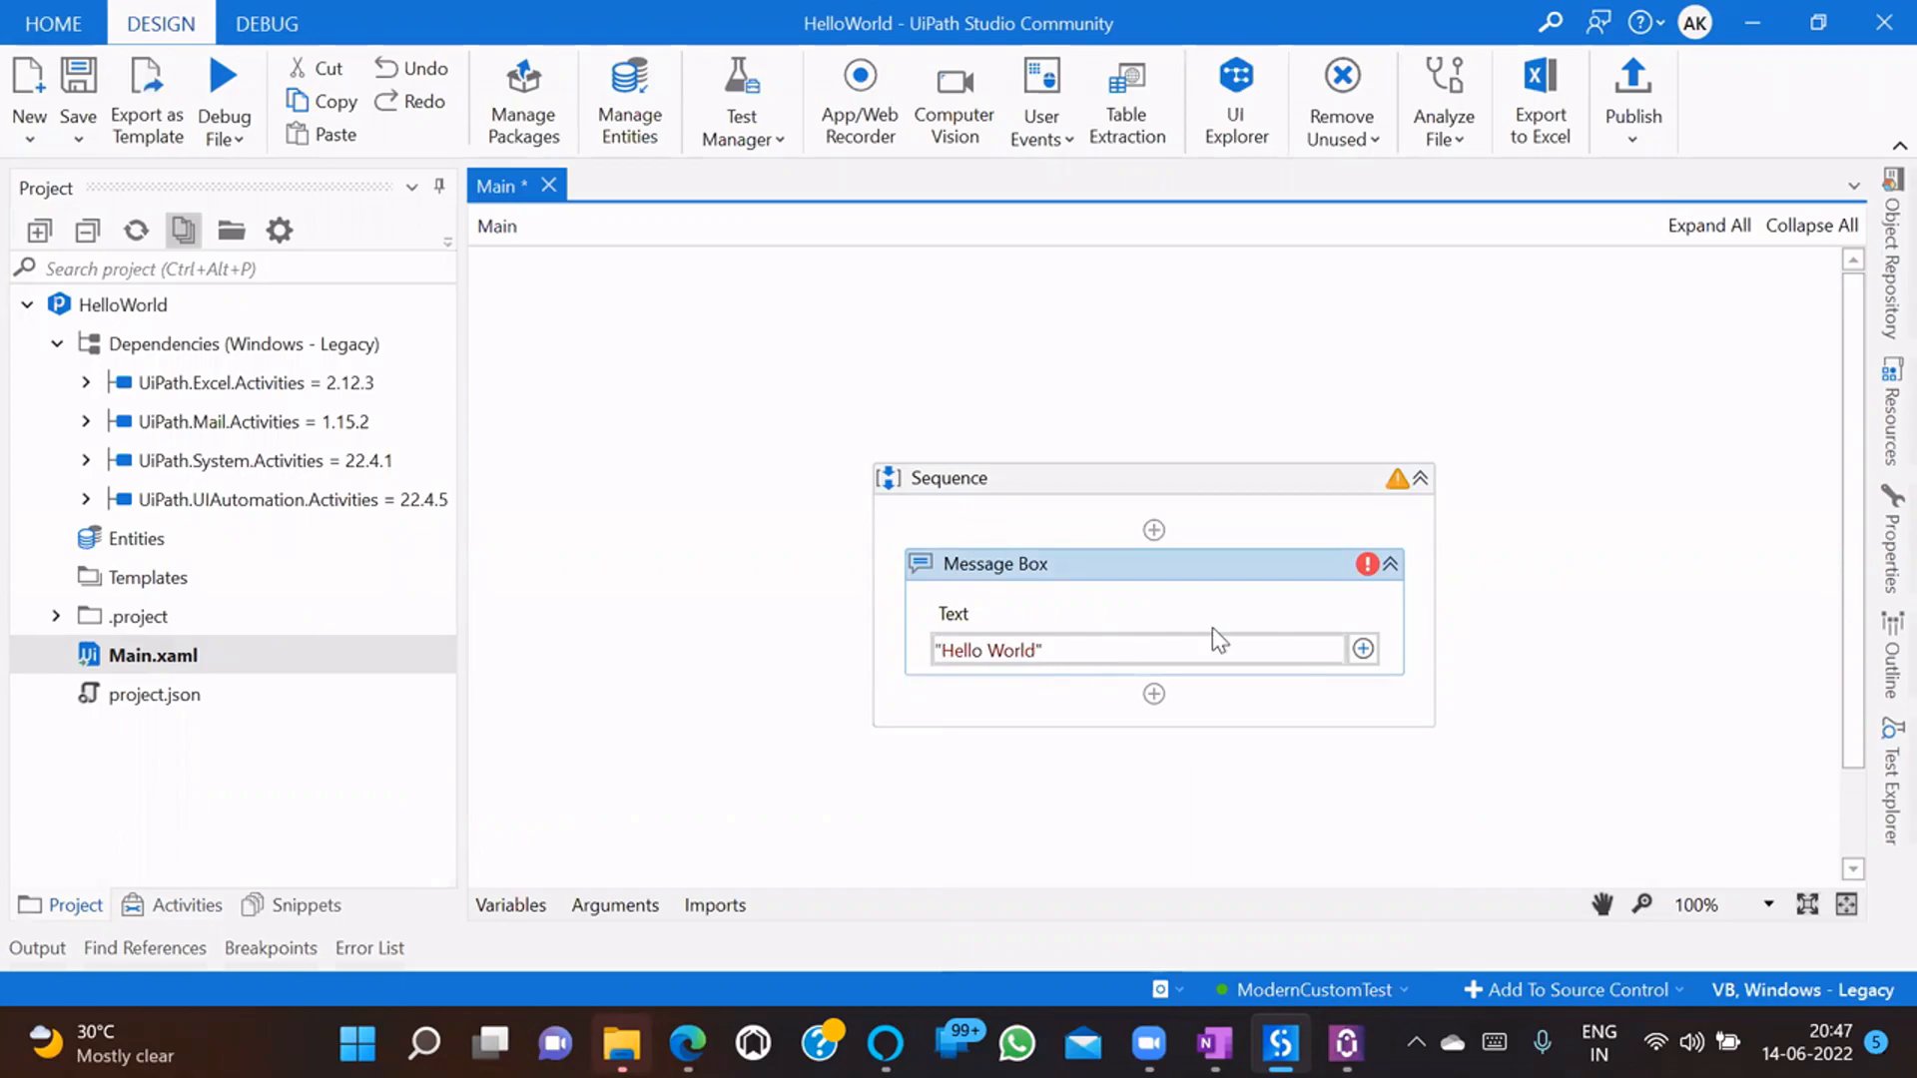
left_click(1526, 636)
left_click(1295, 614)
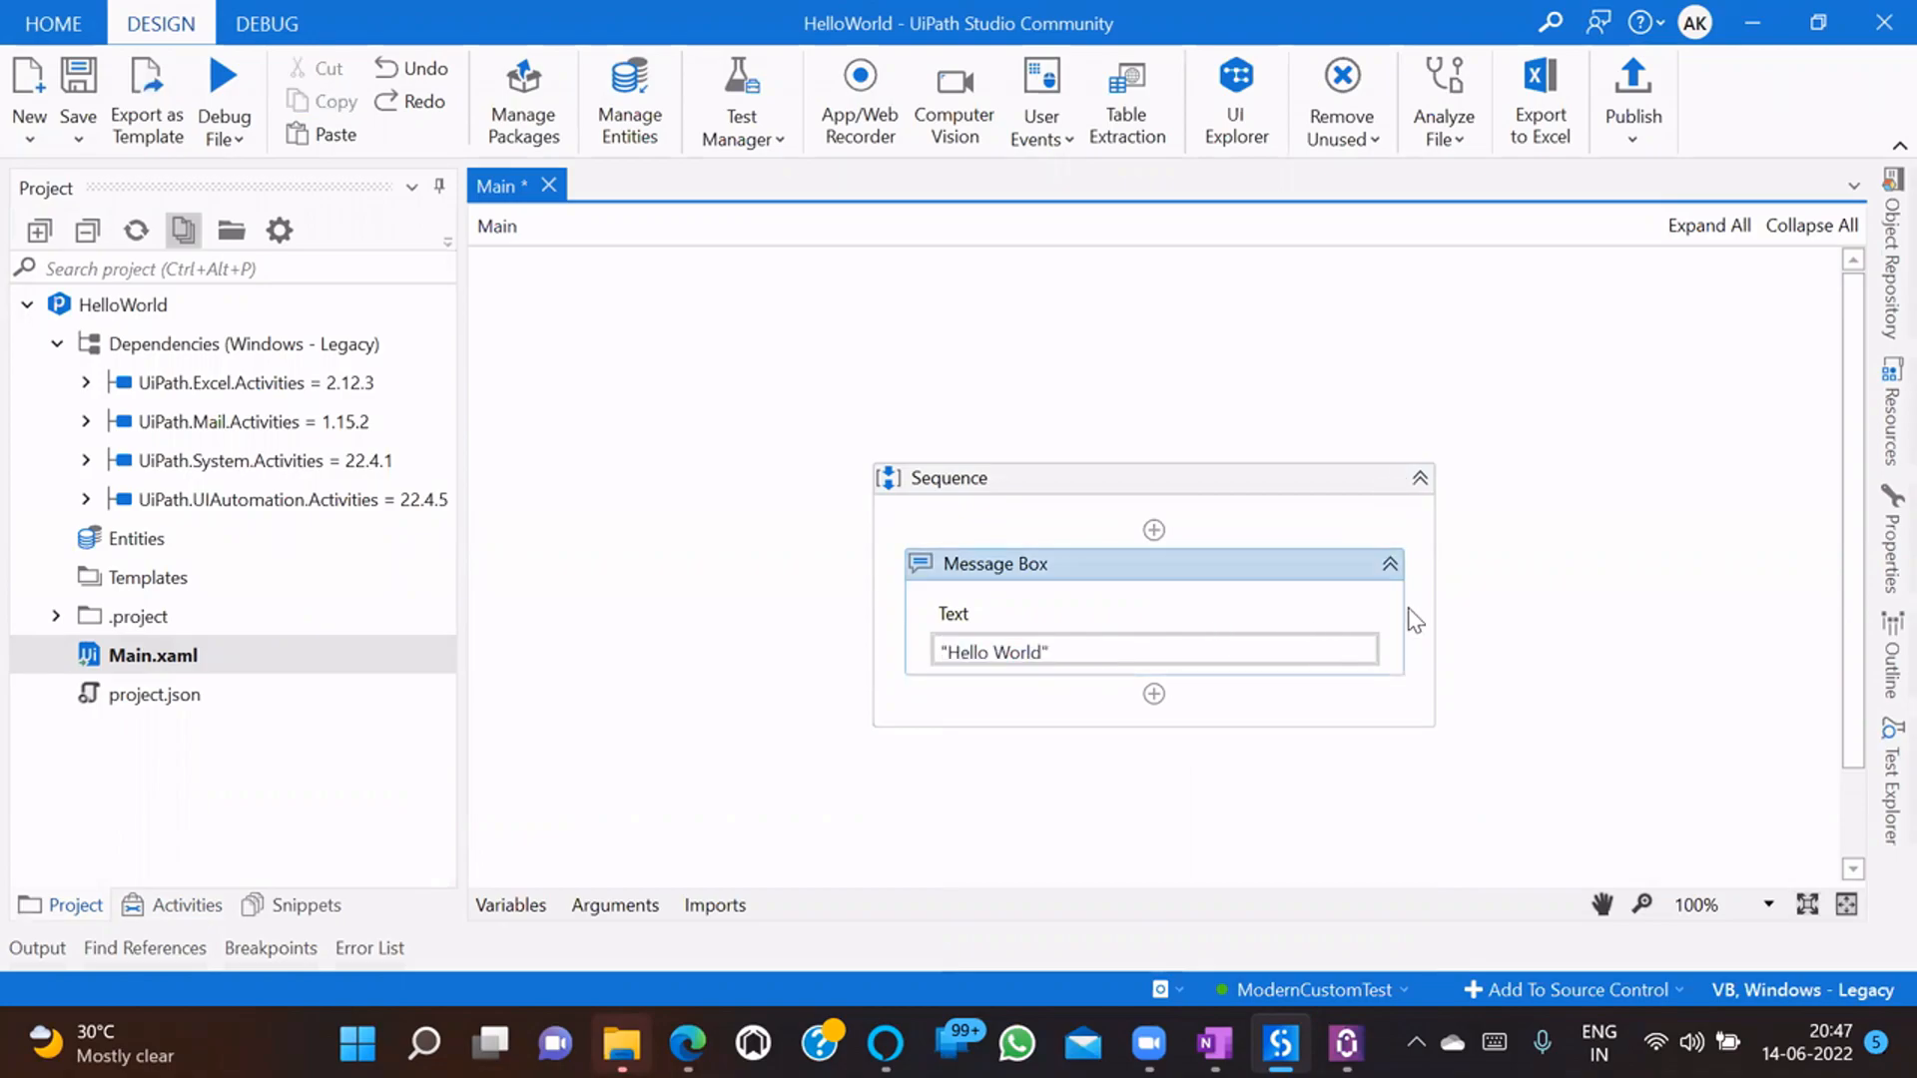
key("ctrl+s")
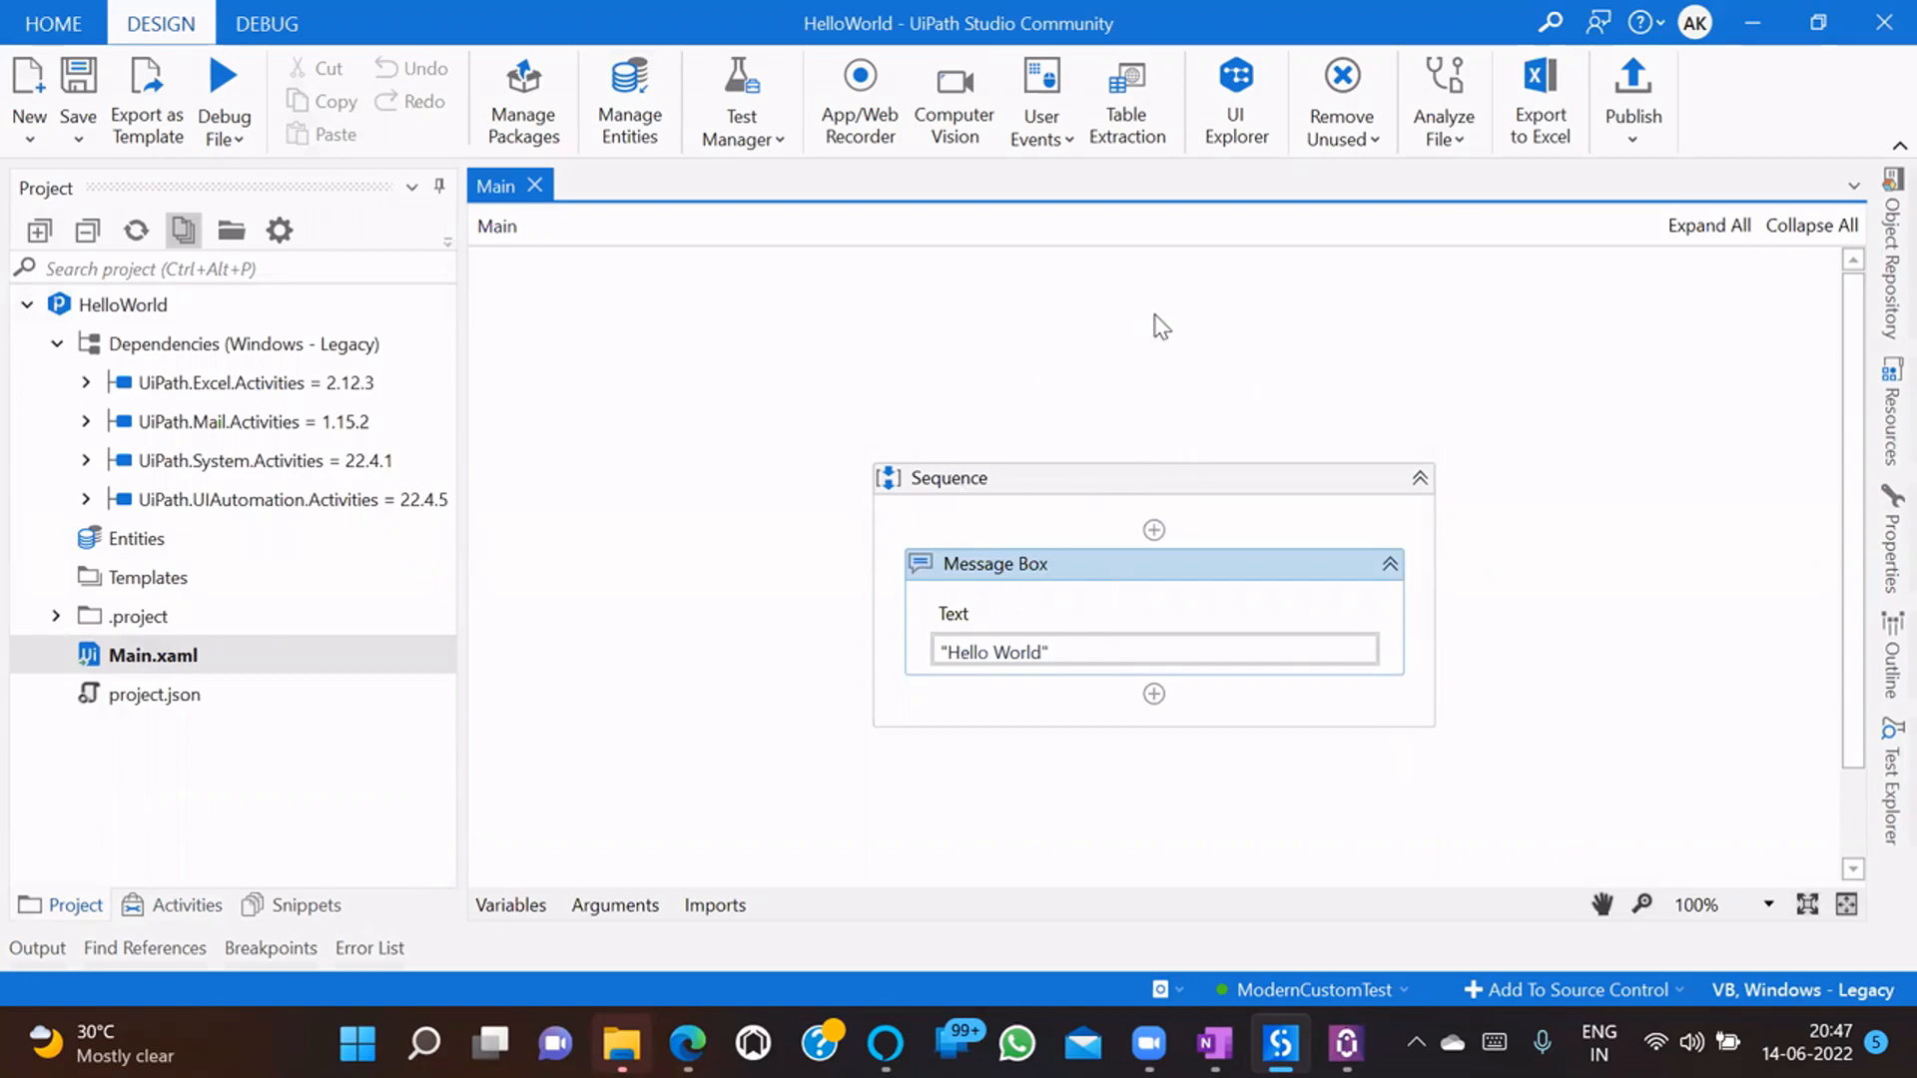
- Dismiss the publishing dialog and set the connected Orchestrator folder to Default
left_click(1633, 95)
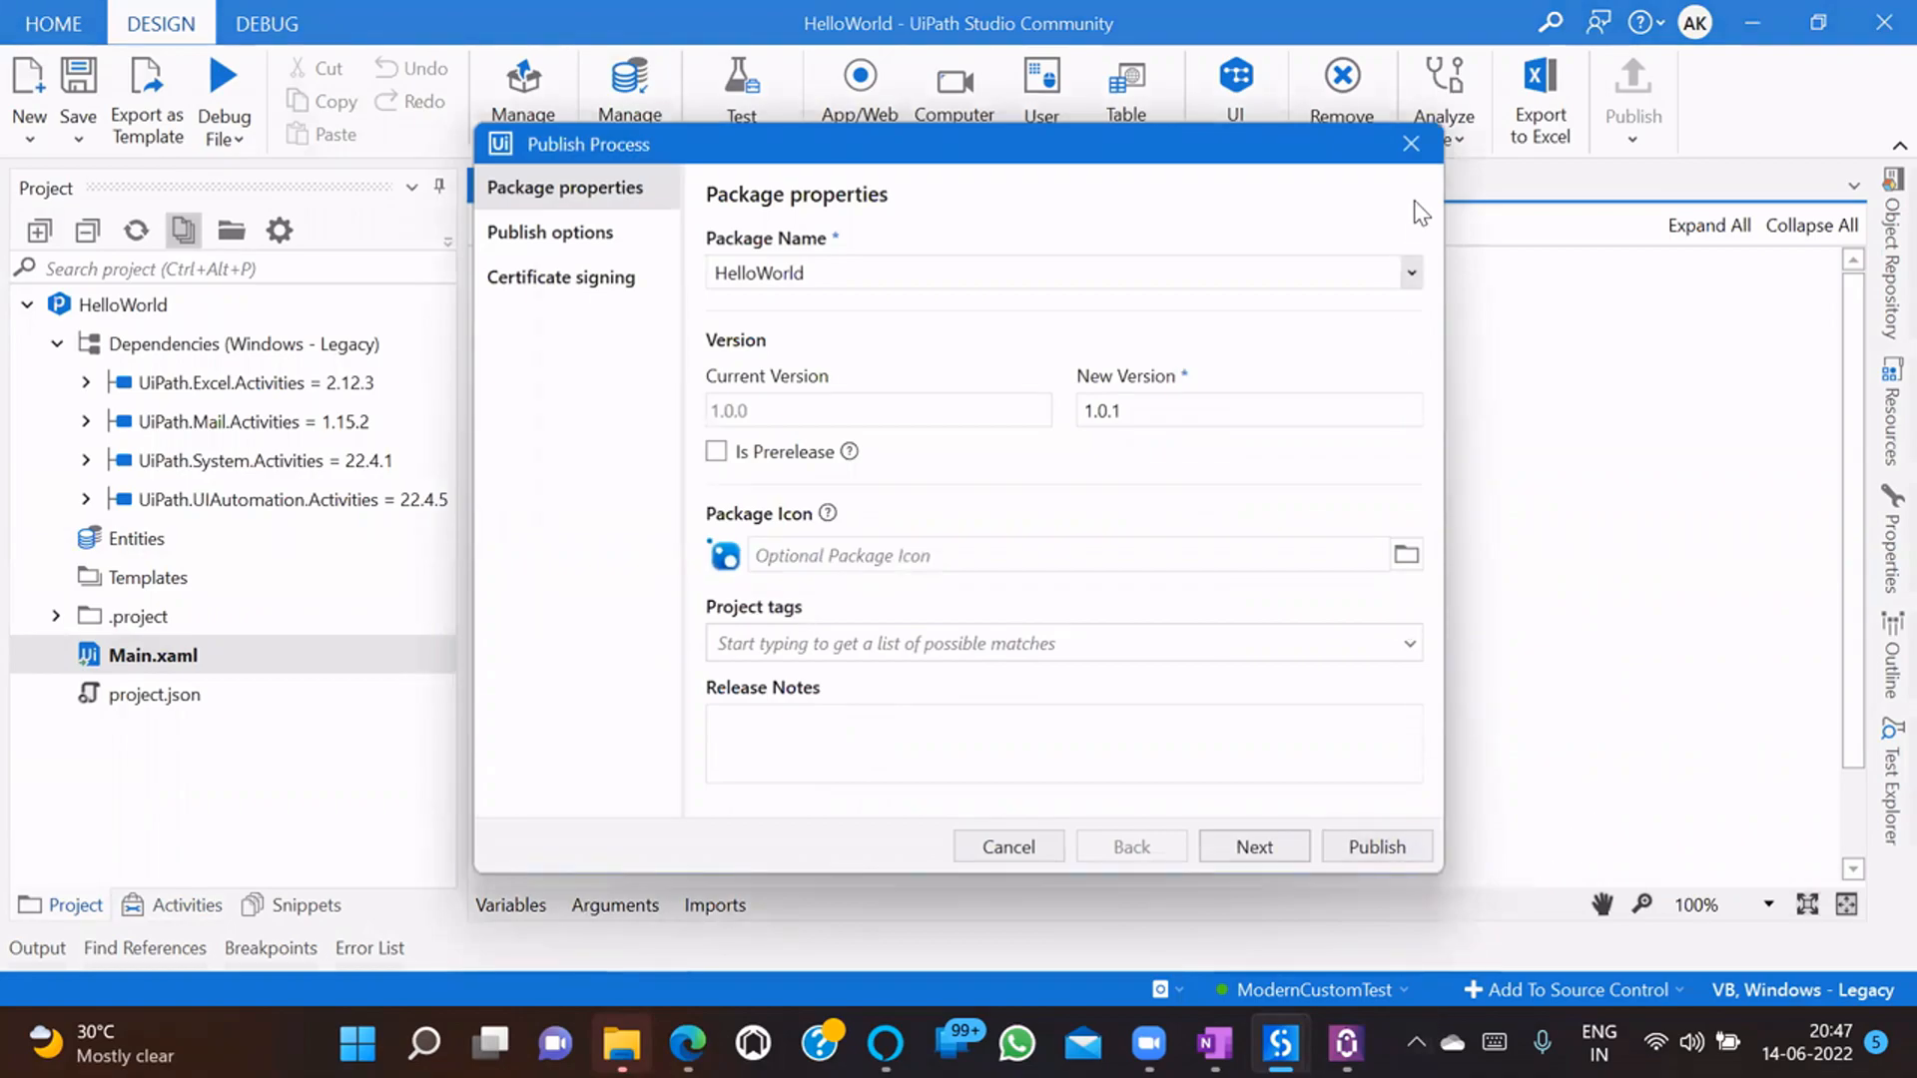
left_click(1411, 144)
left_click(1318, 989)
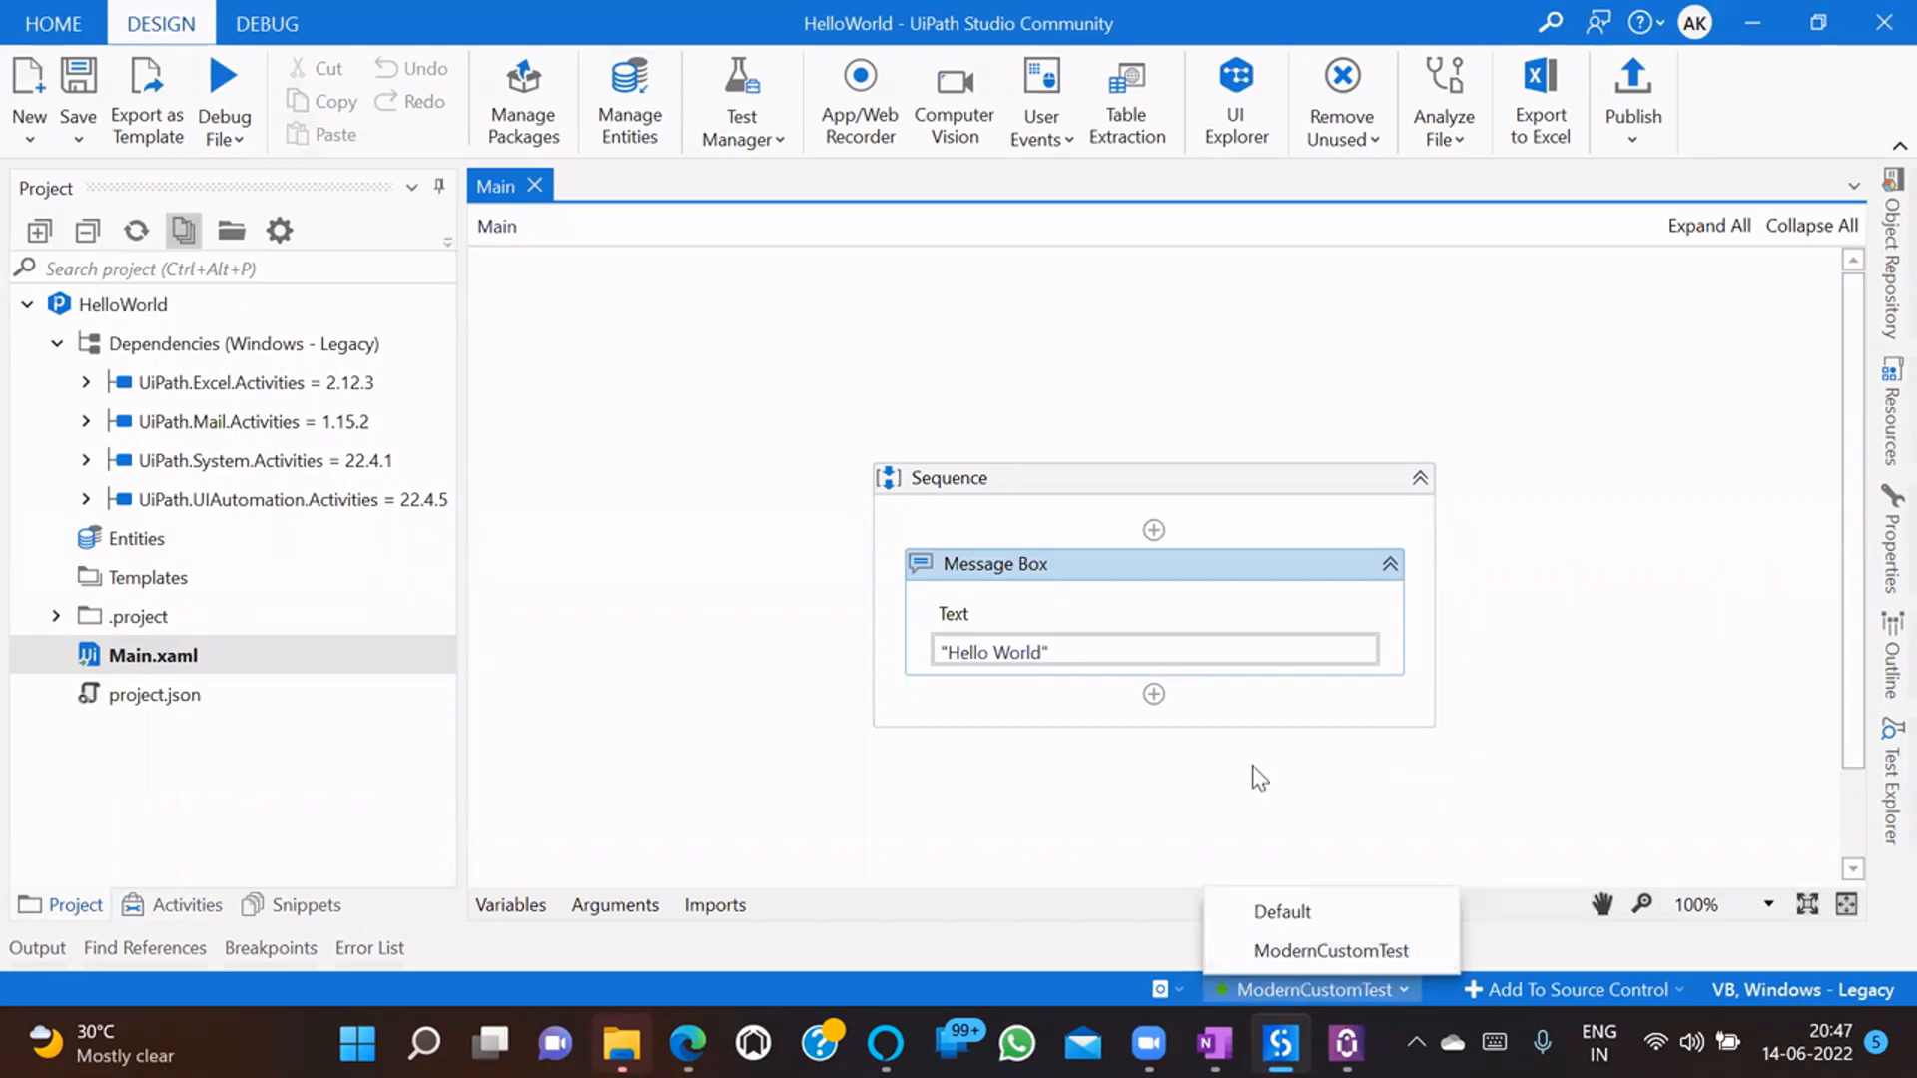
left_click(1352, 916)
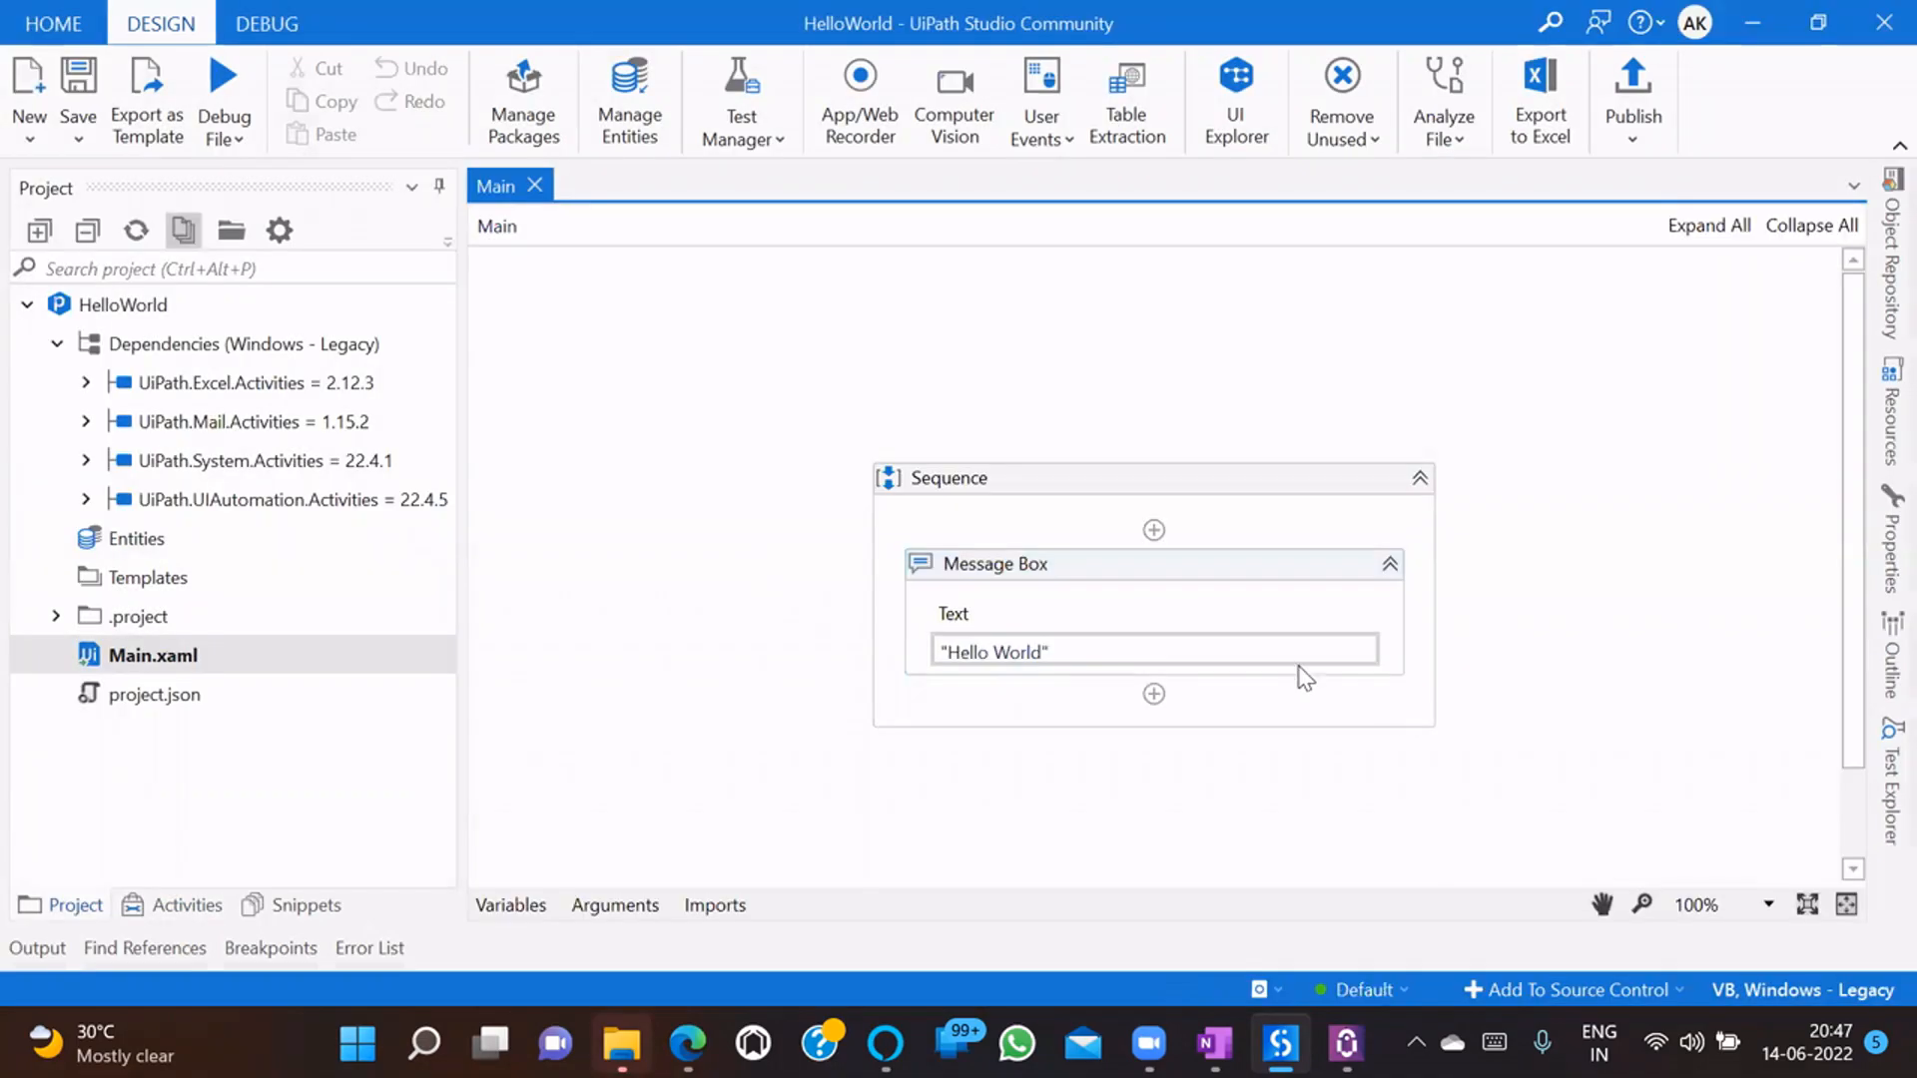
left_click(1228, 619)
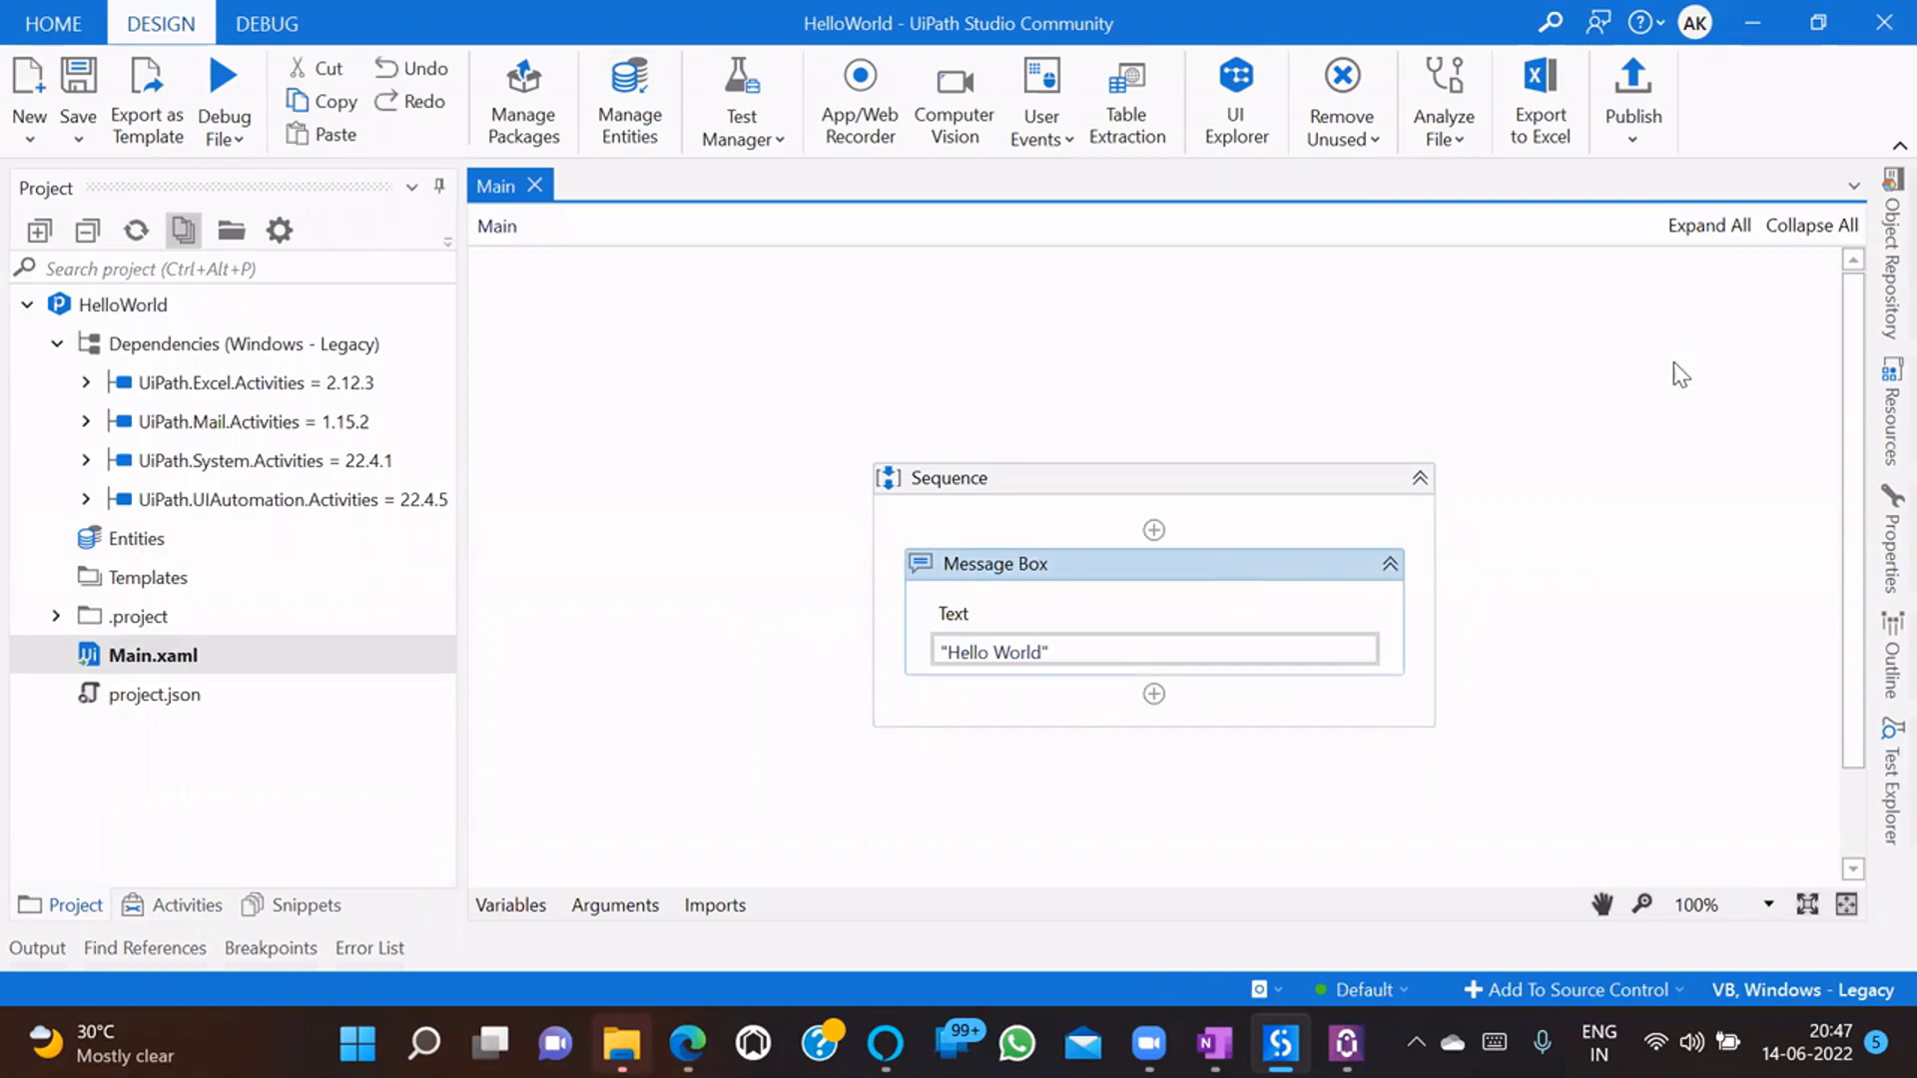
- Publish the HelloWorld package as version 1.0.1 and close the publishing dialog
left_click(1636, 86)
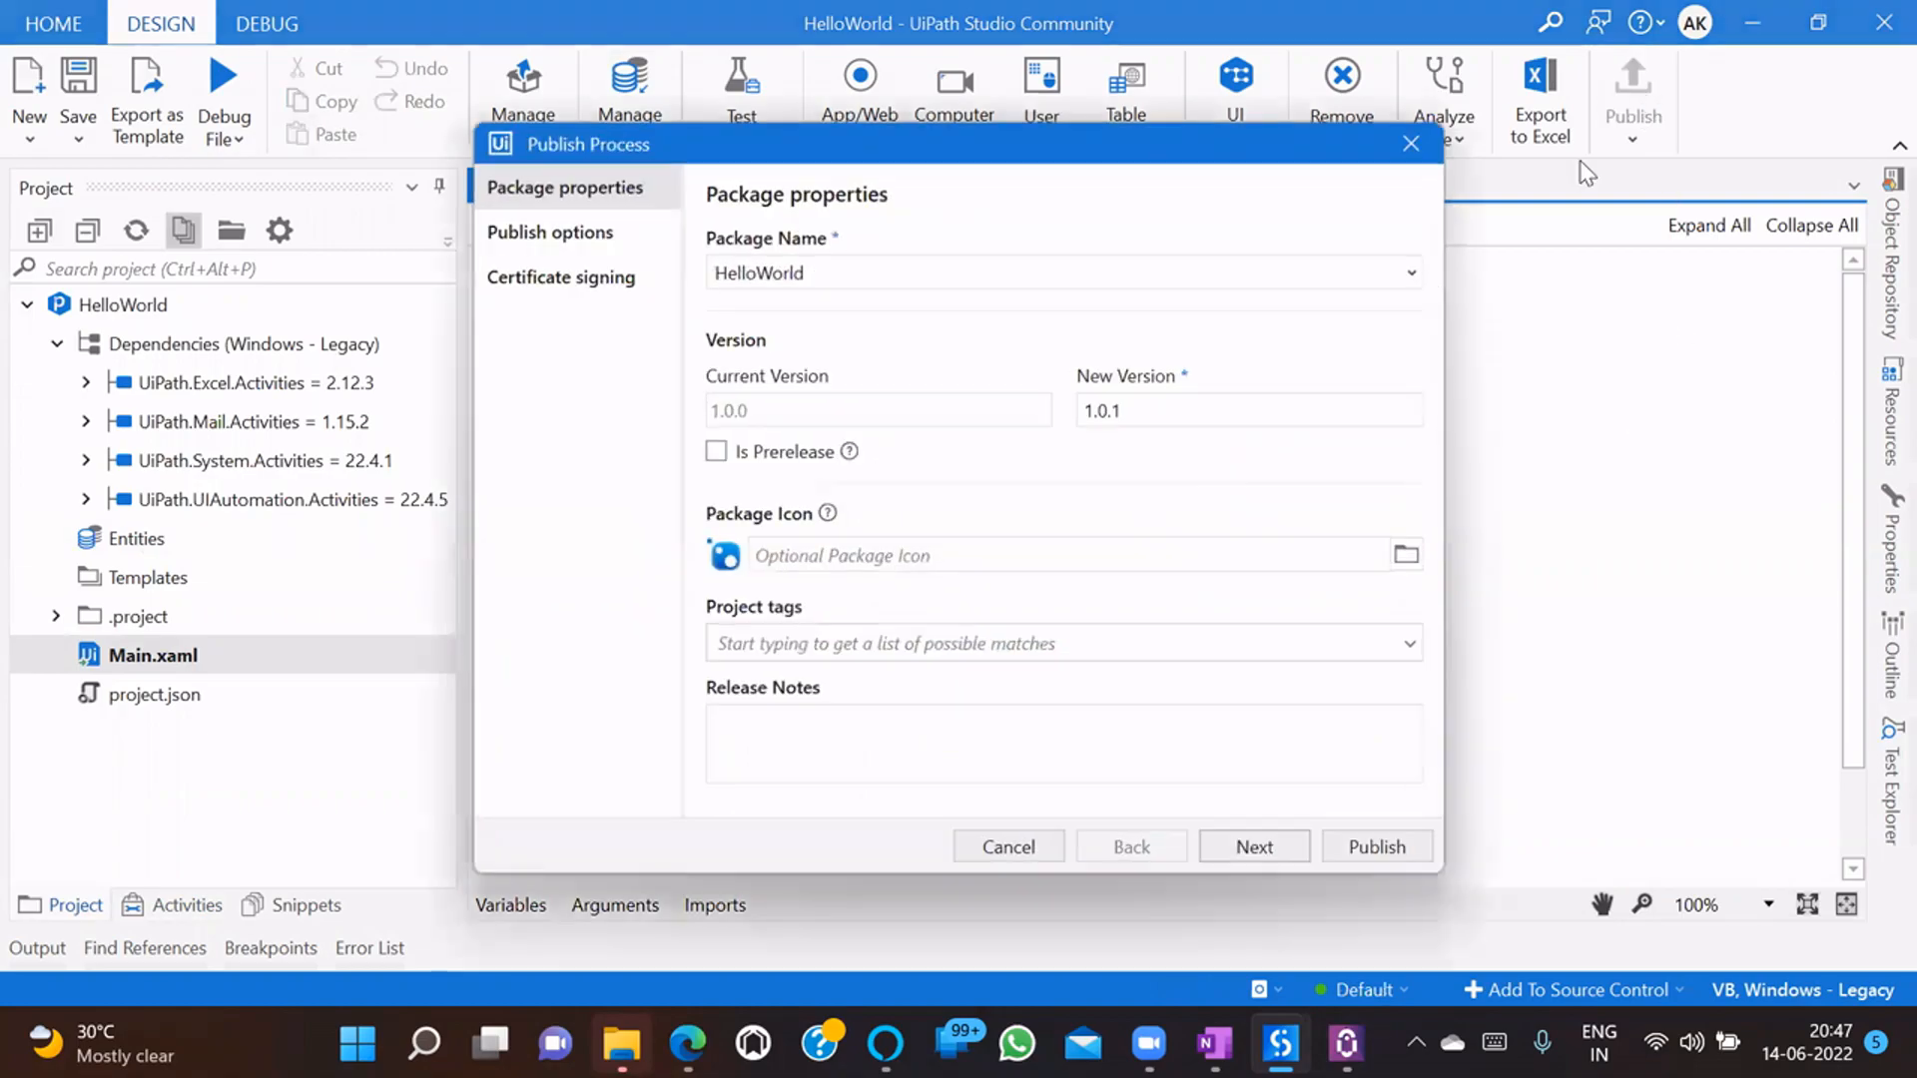
left_click(1370, 856)
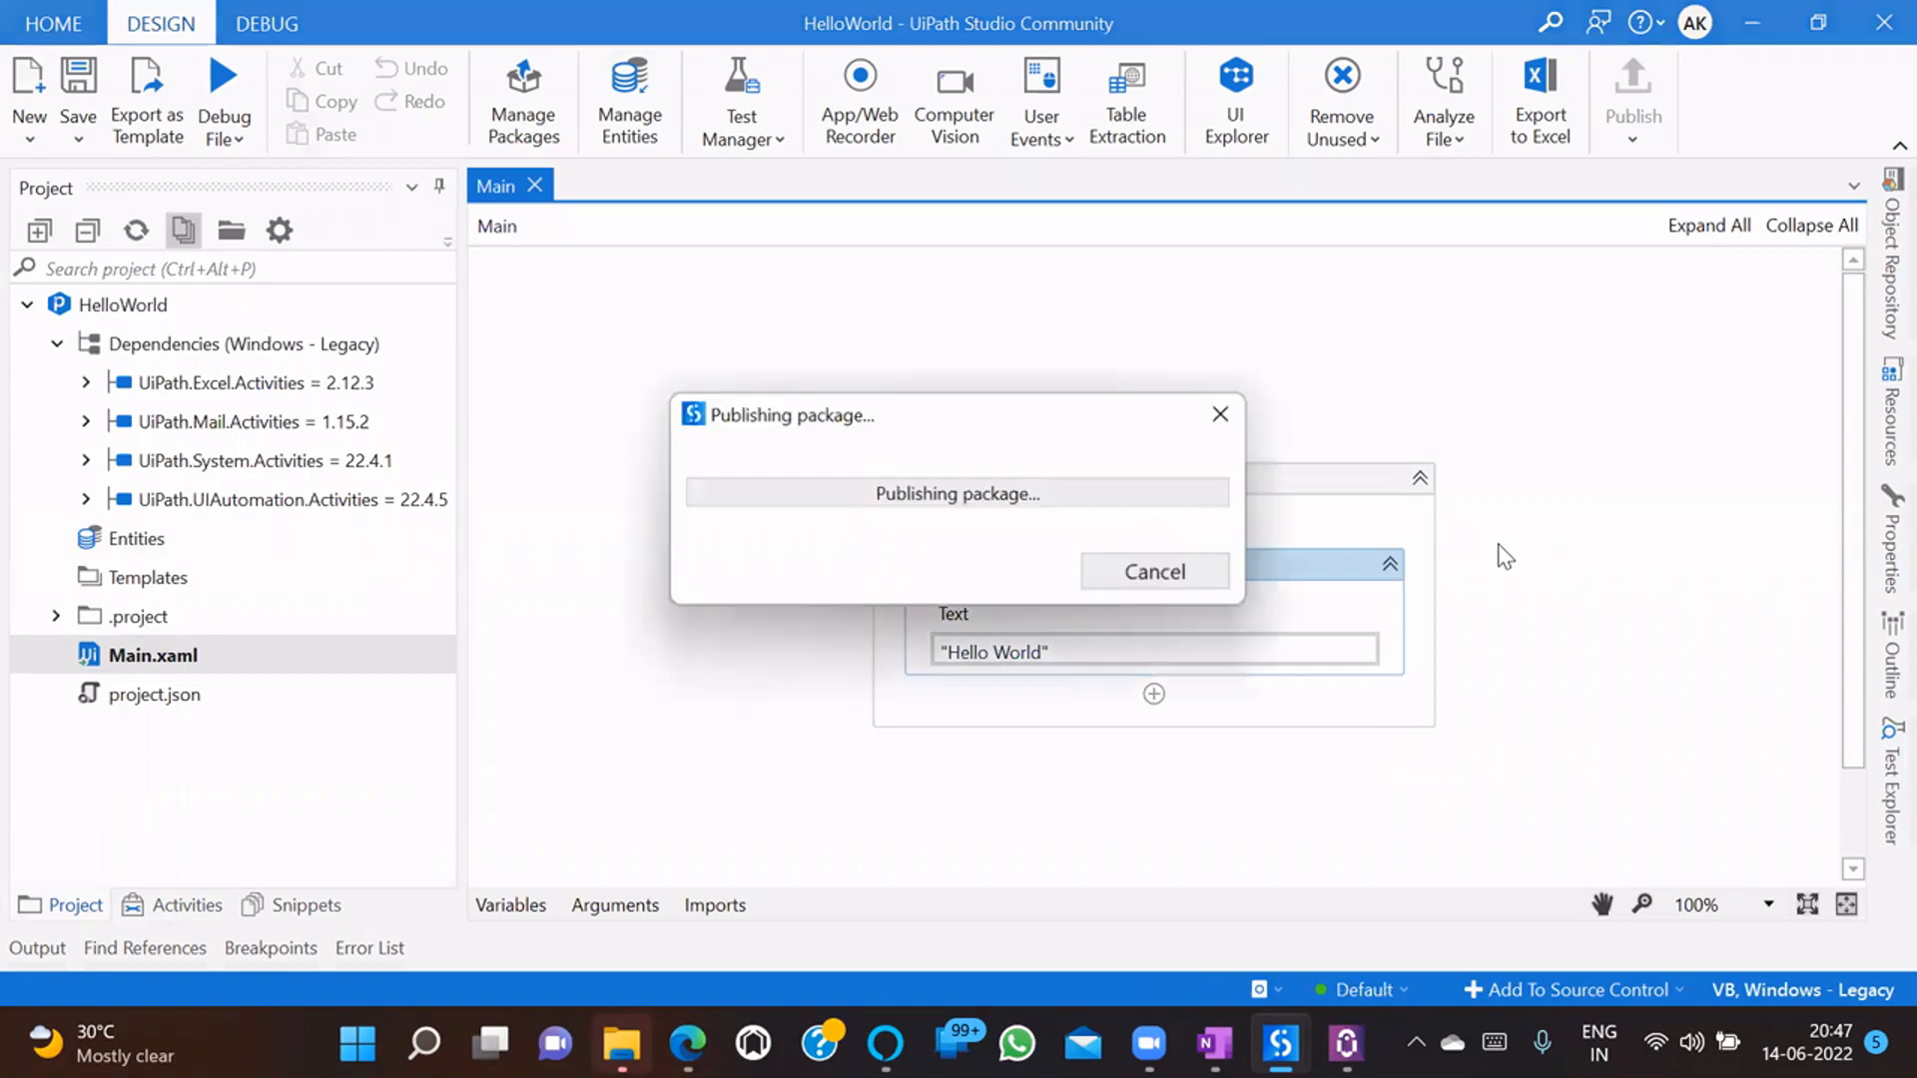
left_click(1178, 589)
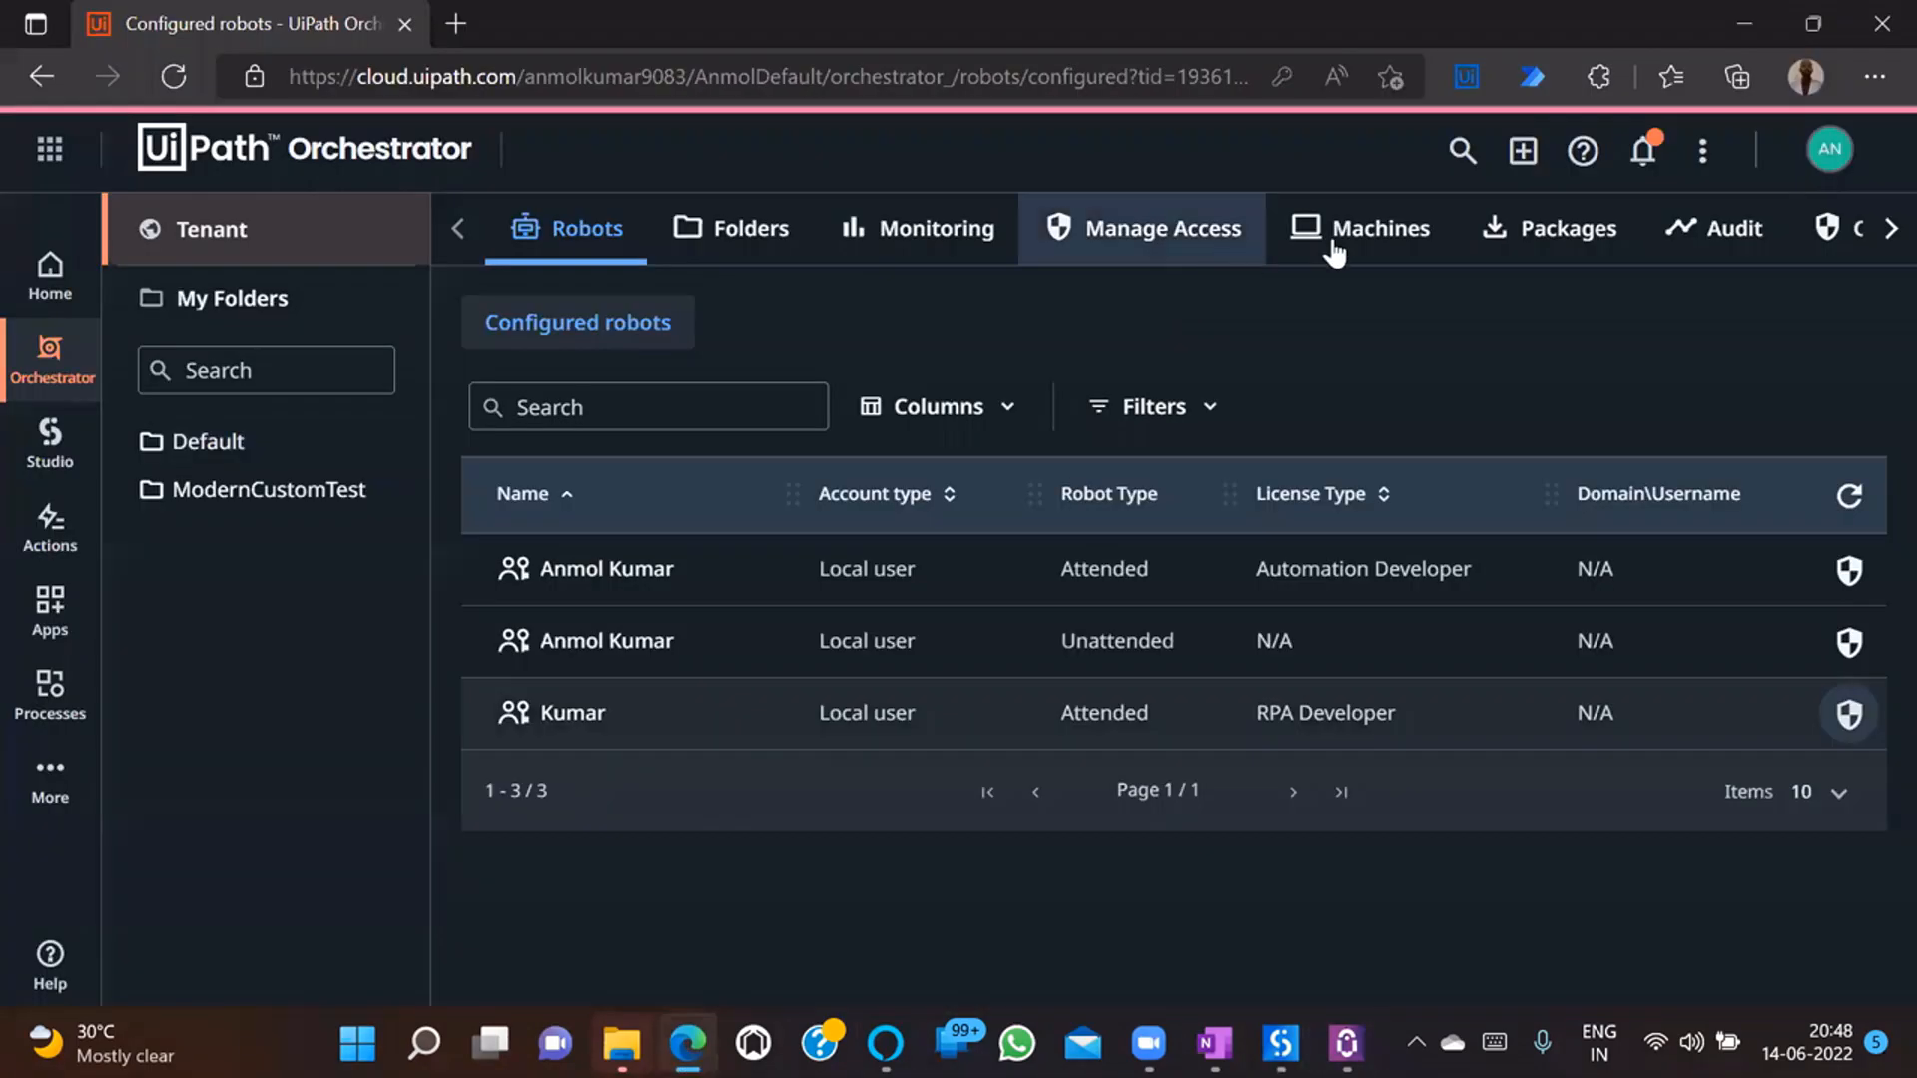
- Switch to Orchestrator in the browser and search the tenant's packages for "Hell"
left_click(1512, 257)
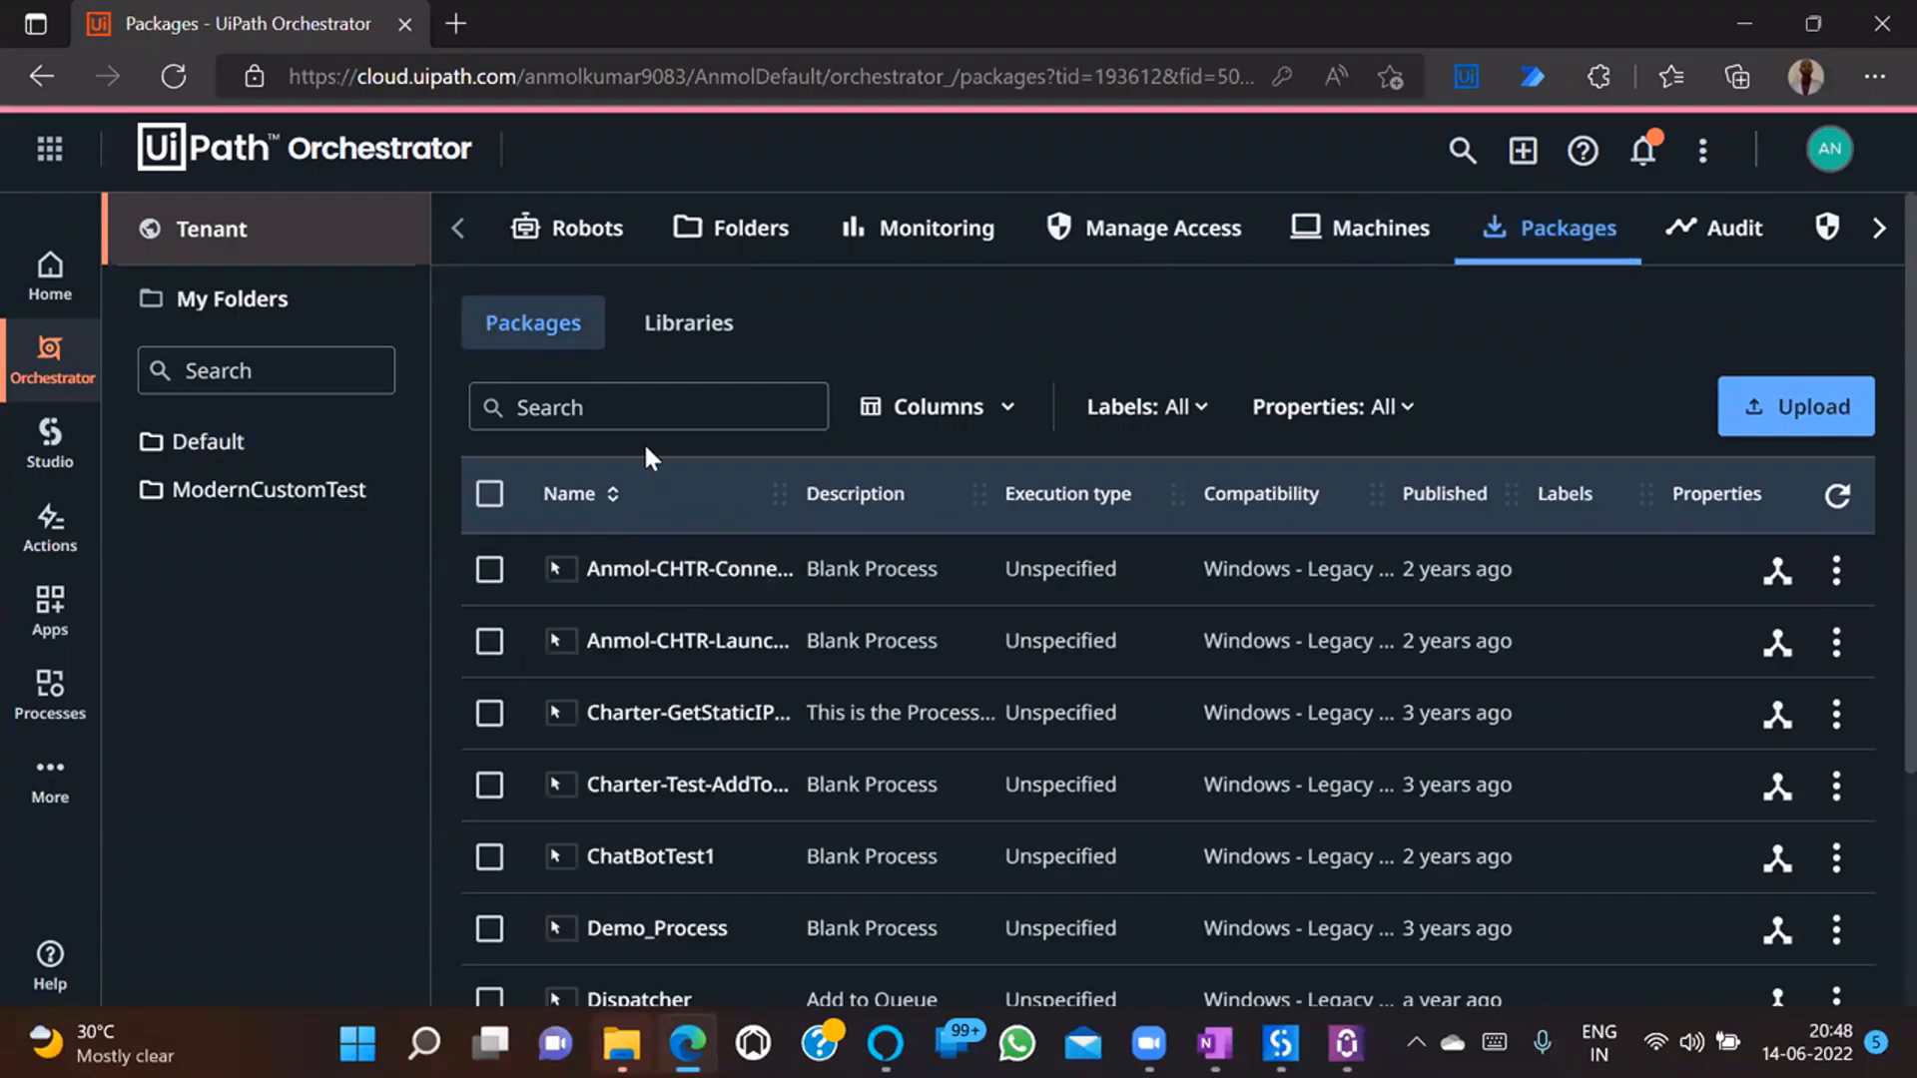
left_click(679, 402)
type("Hell")
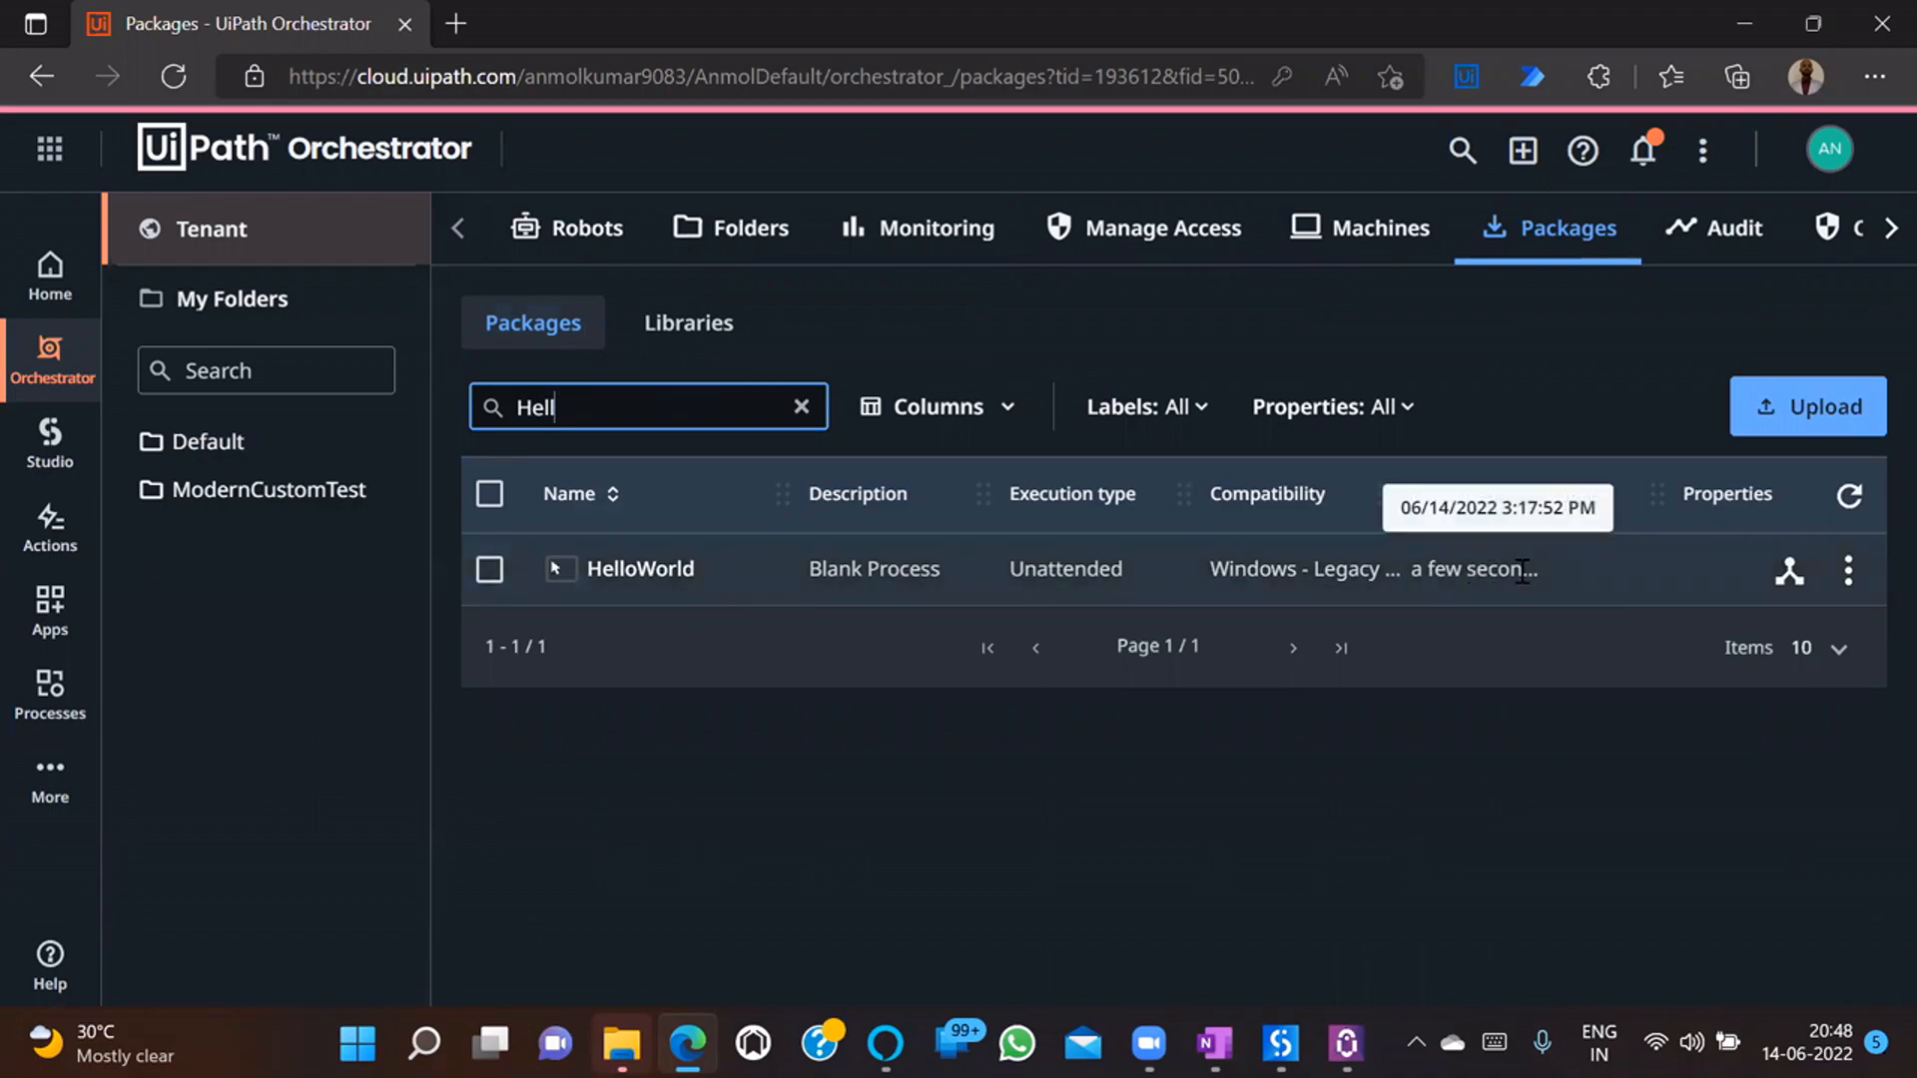
- Start adding an automation process in the Default folder and choose HelloWorld as its package source
left_click(269, 465)
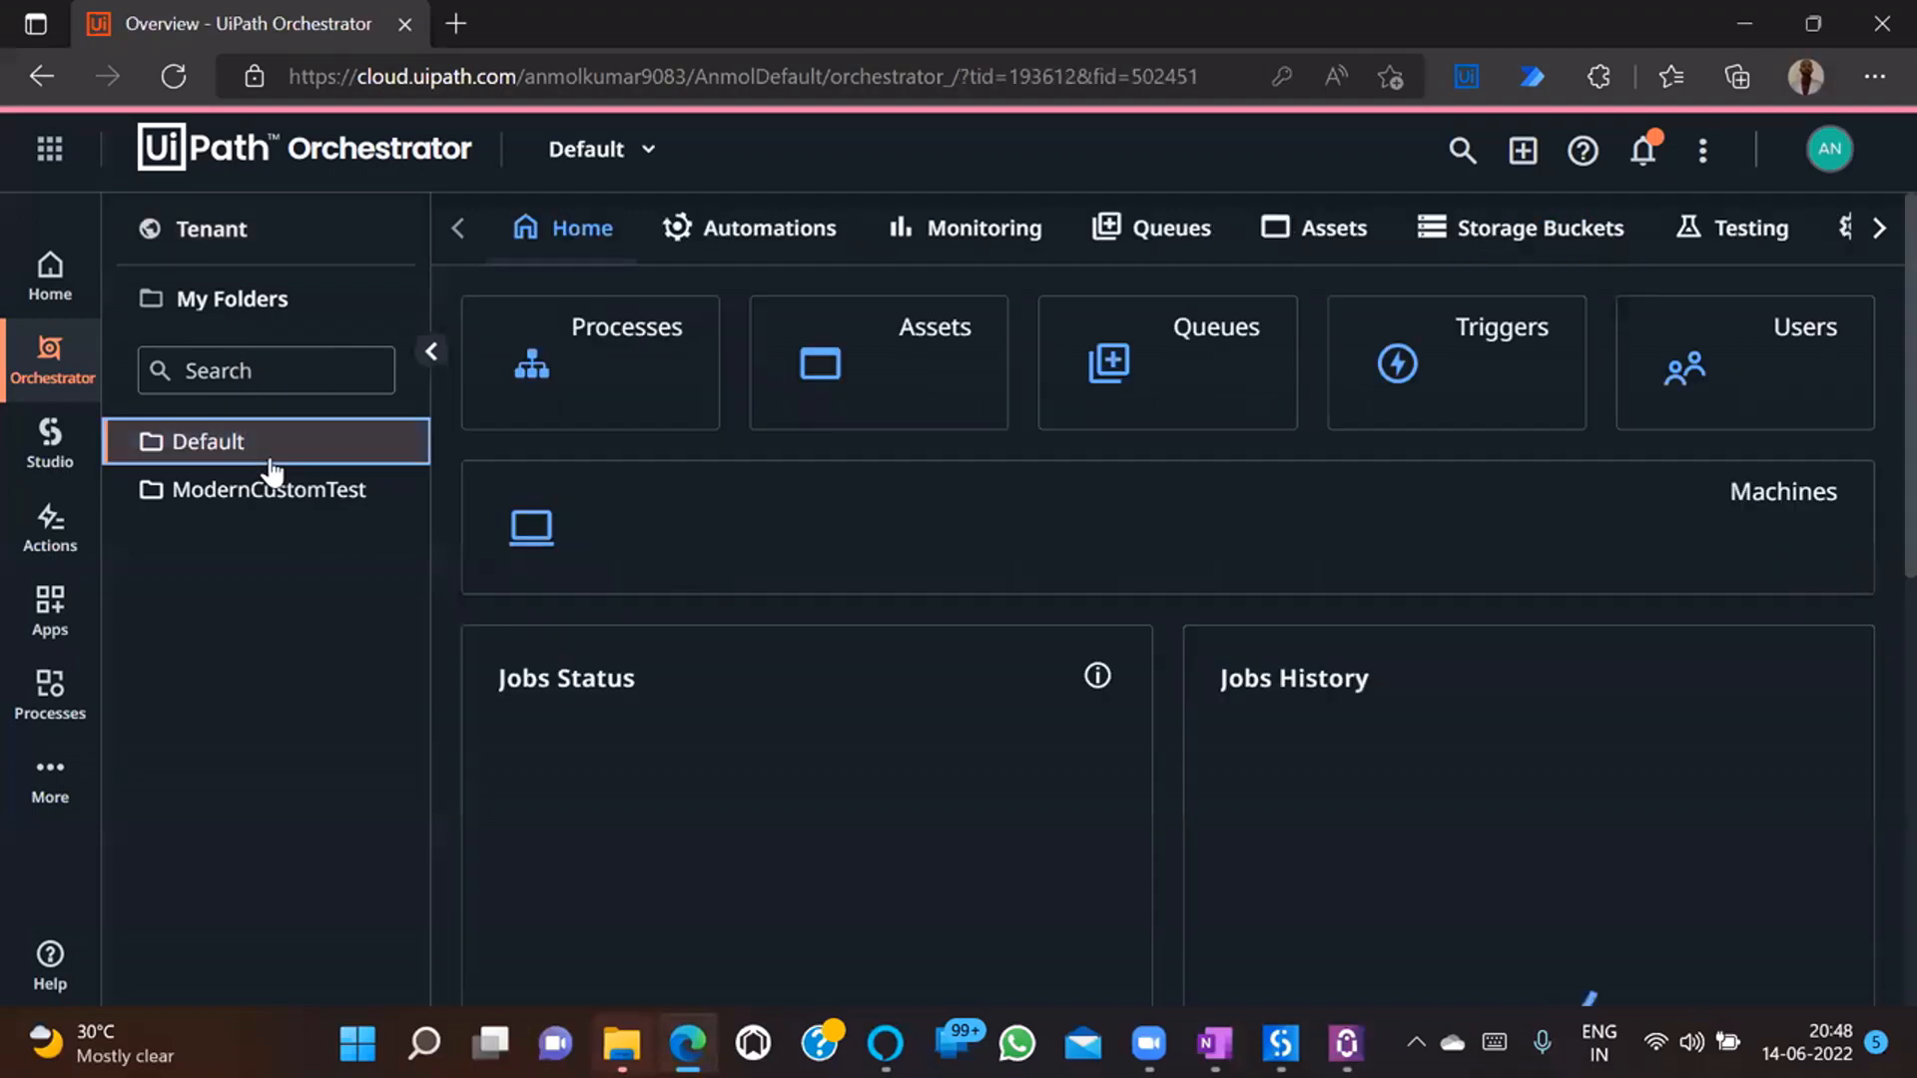
left_click(720, 248)
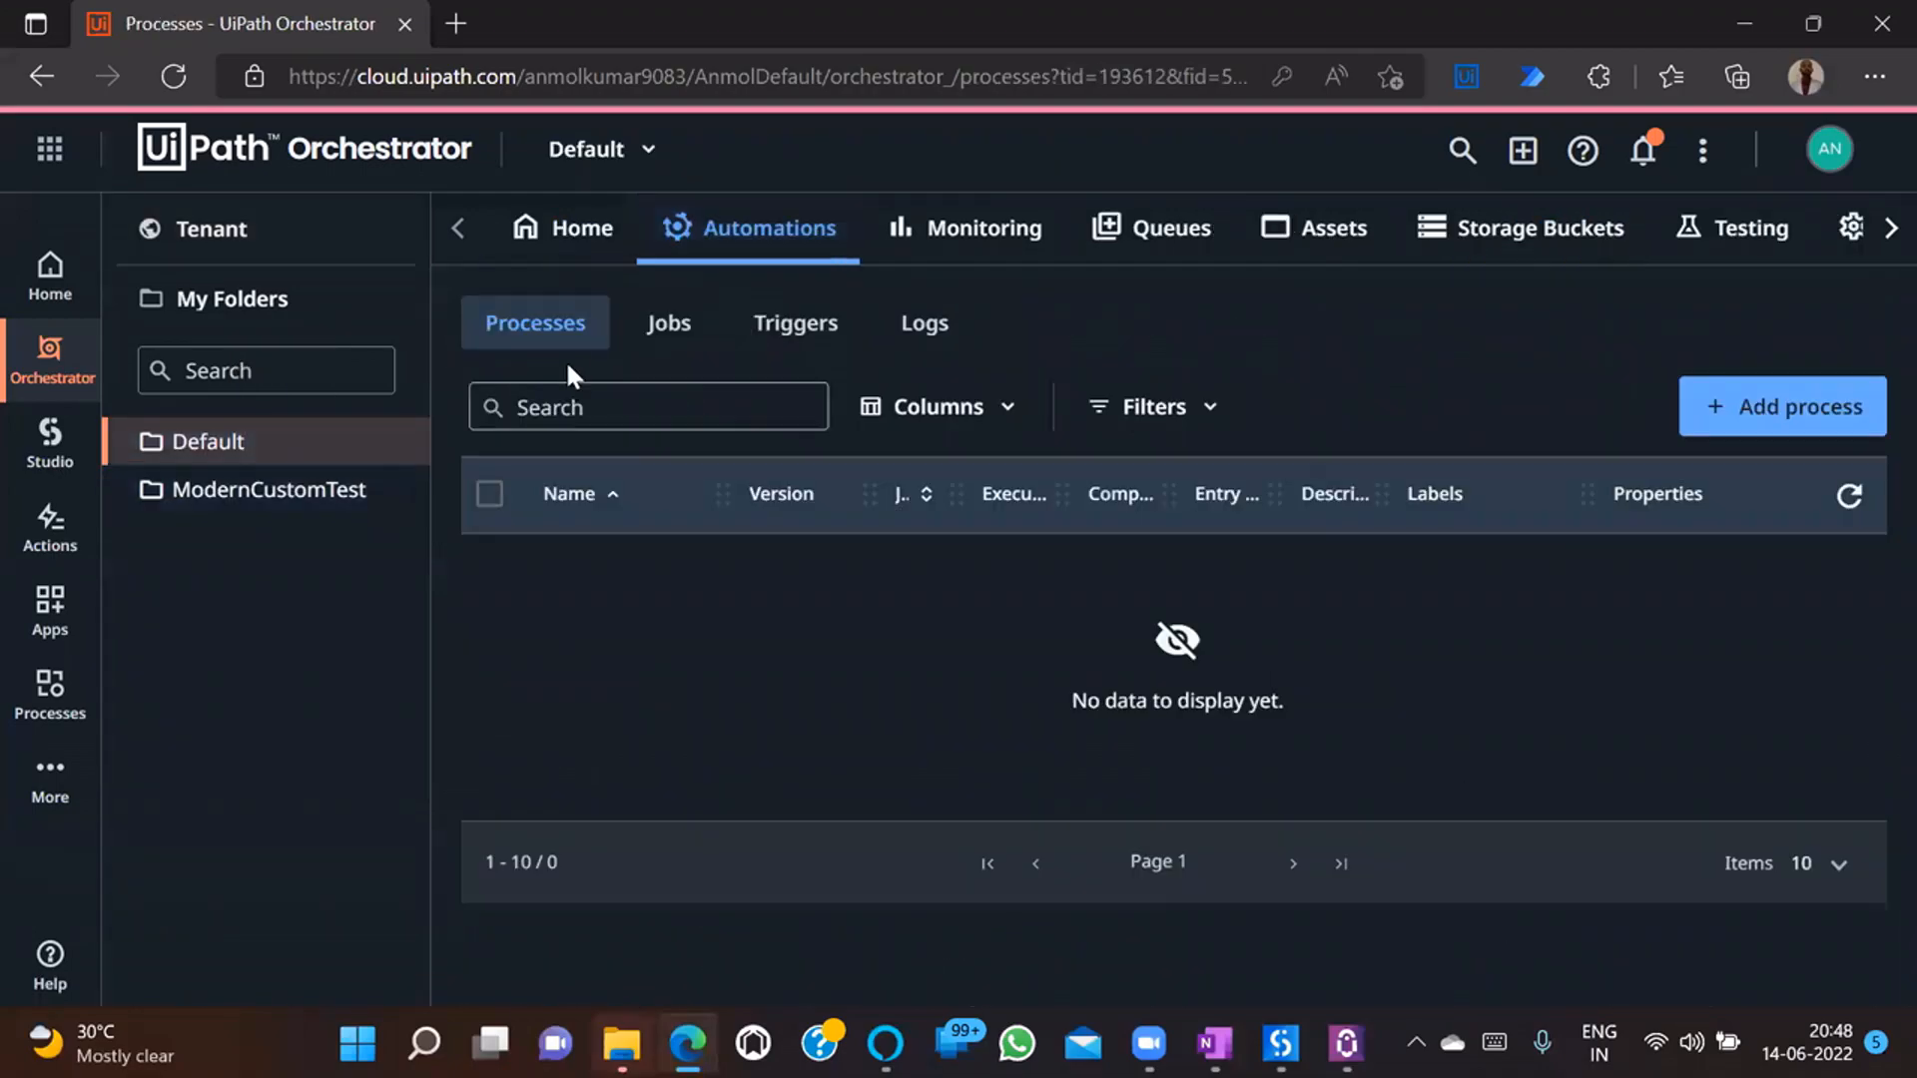
left_click(1784, 409)
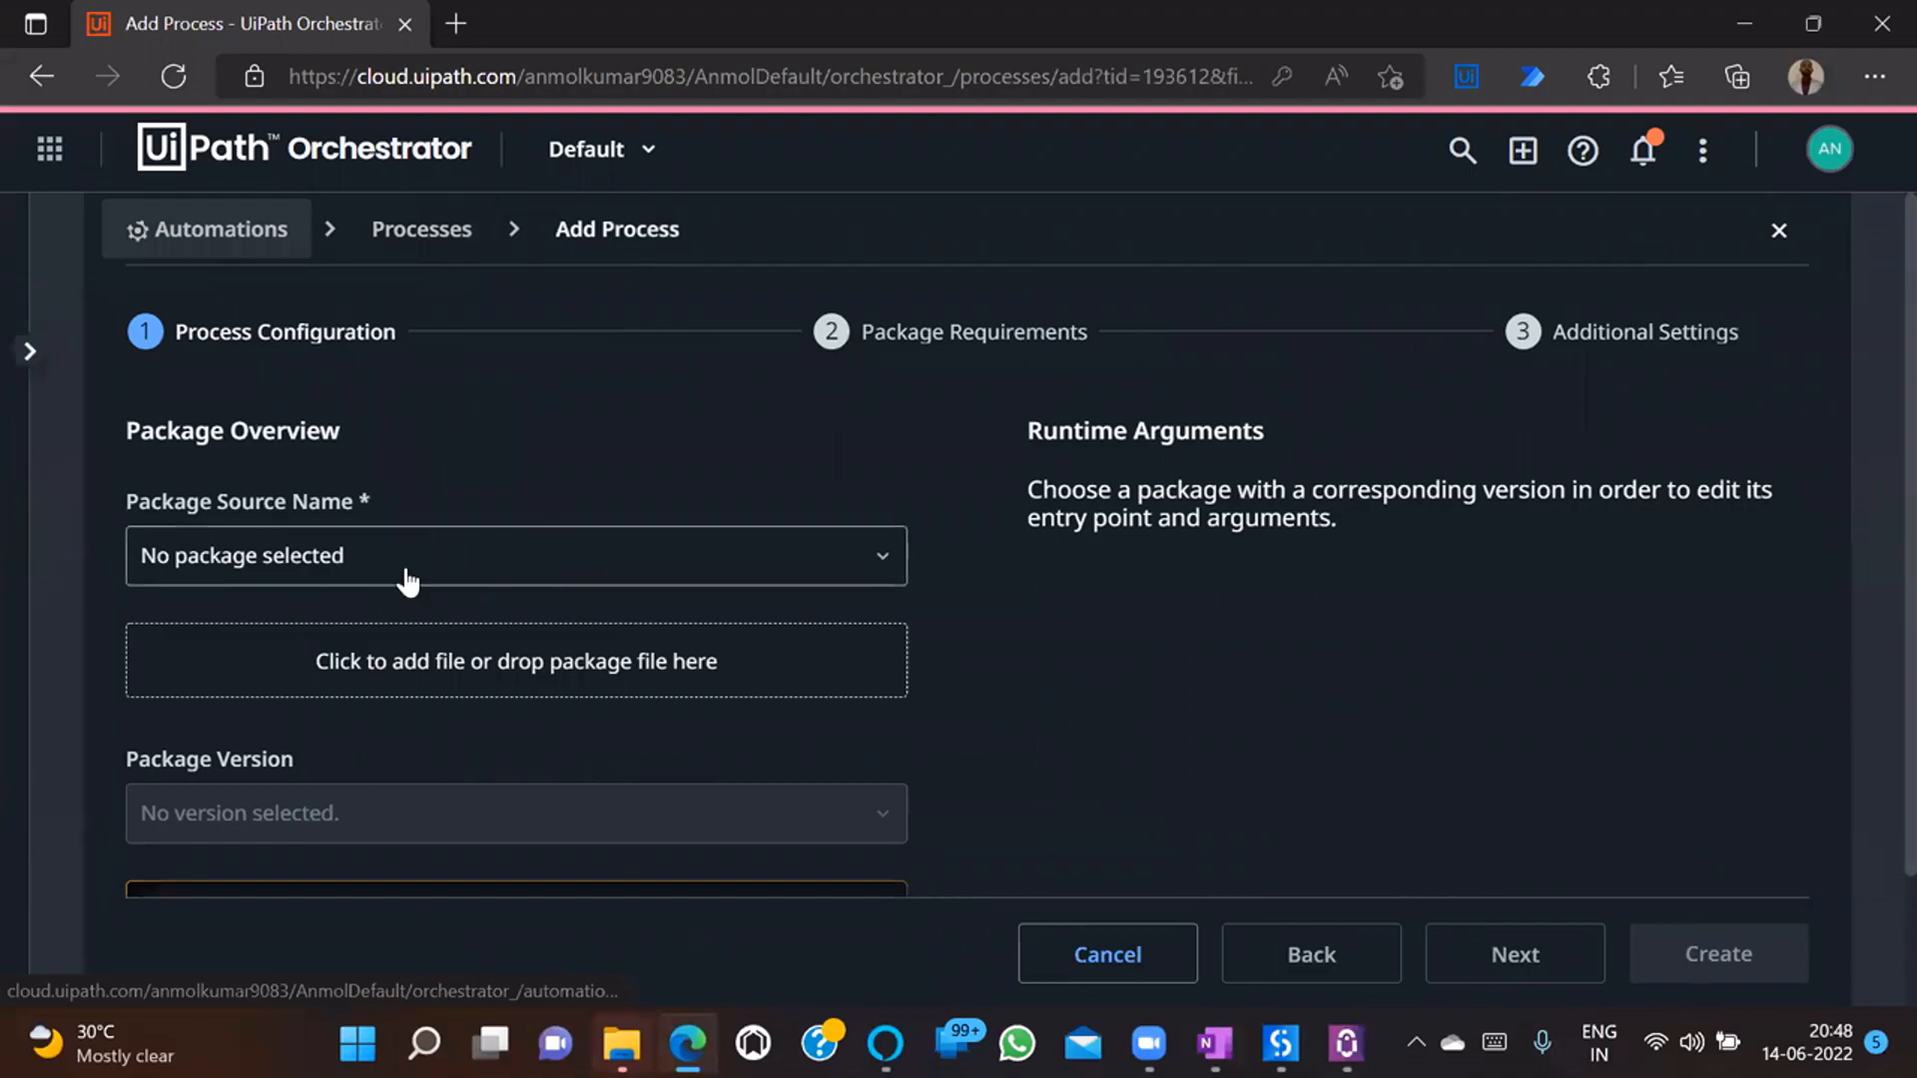
left_click(445, 559)
type("Hello")
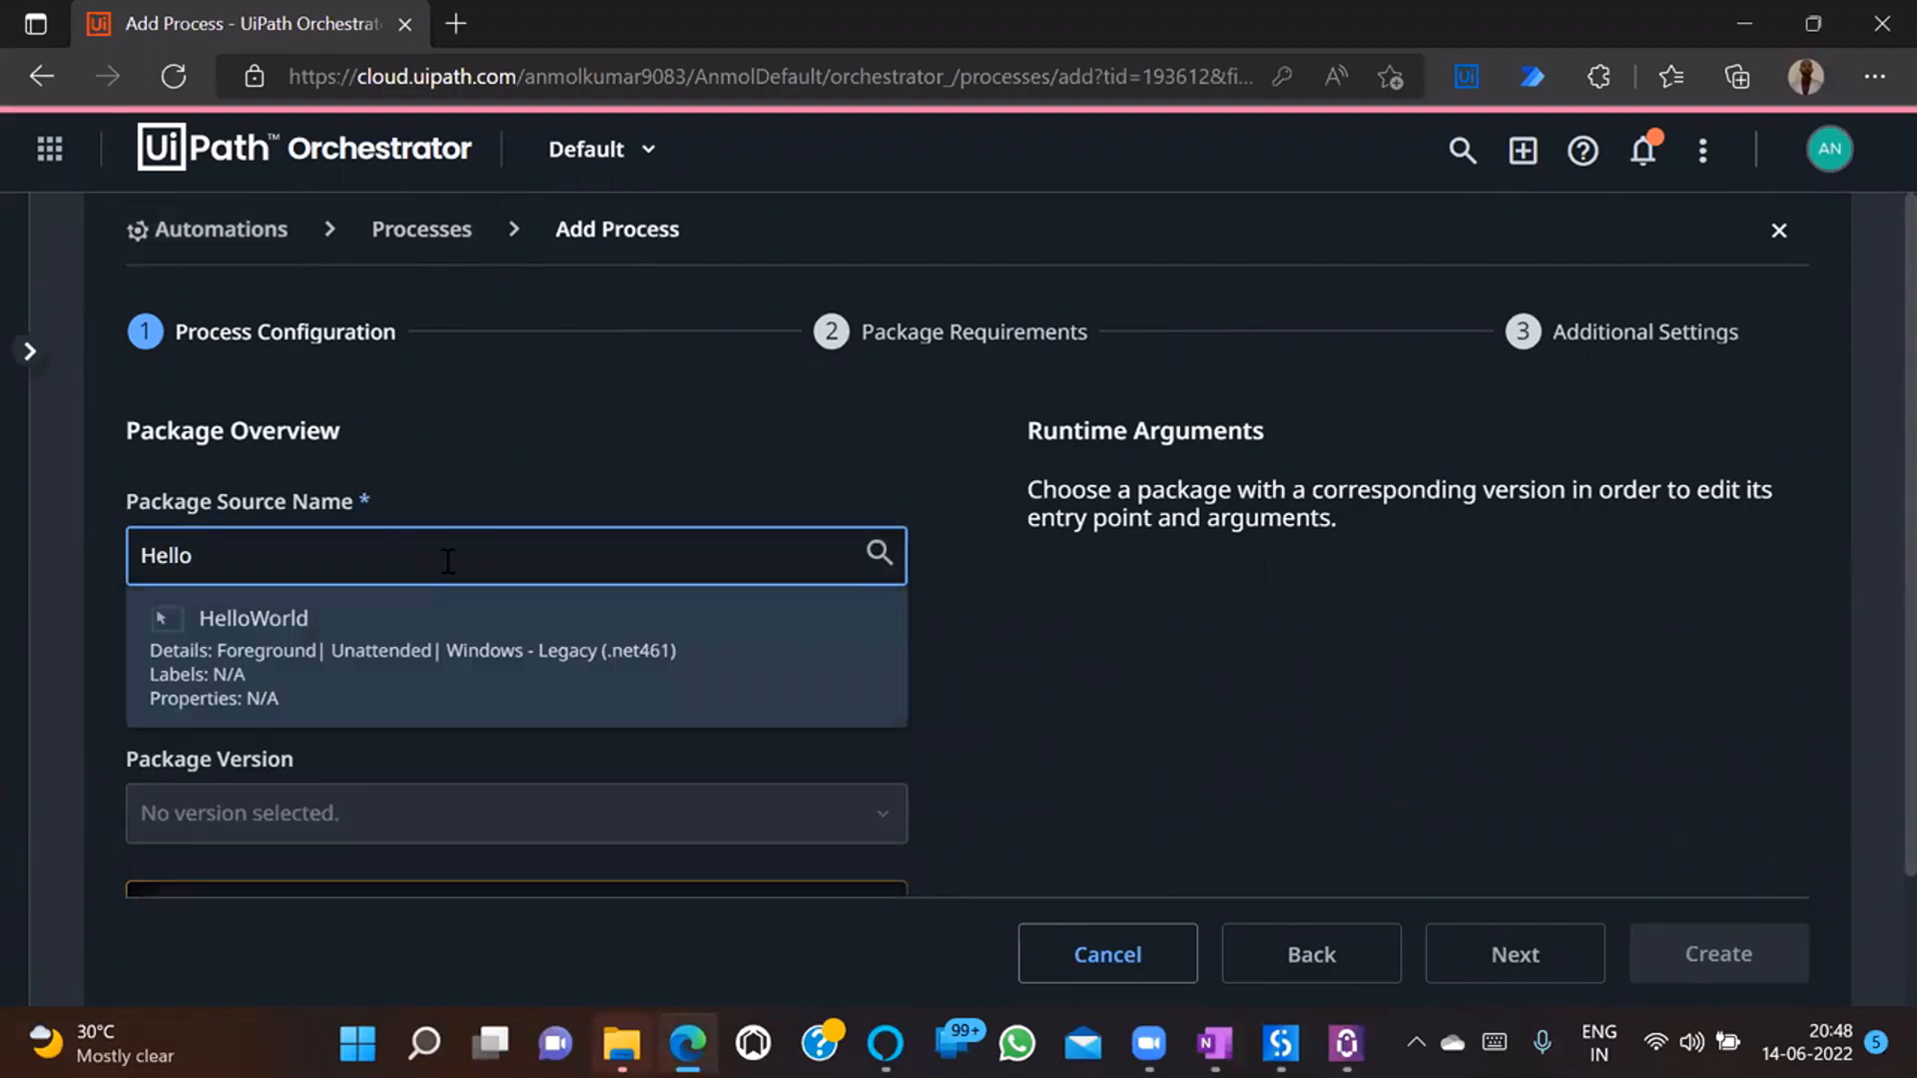
left_click(214, 650)
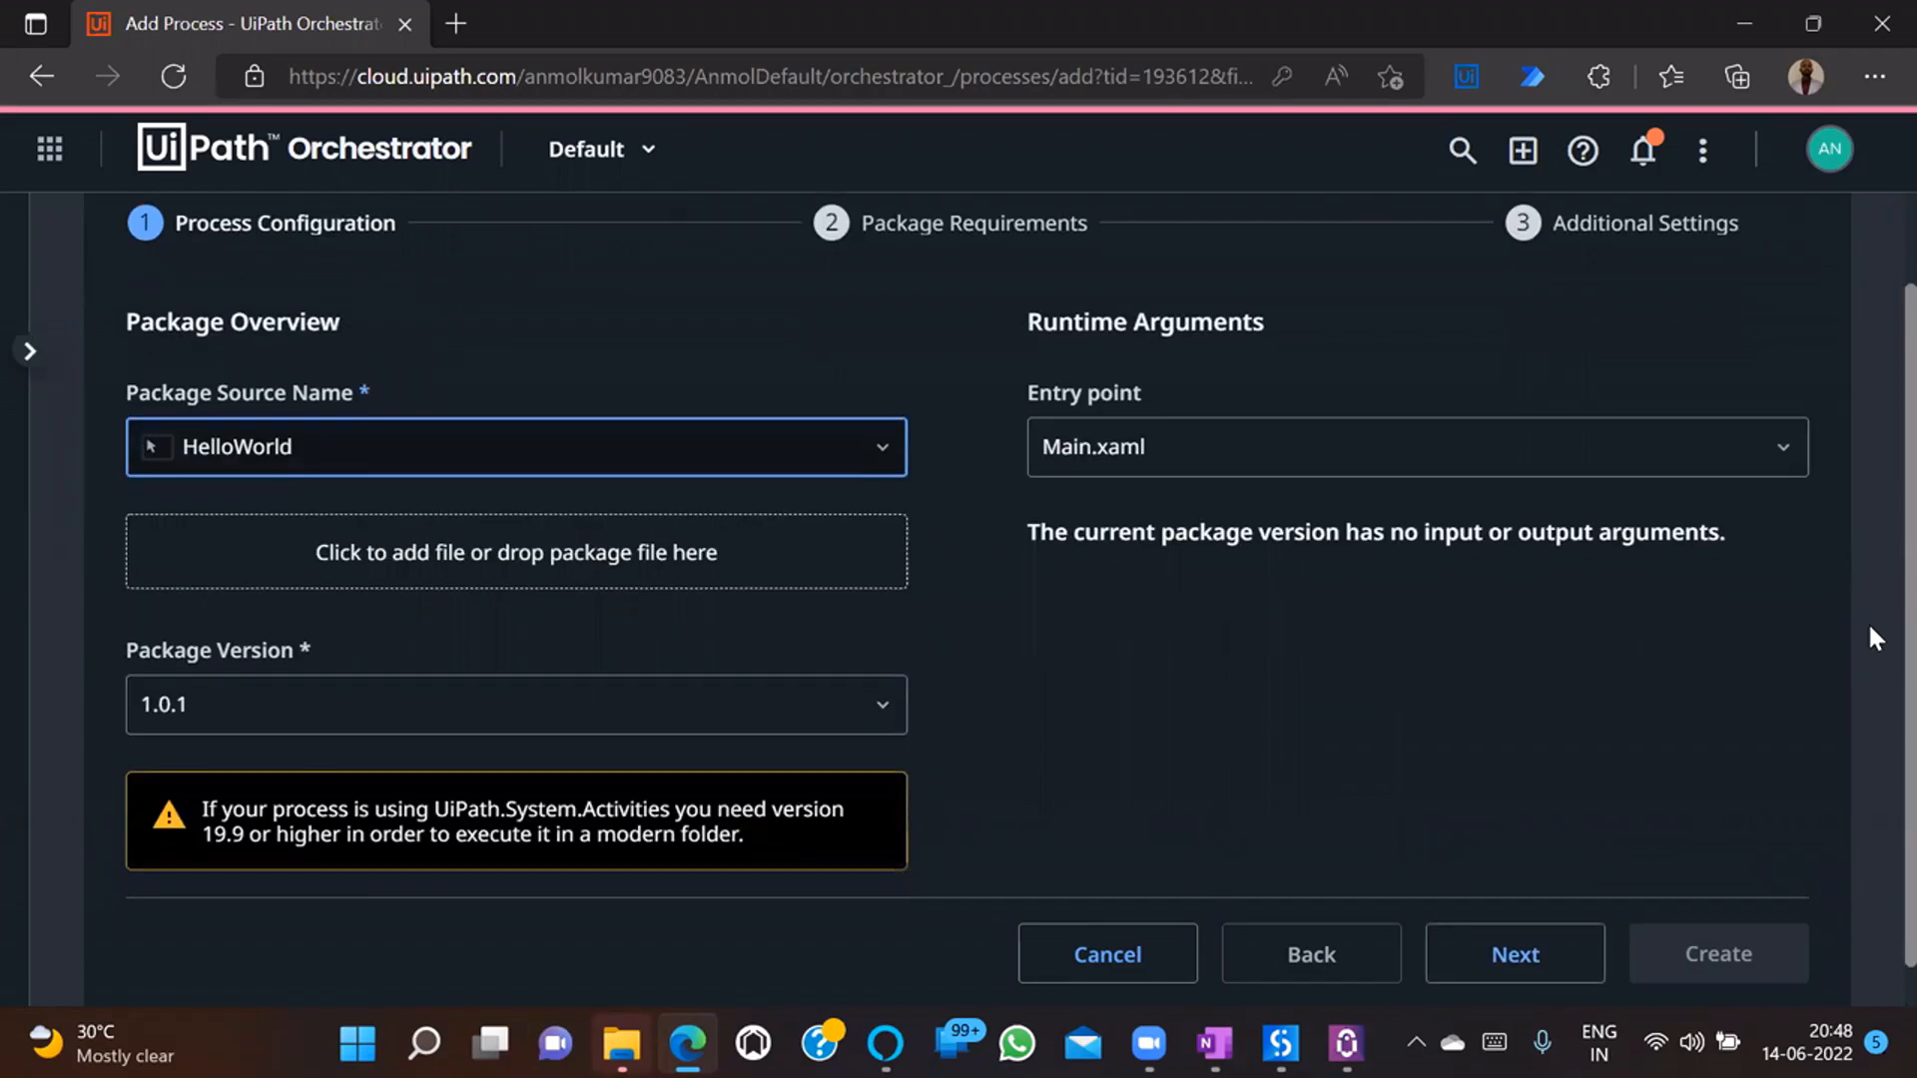
- Create the process from HelloWorld version 1.0.1 with the default requirements and additional settings, and close the success page
scroll(1870, 639, "down", 2)
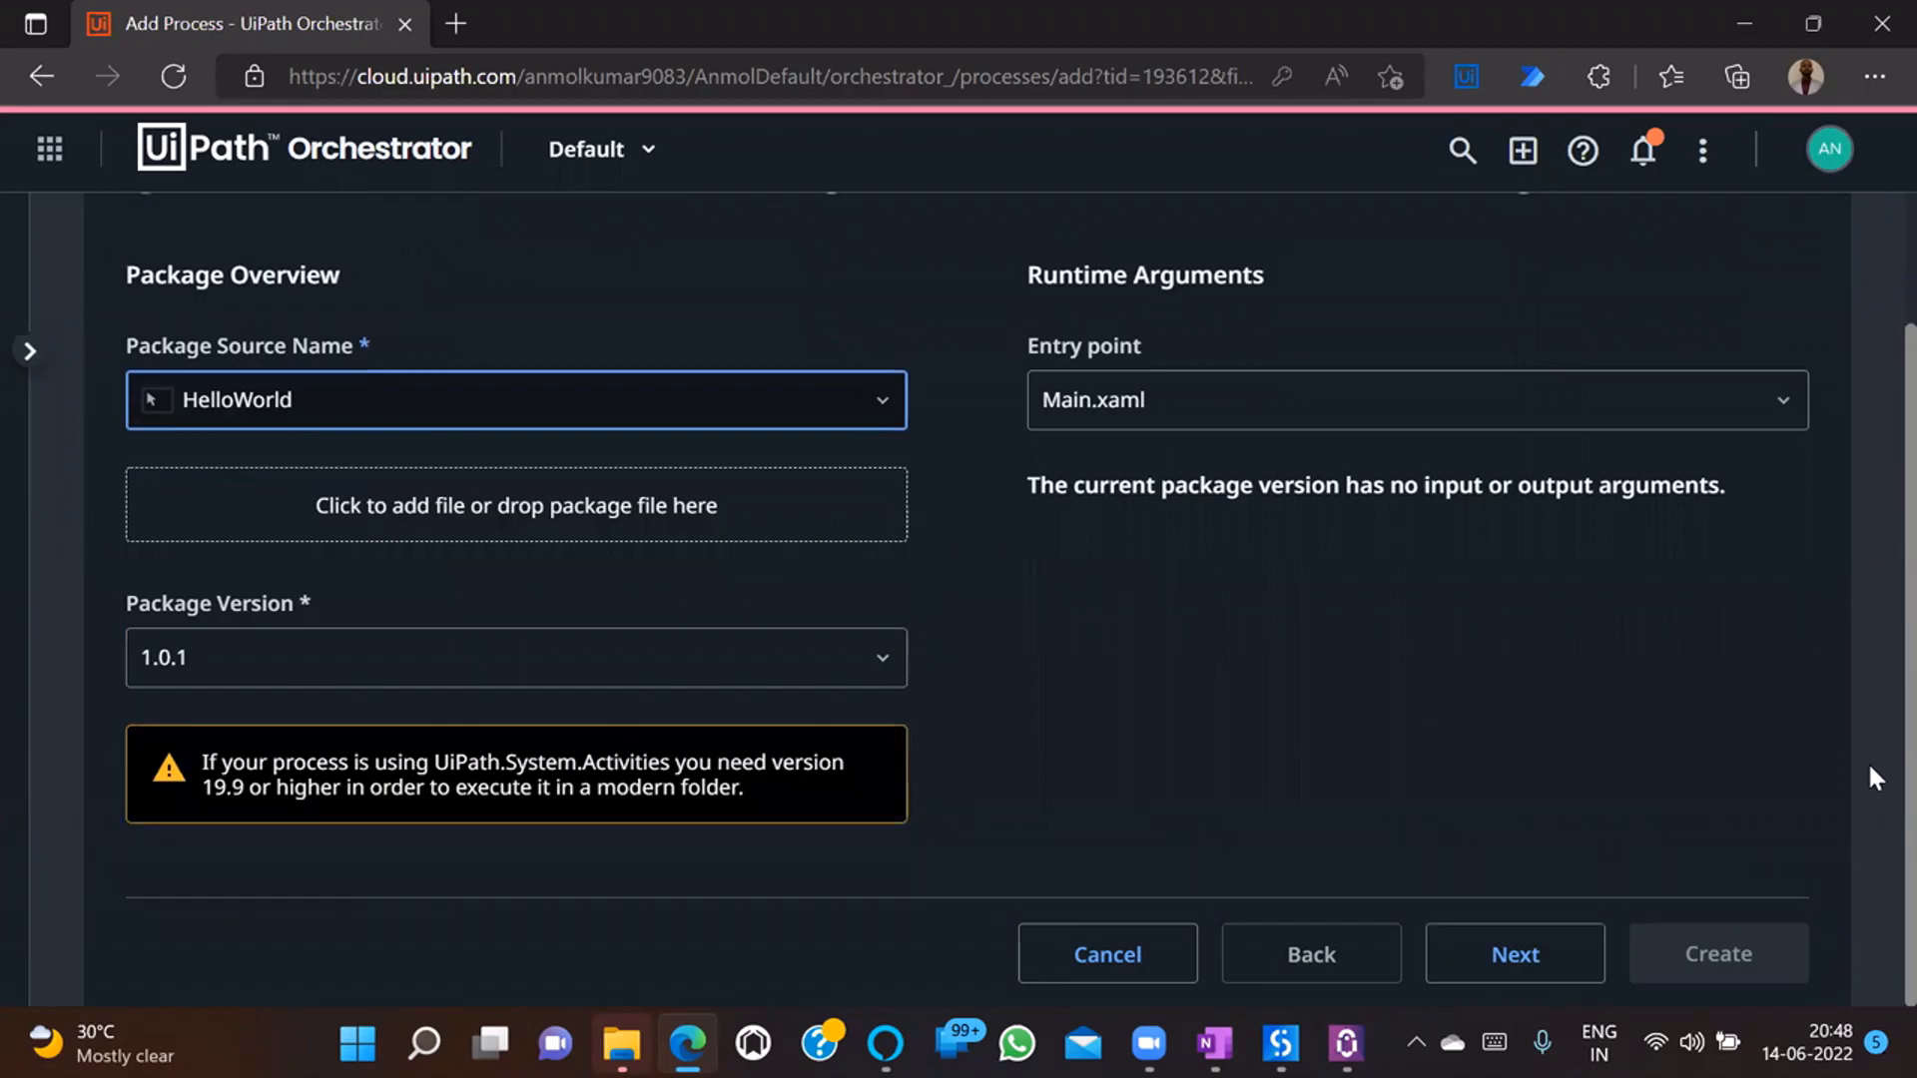
left_click(1539, 957)
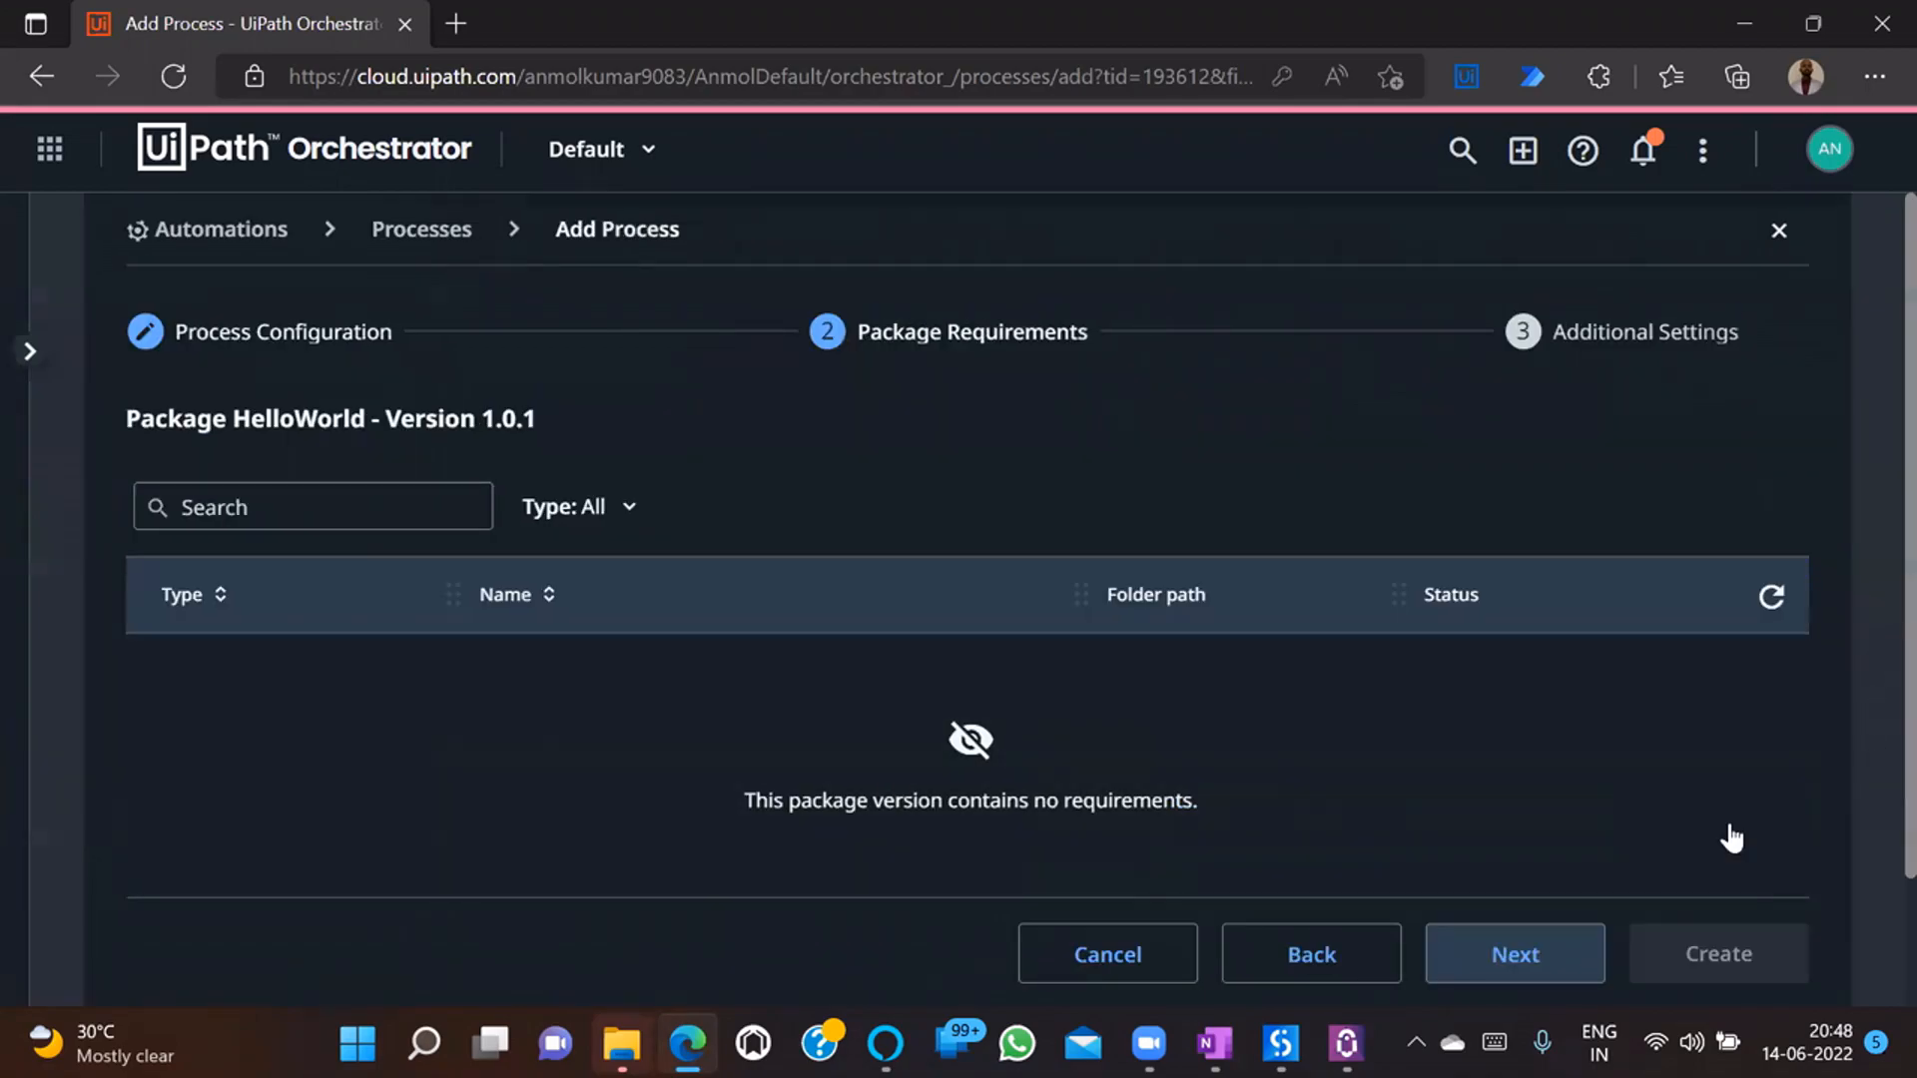
scroll(1870, 749, "down", 2)
left_click(1519, 960)
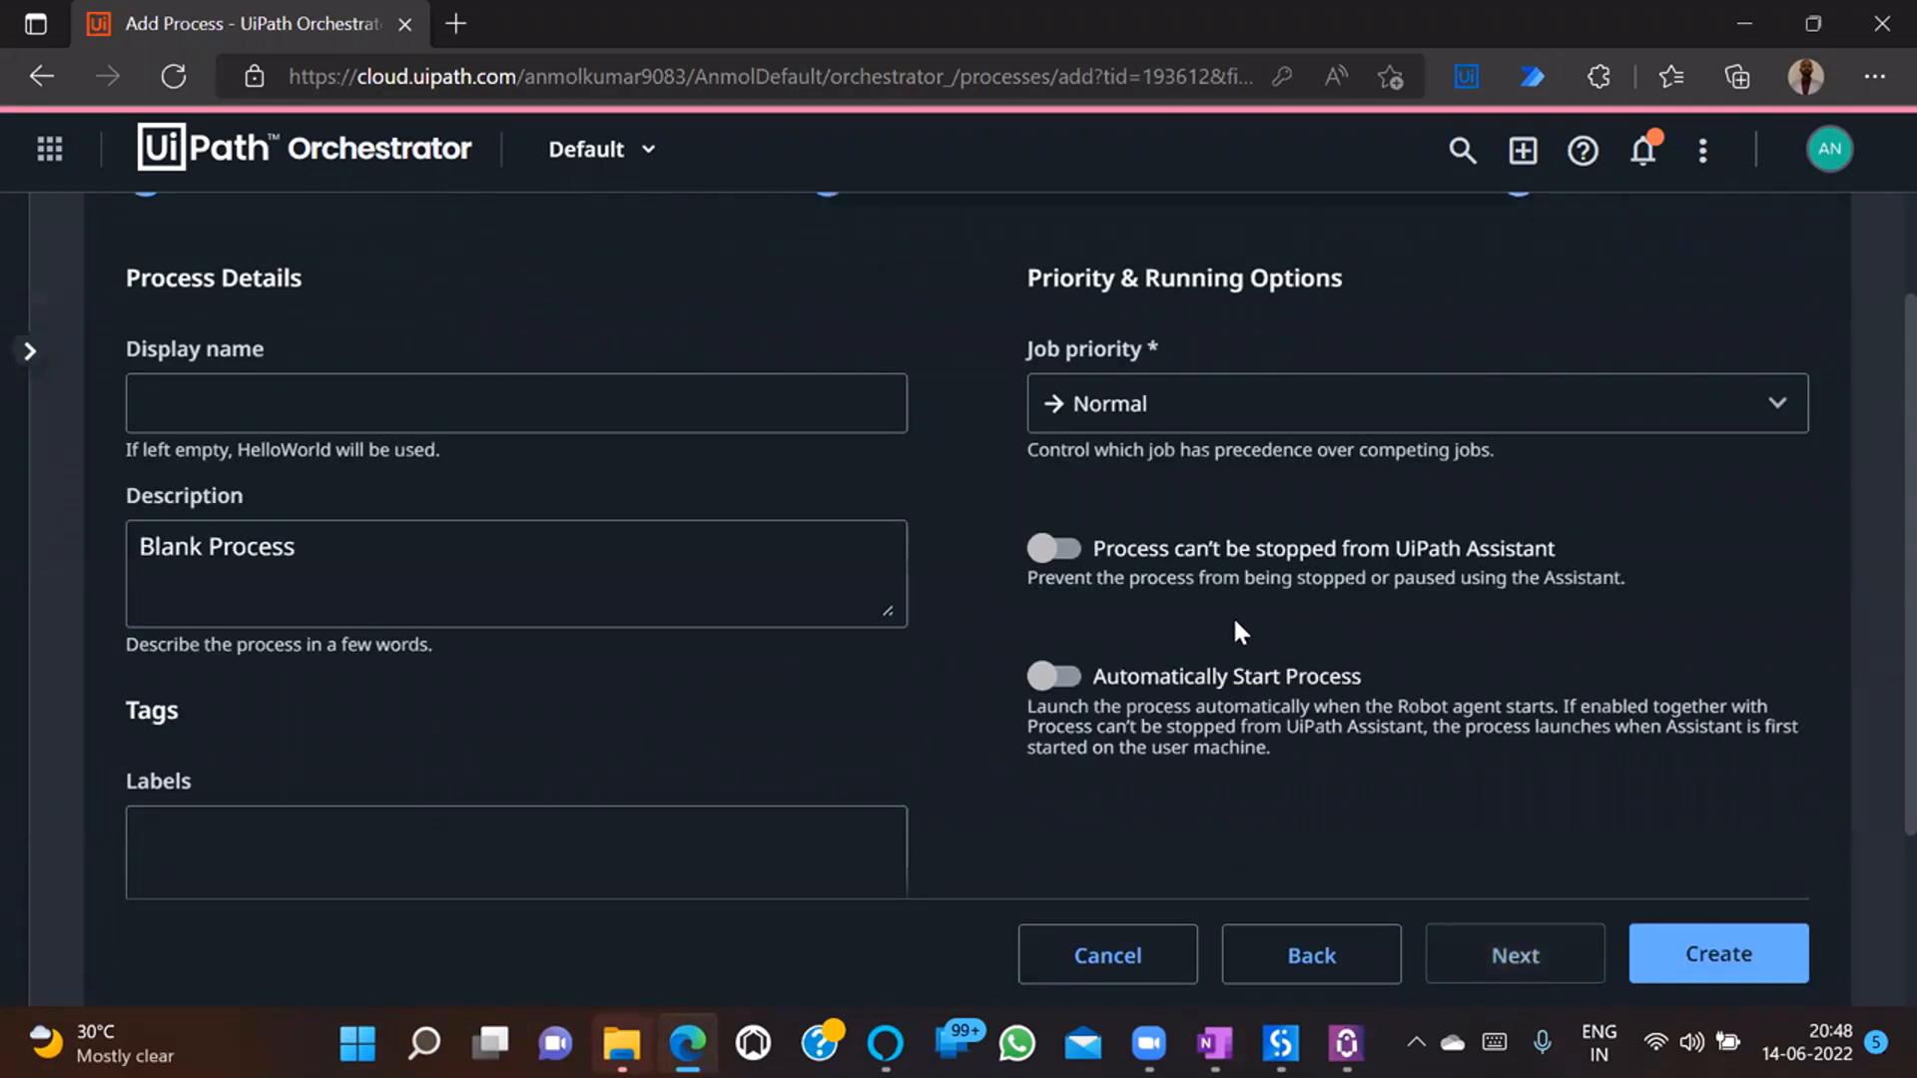
scroll(1867, 483, "down", 3)
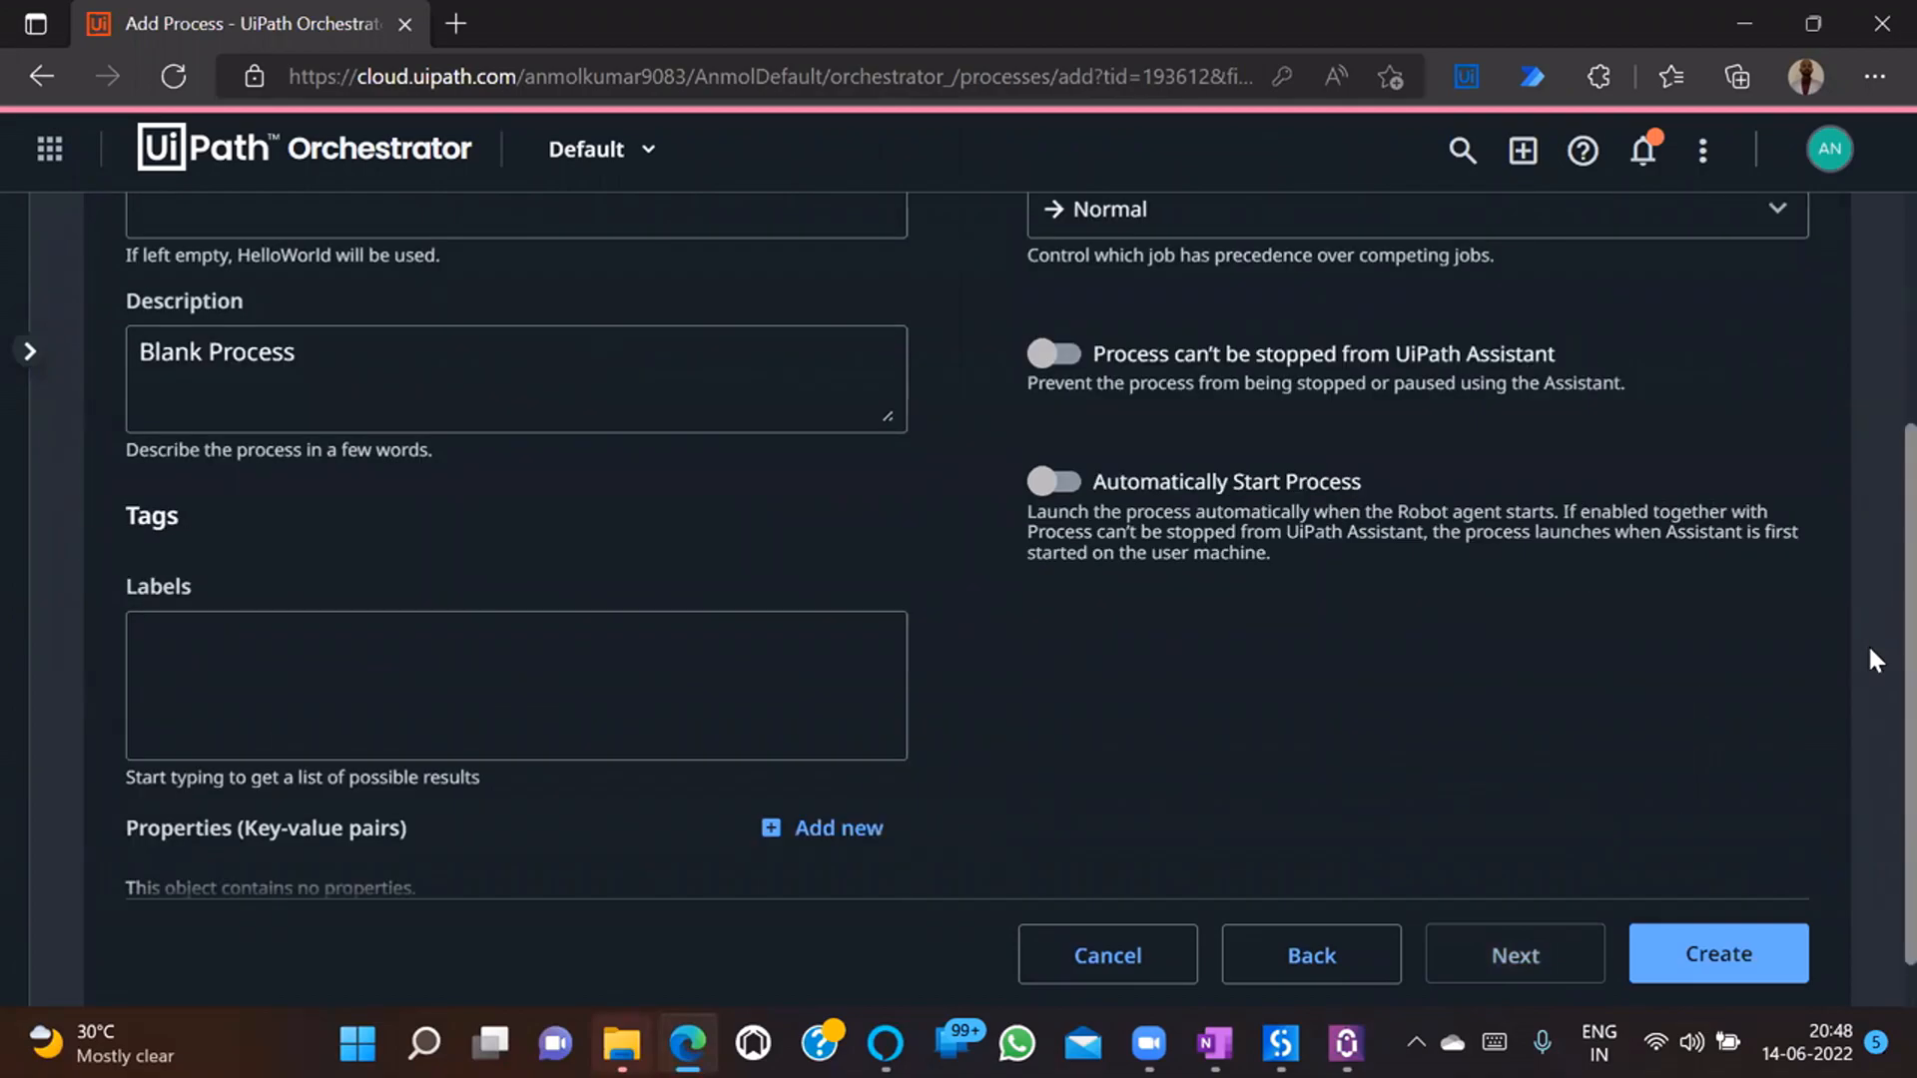
left_click(1712, 954)
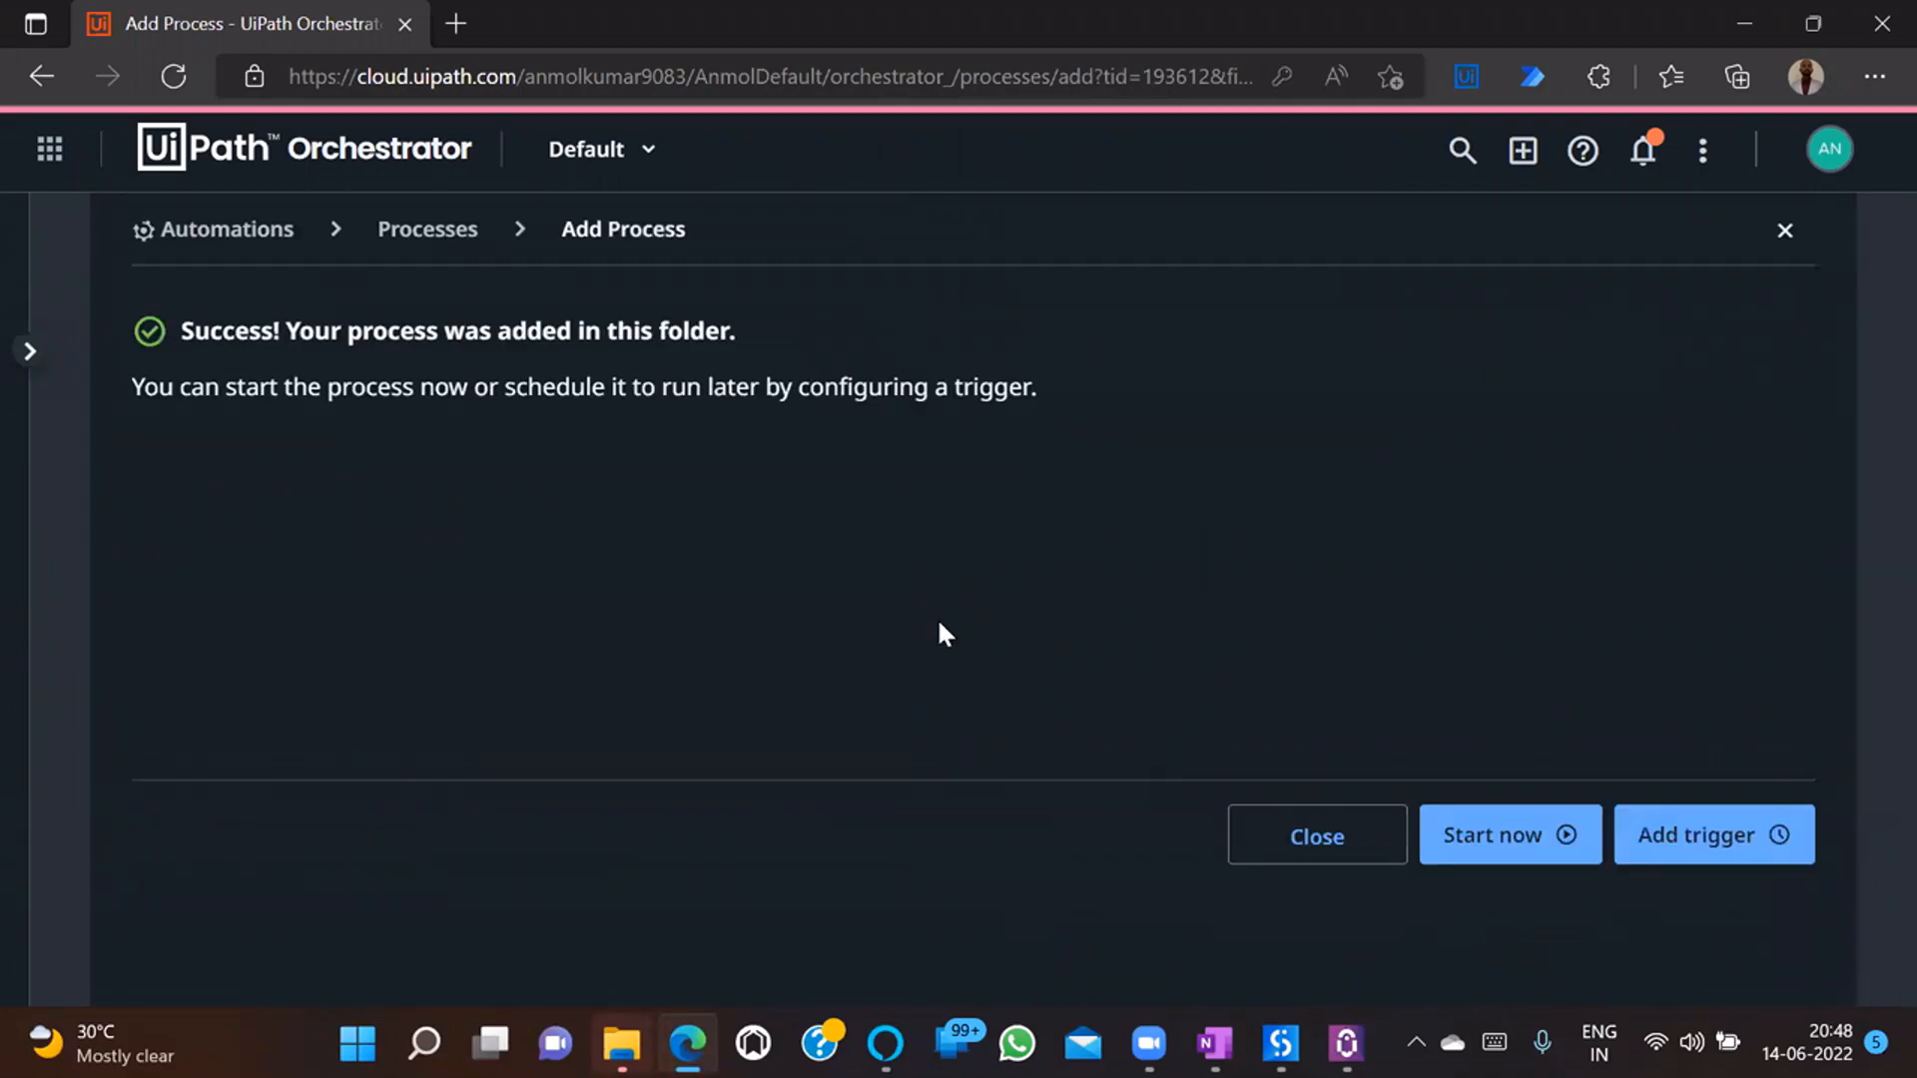
left_click(1320, 869)
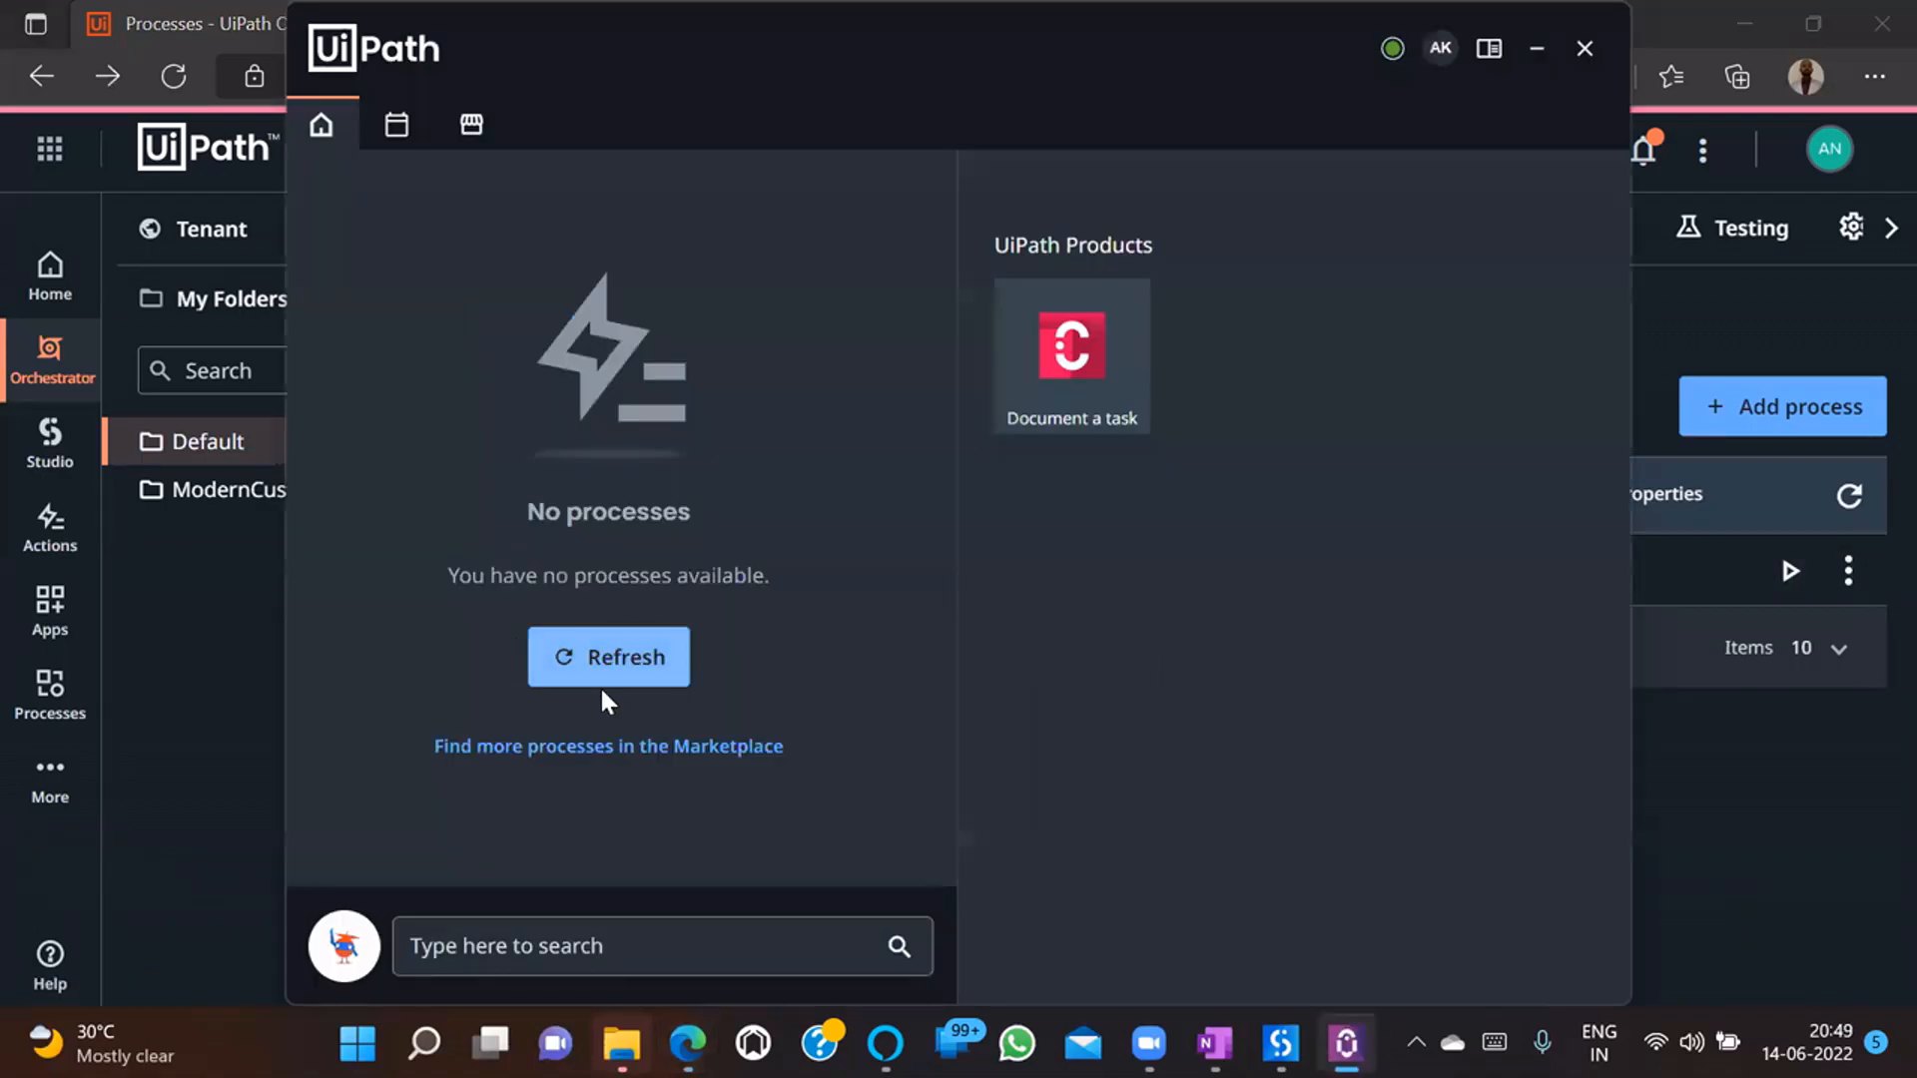
- In UiPath Assistant, refresh the process list and install HelloWorld, and minimise the browser and Studio windows behind it
left_click(601, 684)
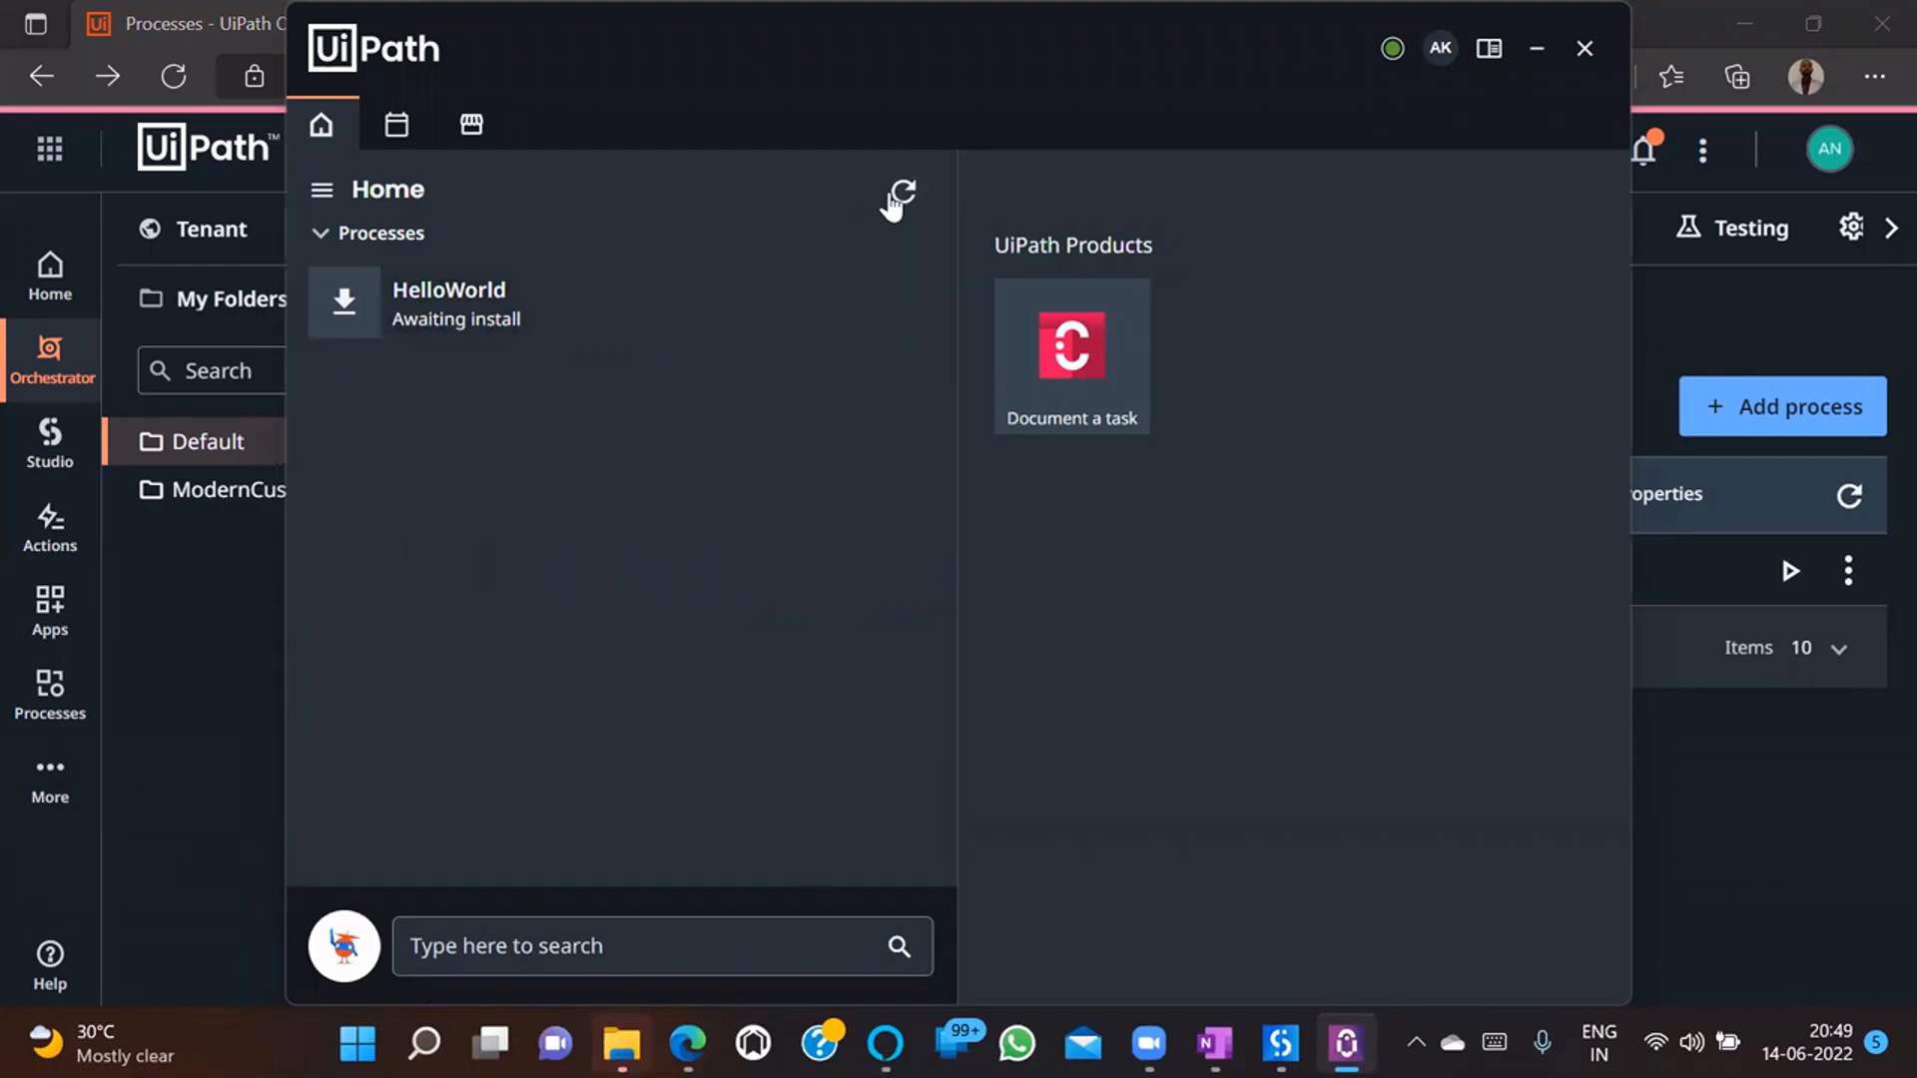
left_click(343, 302)
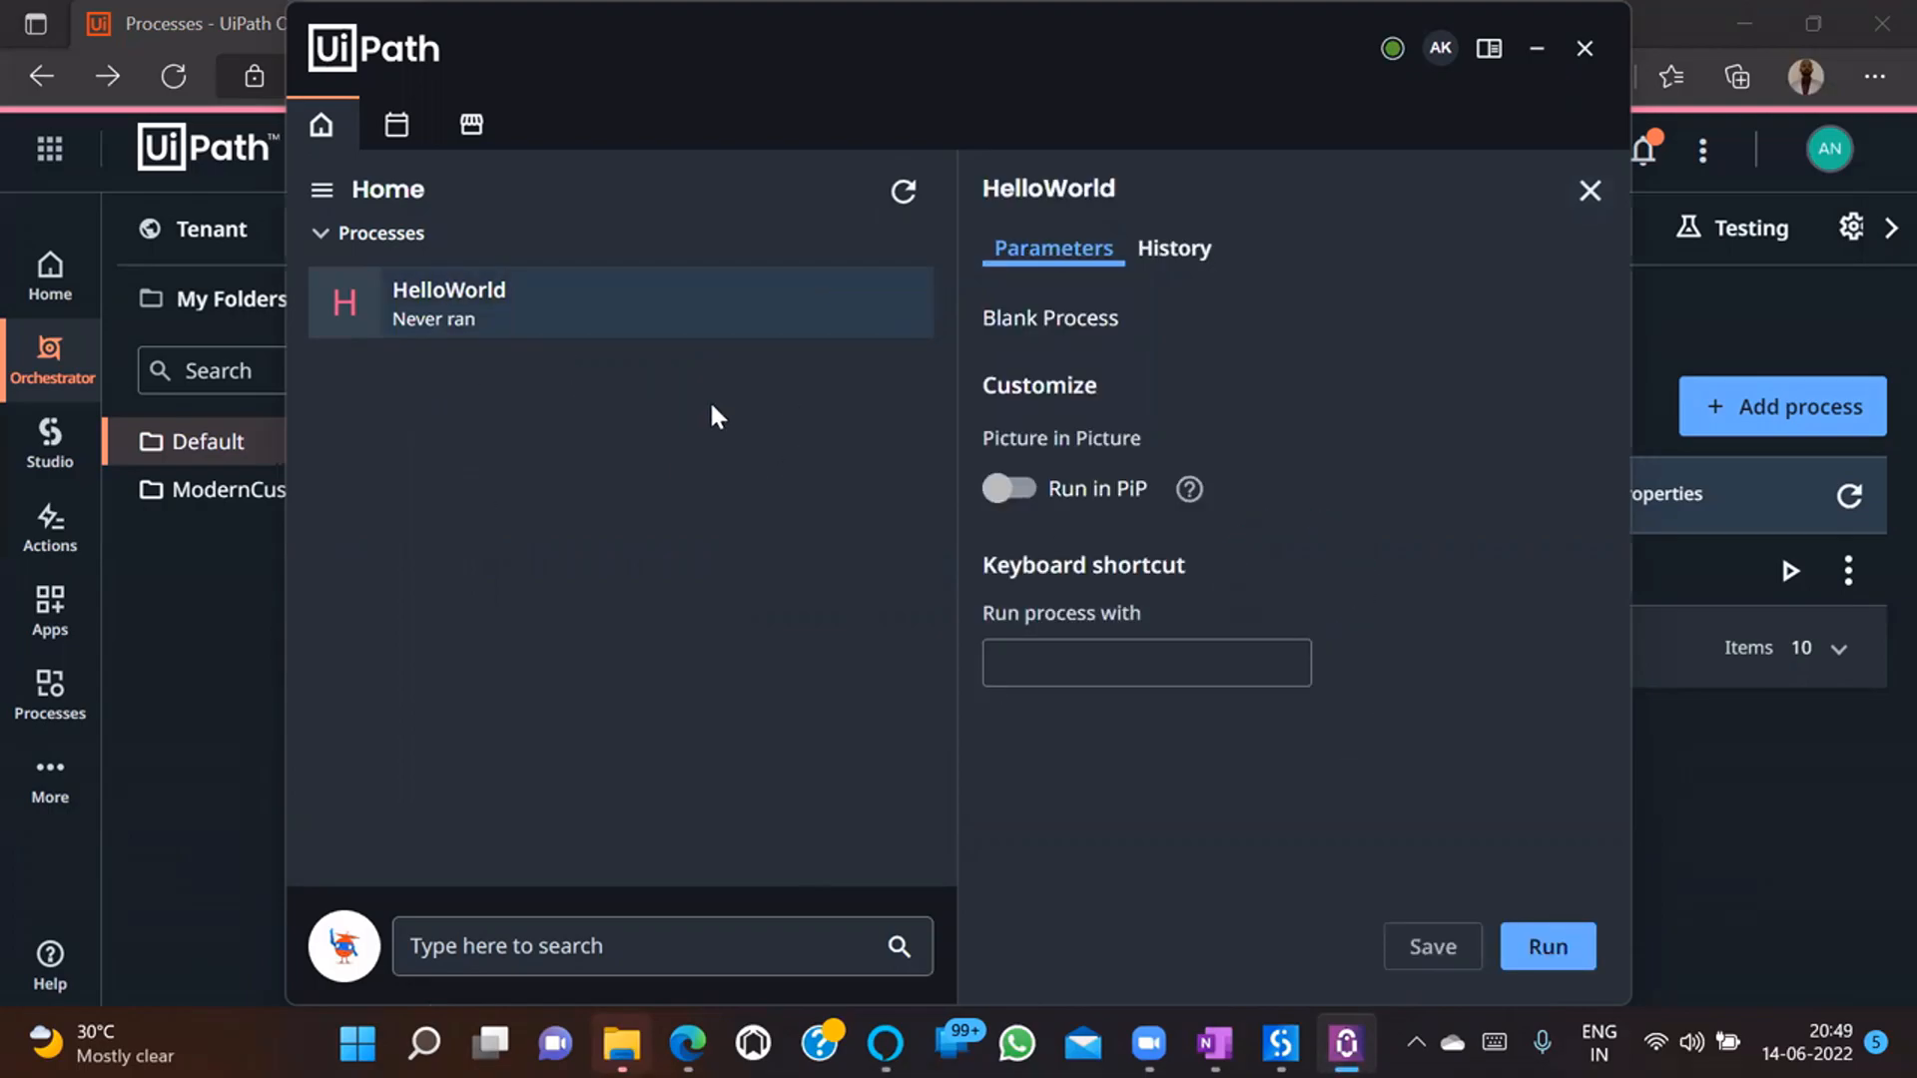
left_click(222, 659)
left_click(1743, 23)
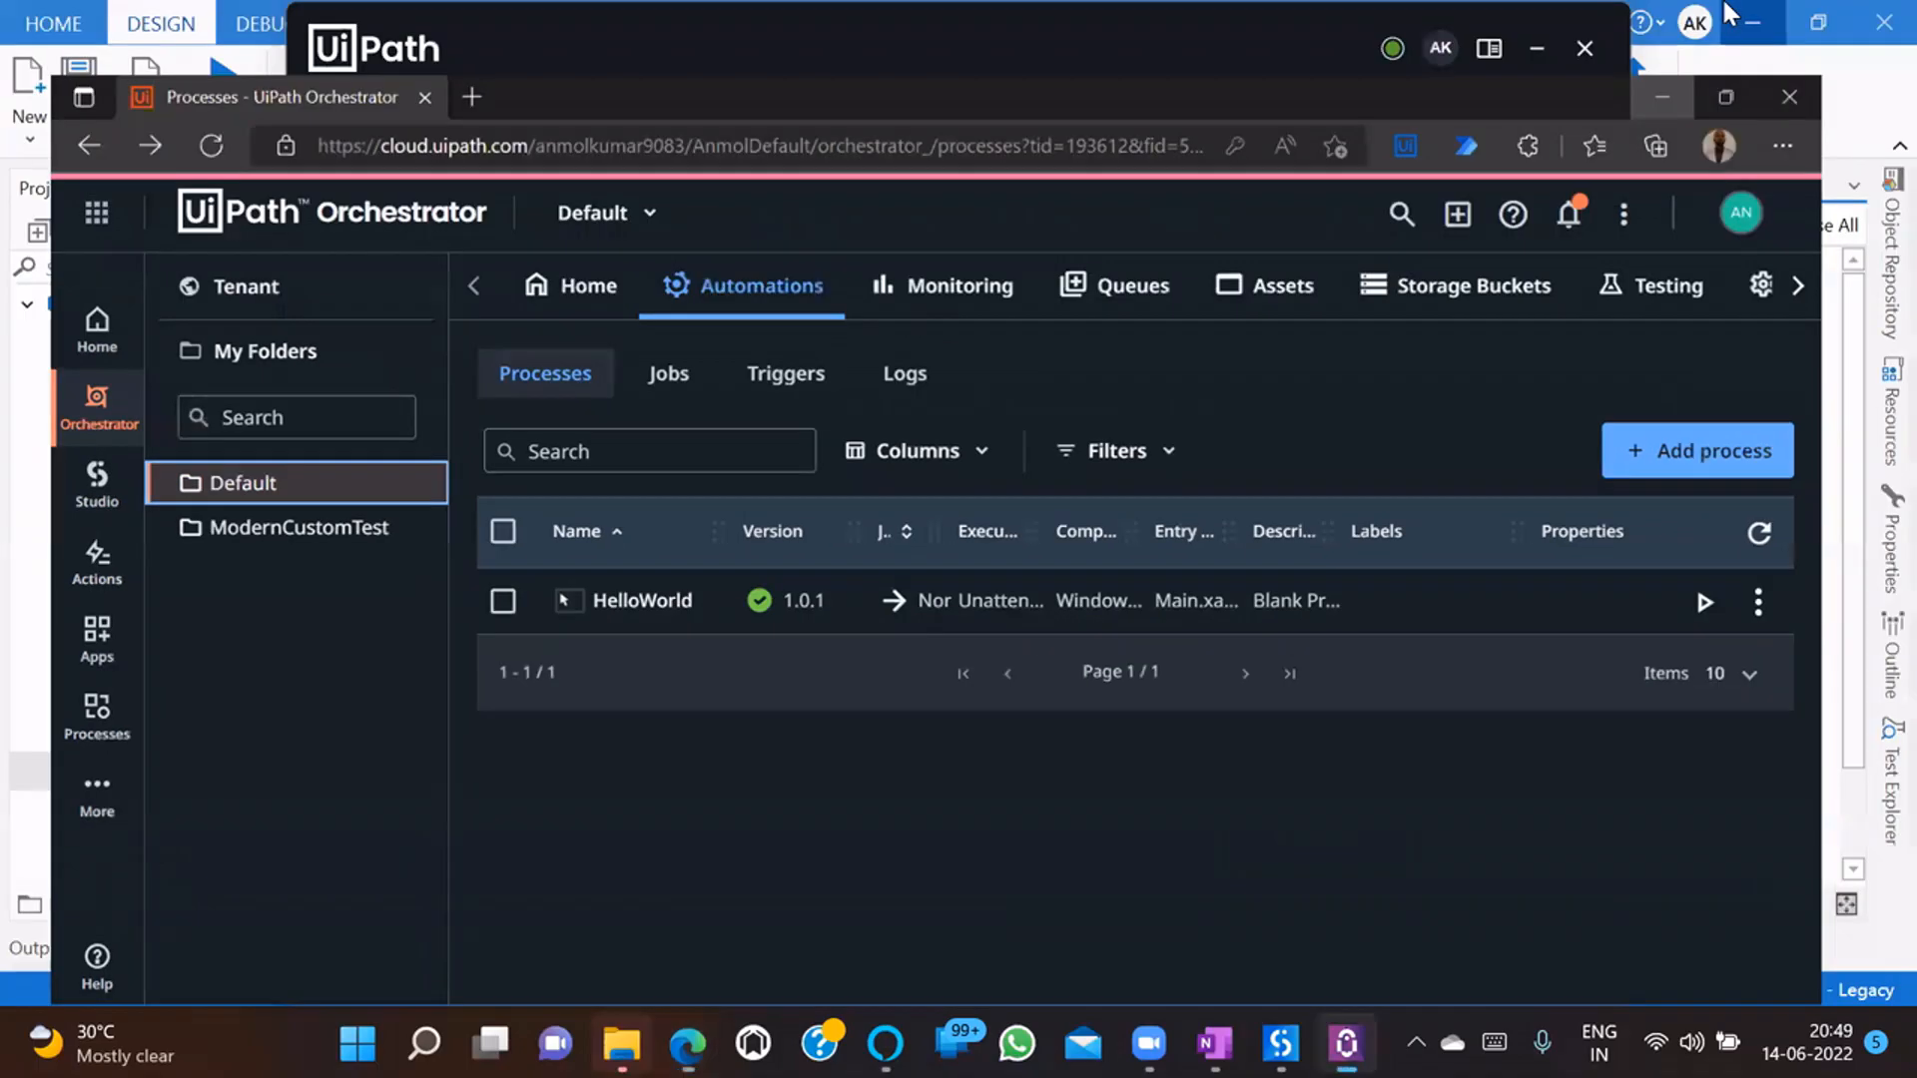
left_click(1751, 22)
left_click(1743, 23)
left_click(1740, 20)
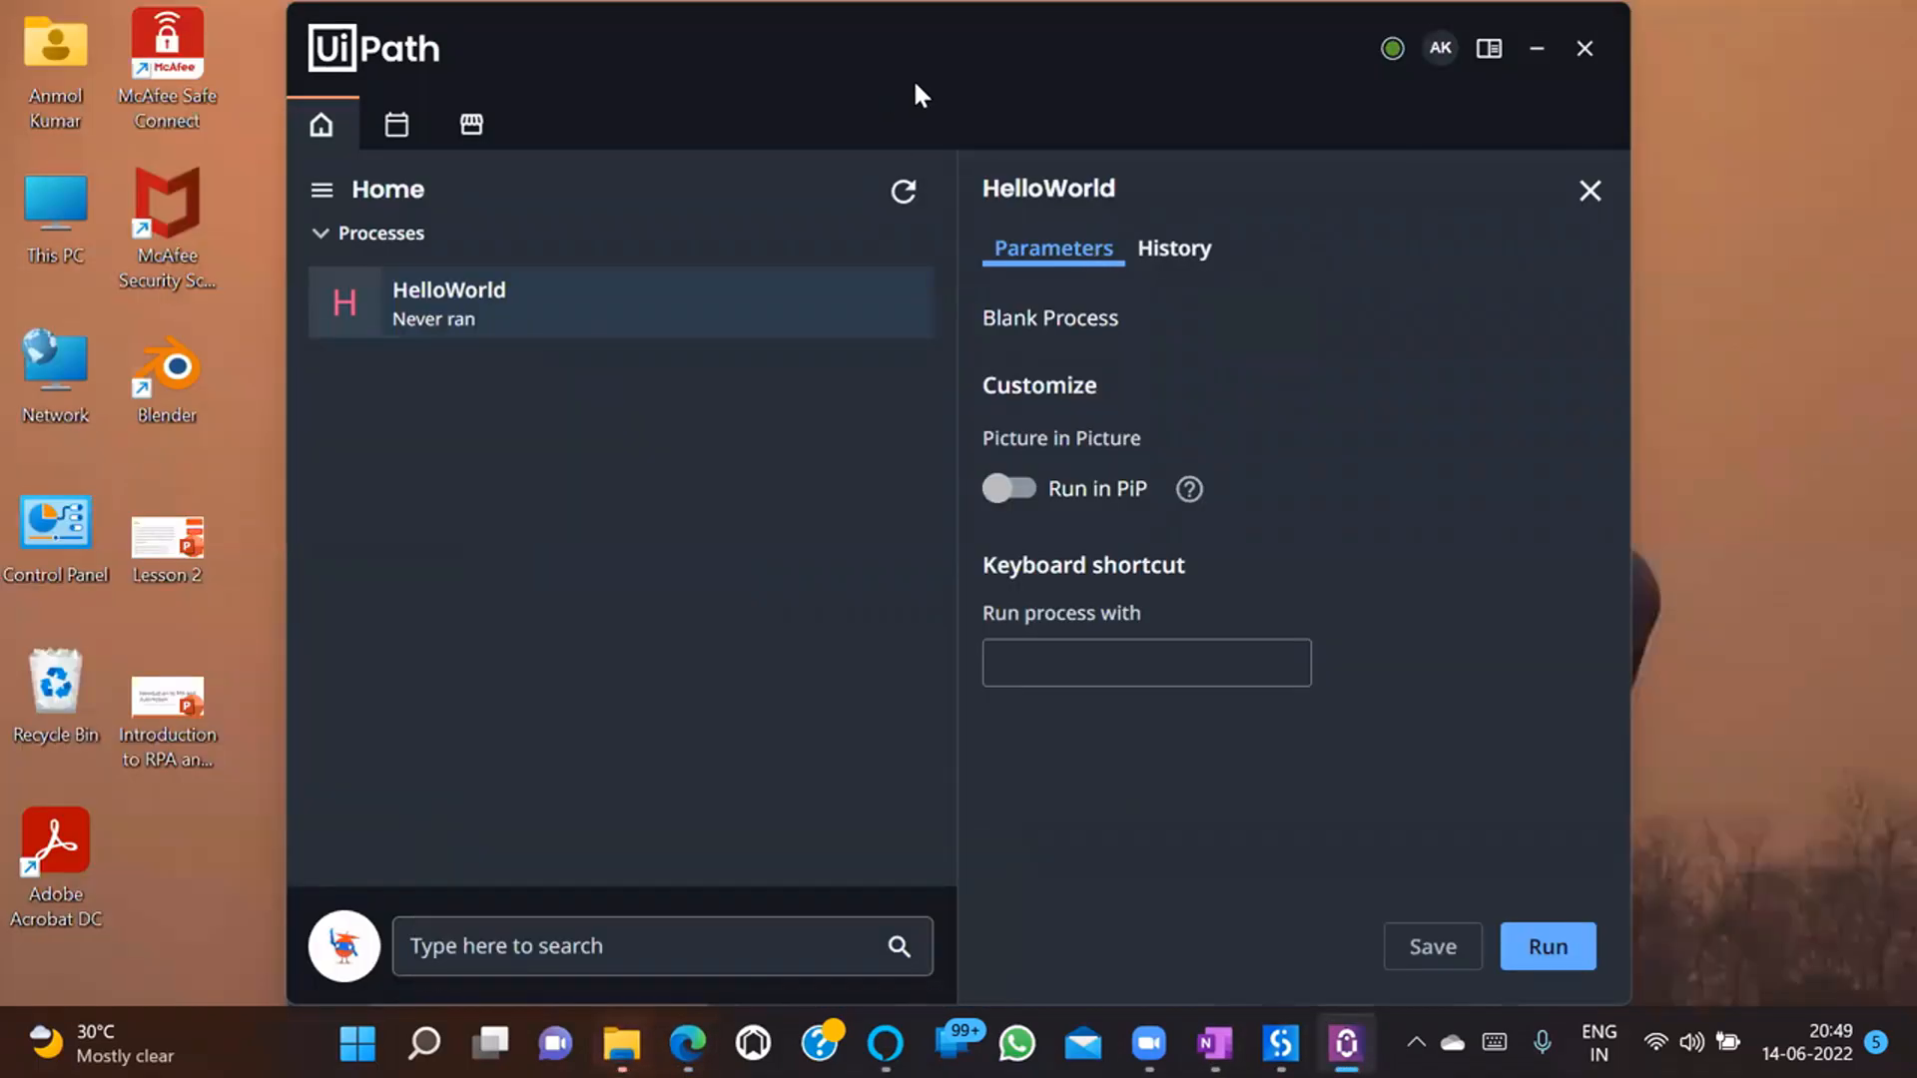
left_click_drag(1120, 70, 1143, 68)
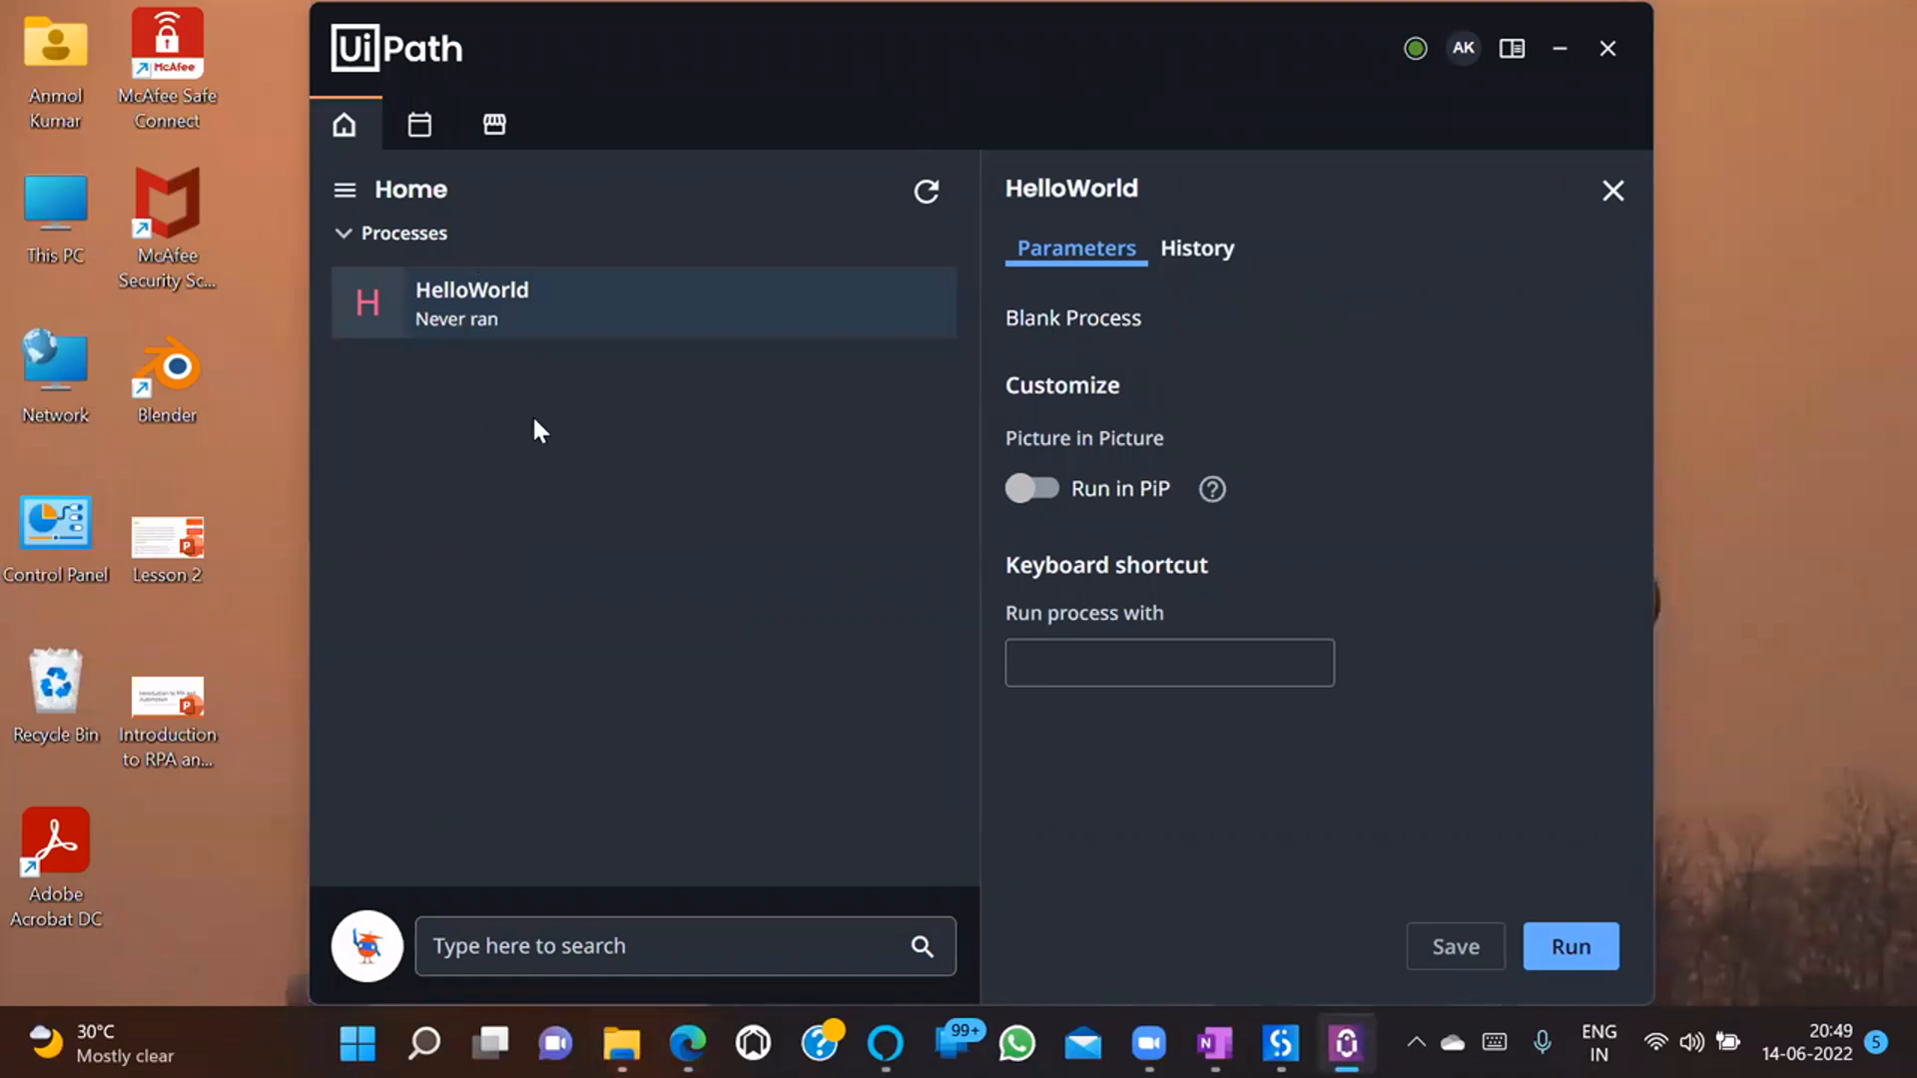
- Review the HelloWorld project in Studio, its process entry in Orchestrator's Default folder and the installed process in Assistant
left_click(1279, 1045)
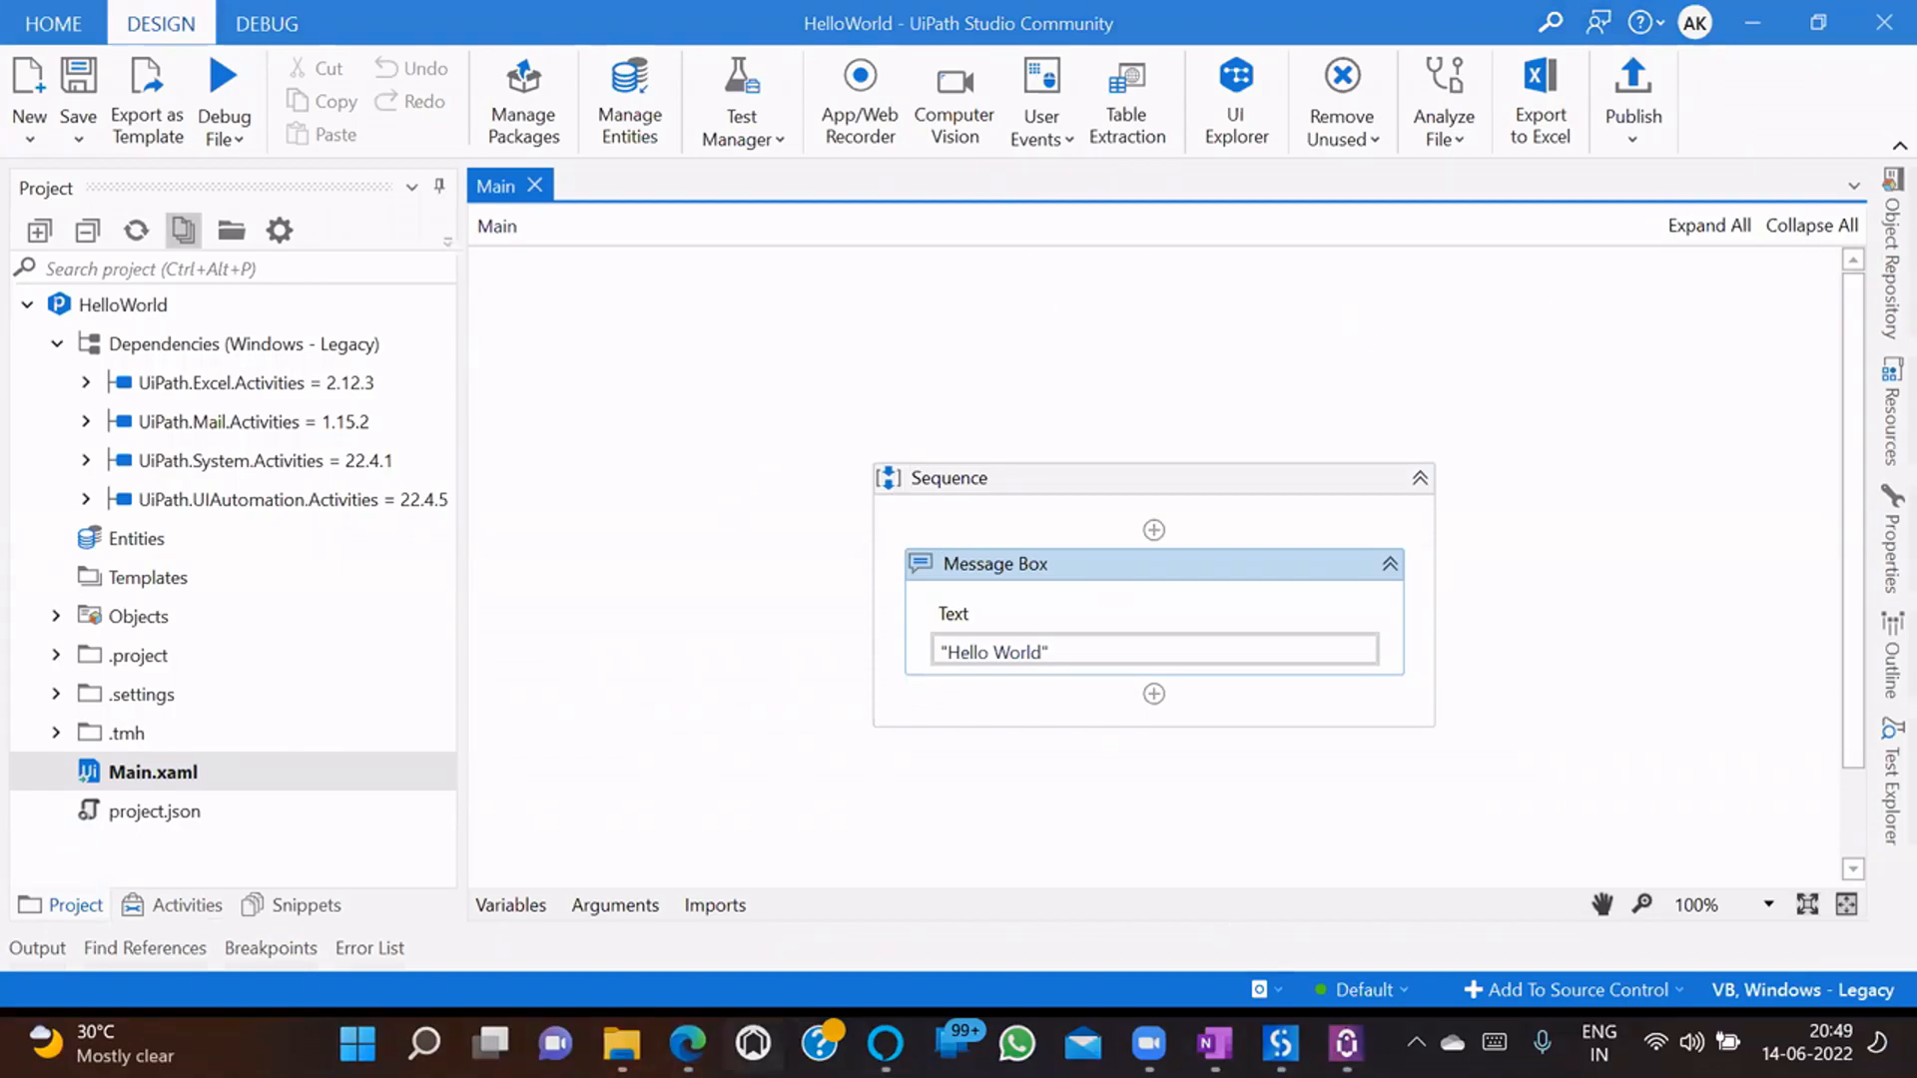
left_click(687, 1044)
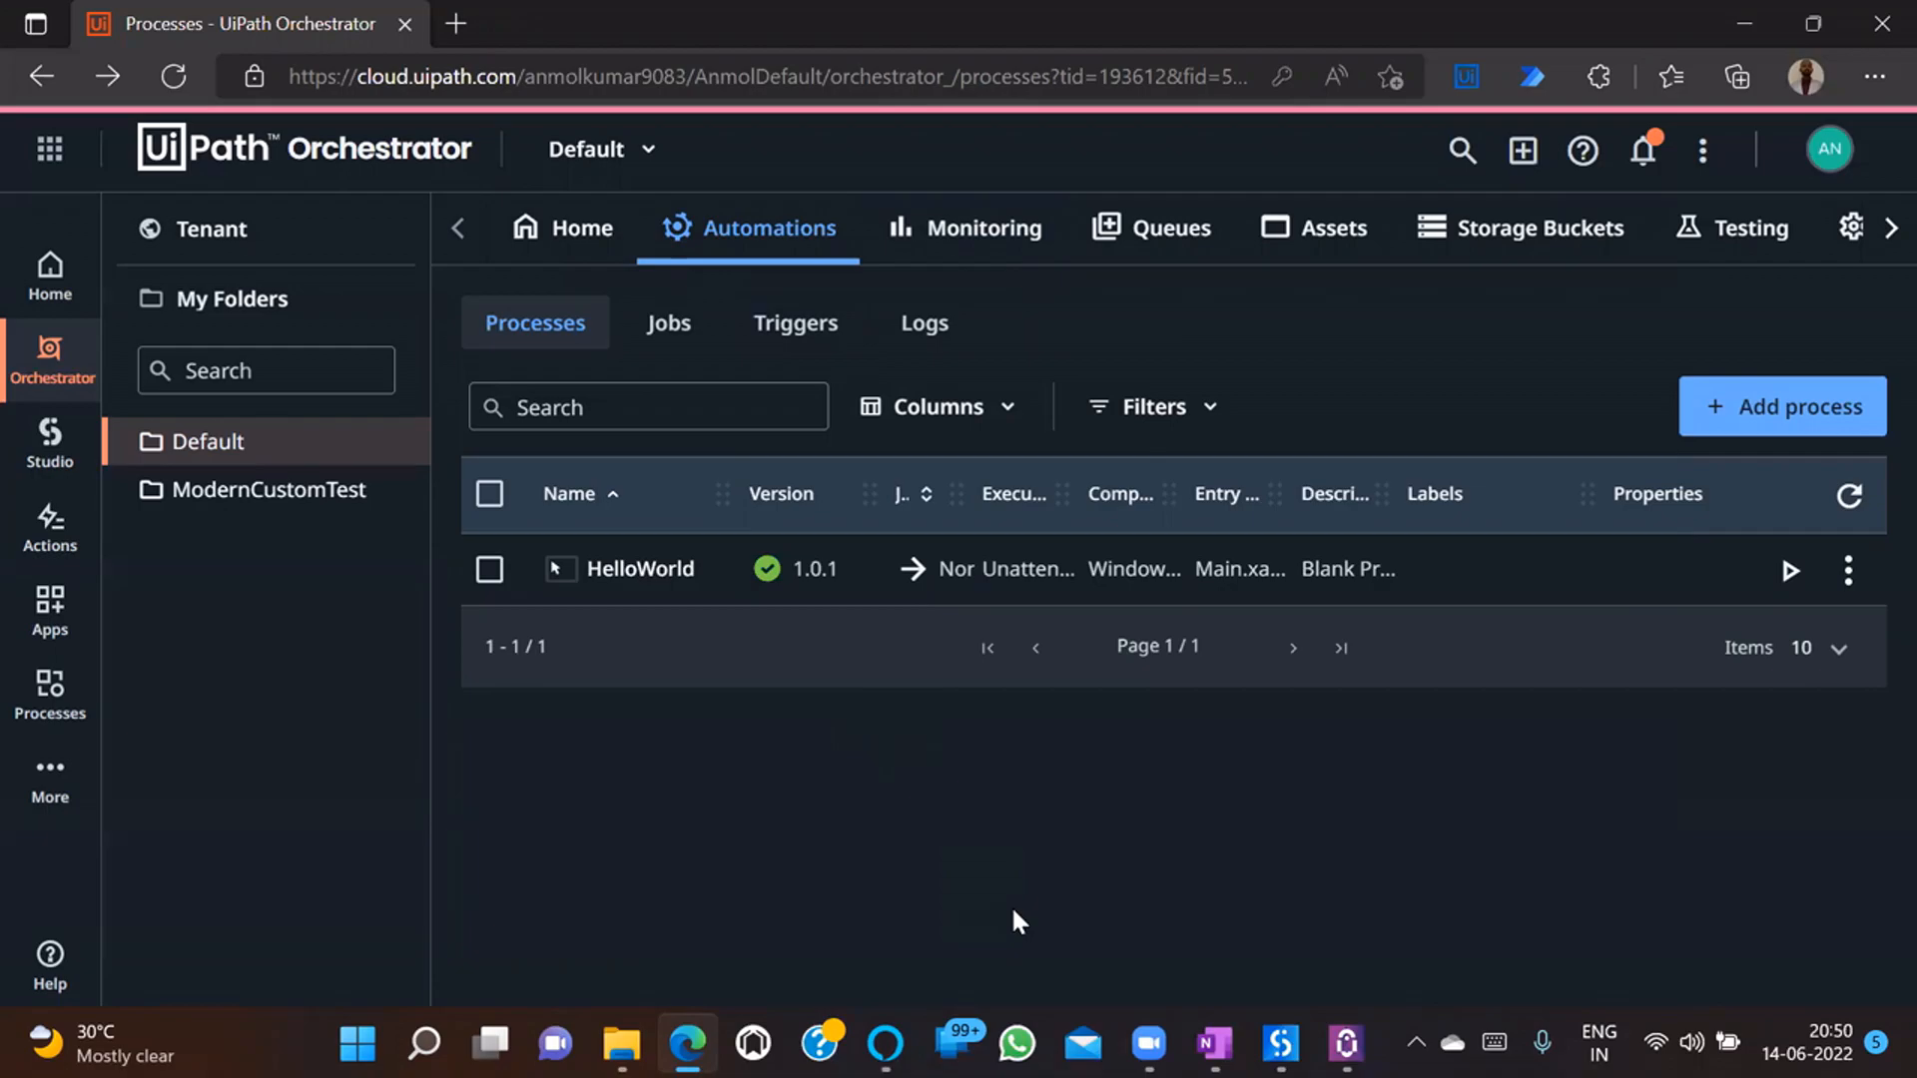
left_click(1346, 1043)
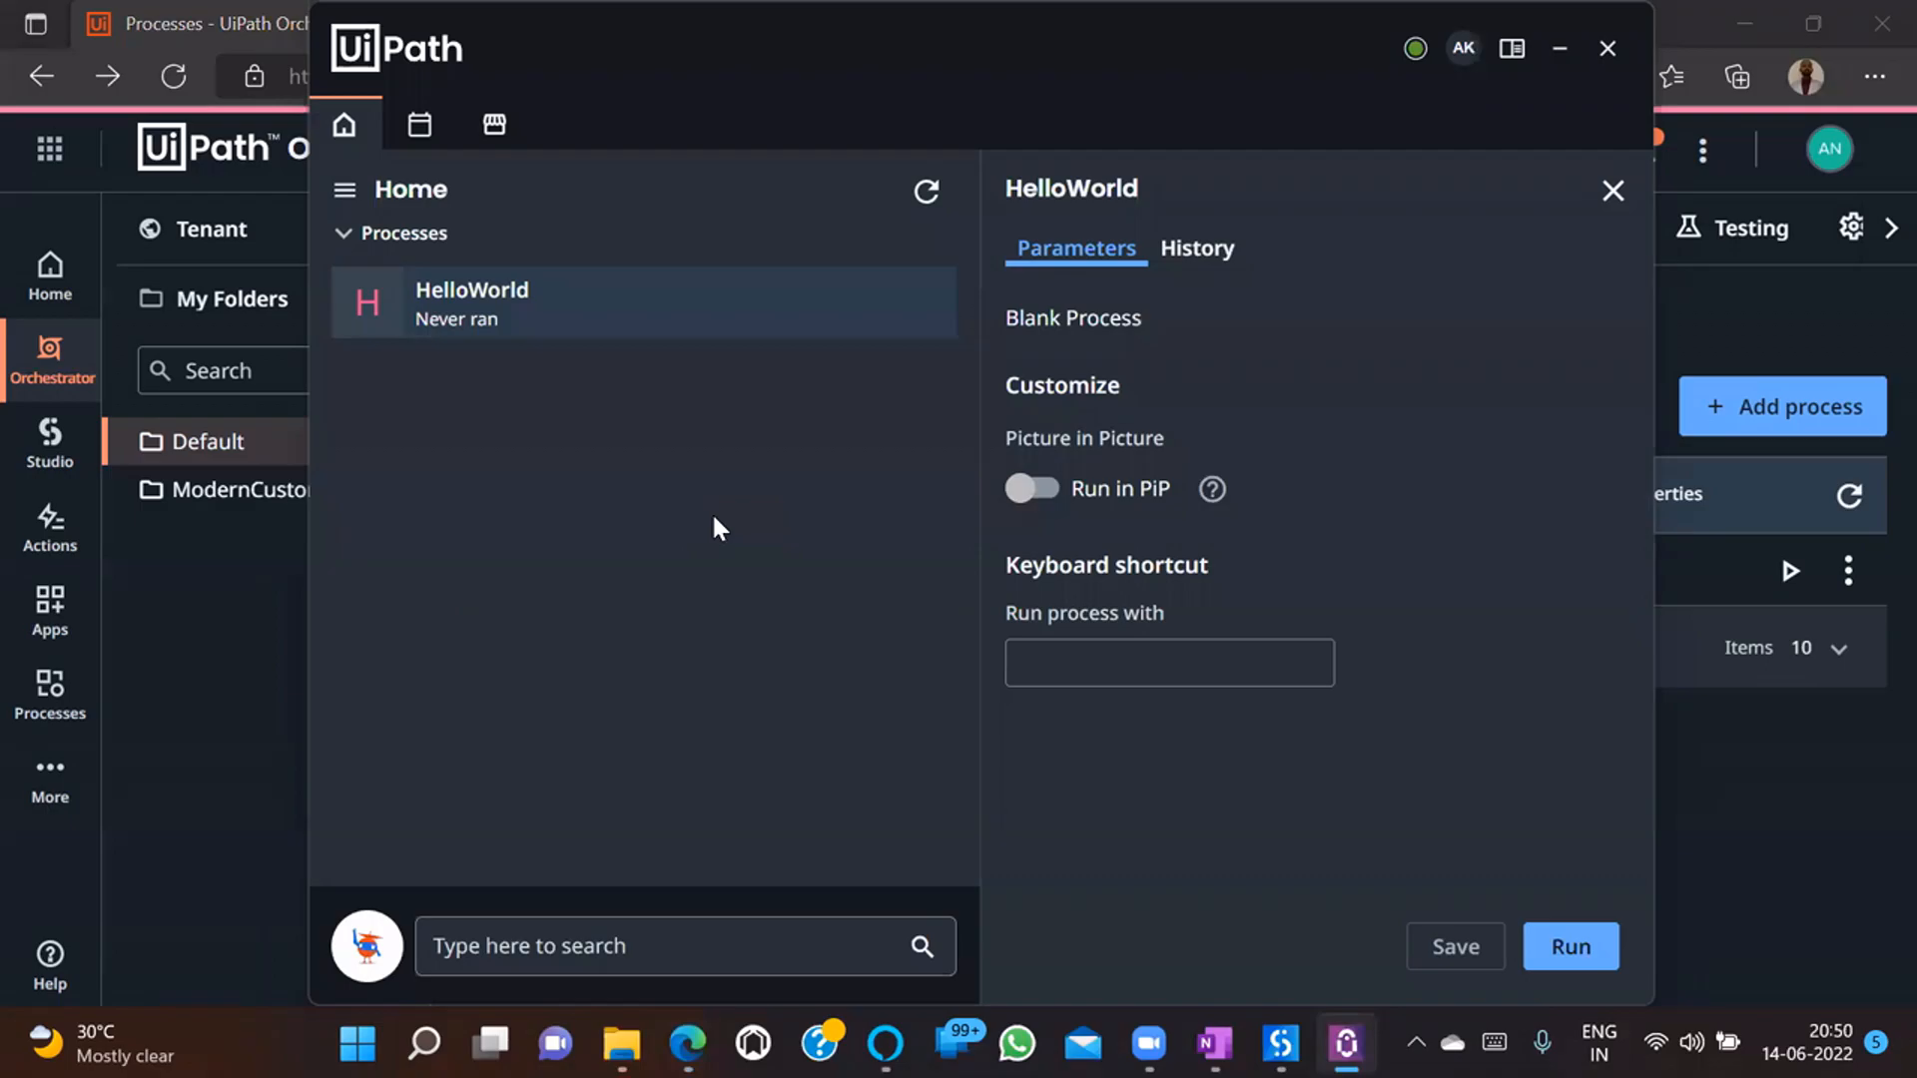
left_click(230, 721)
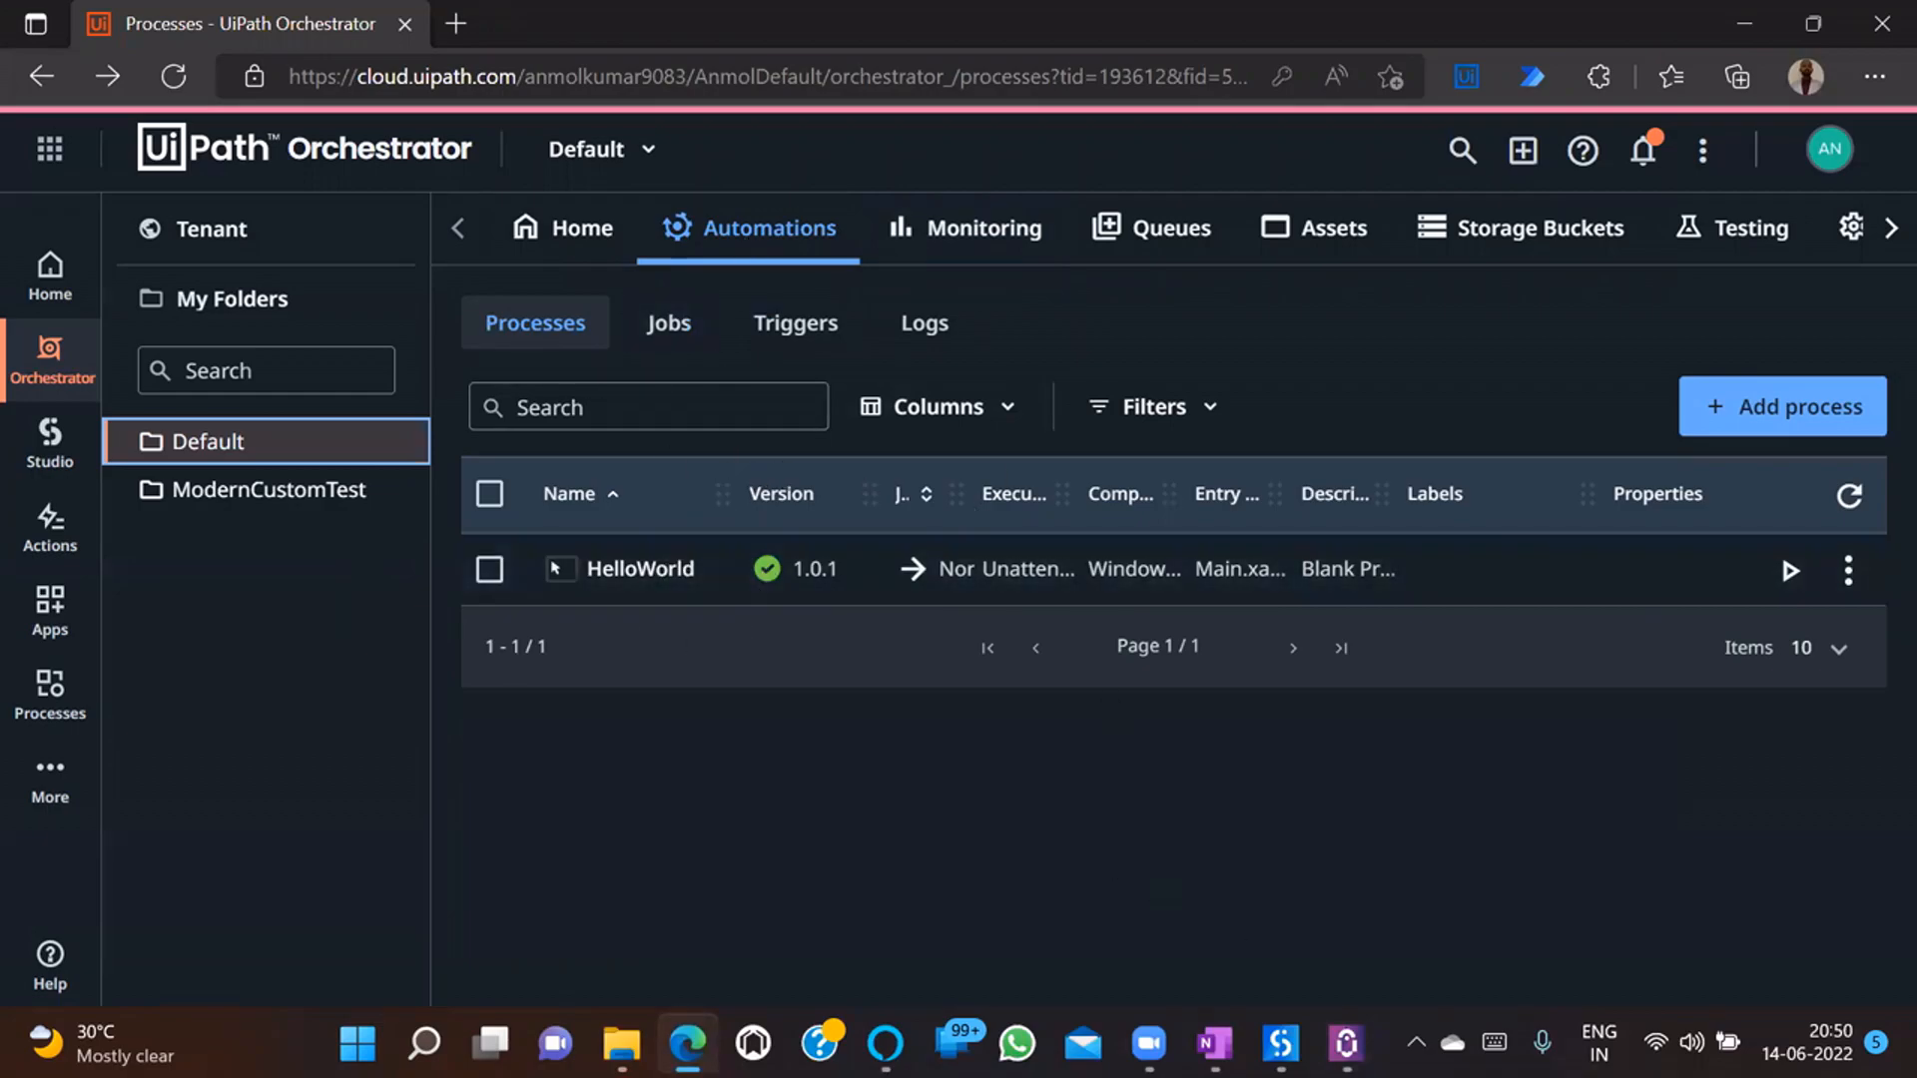
left_click(1345, 1043)
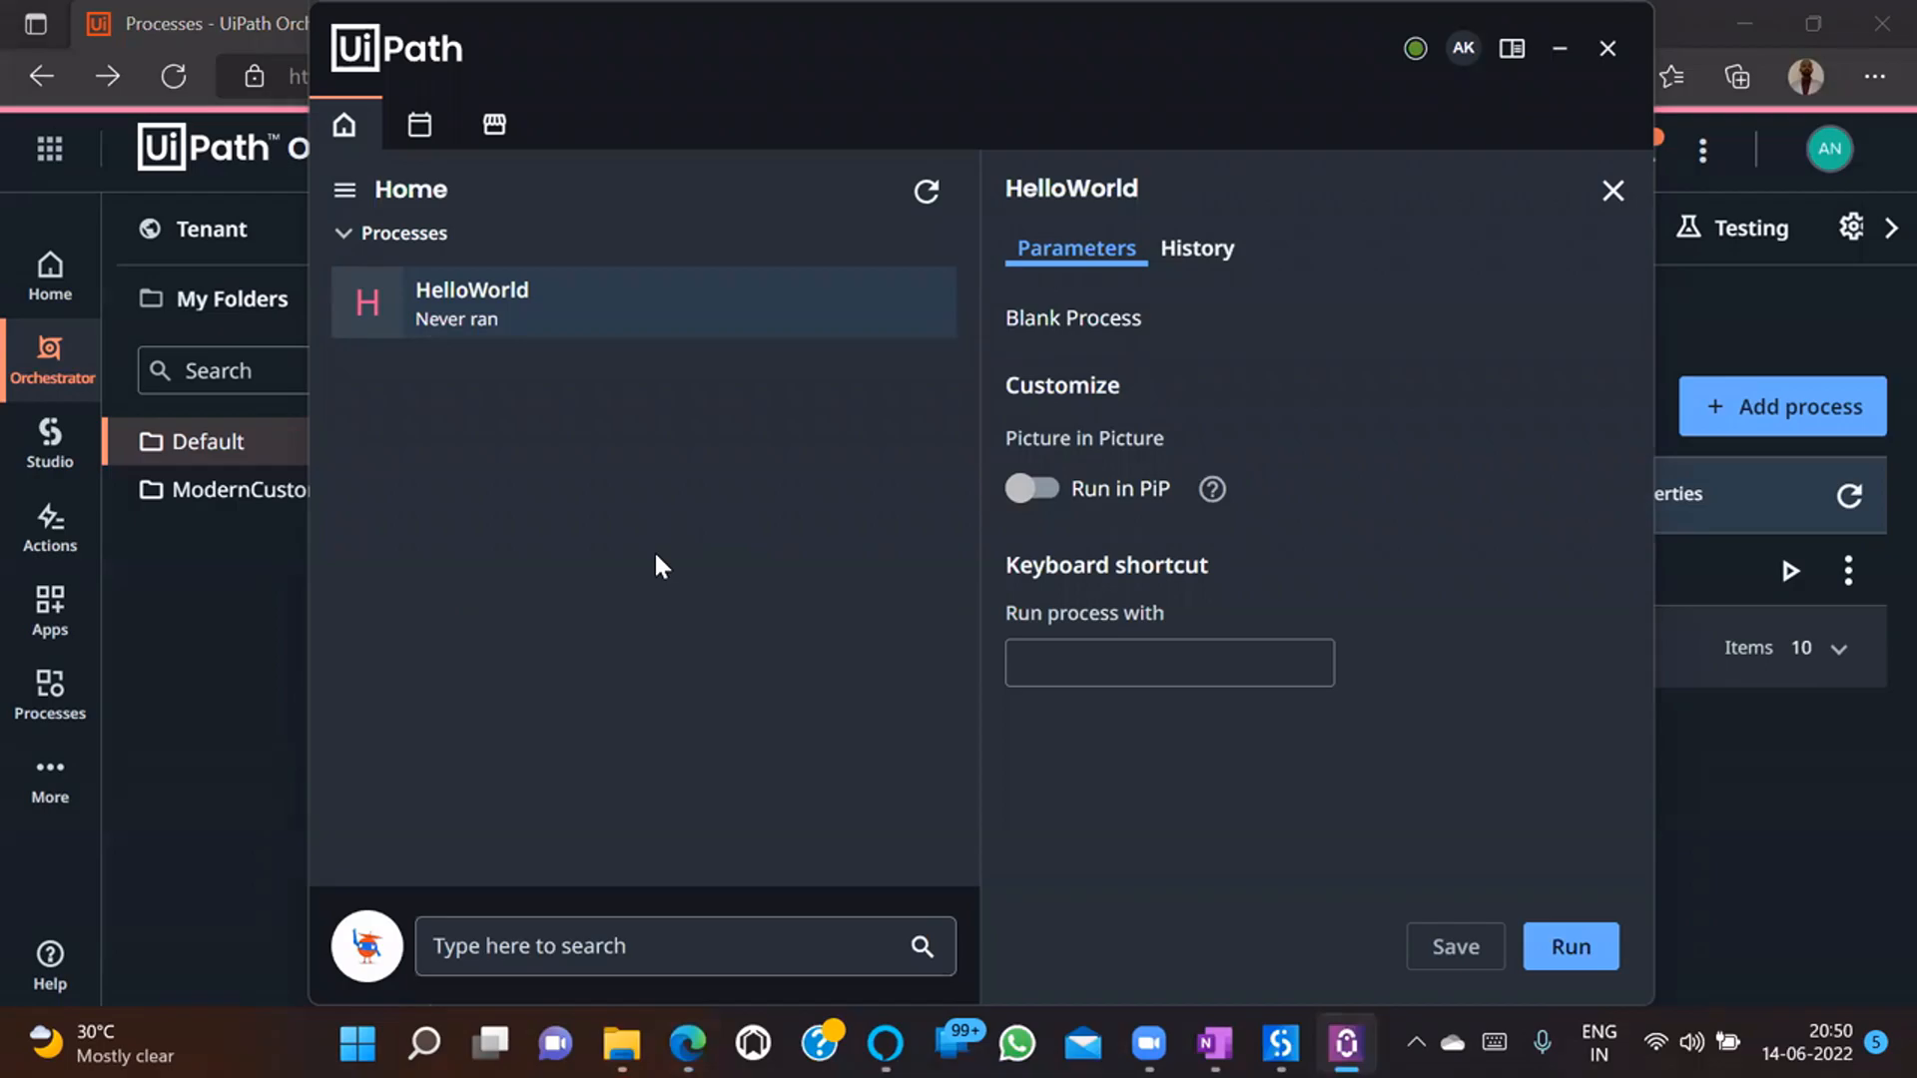
- Clear the browser and Studio windows away, run HelloWorld from UiPath Assistant and dismiss its message box
left_click(1728, 757)
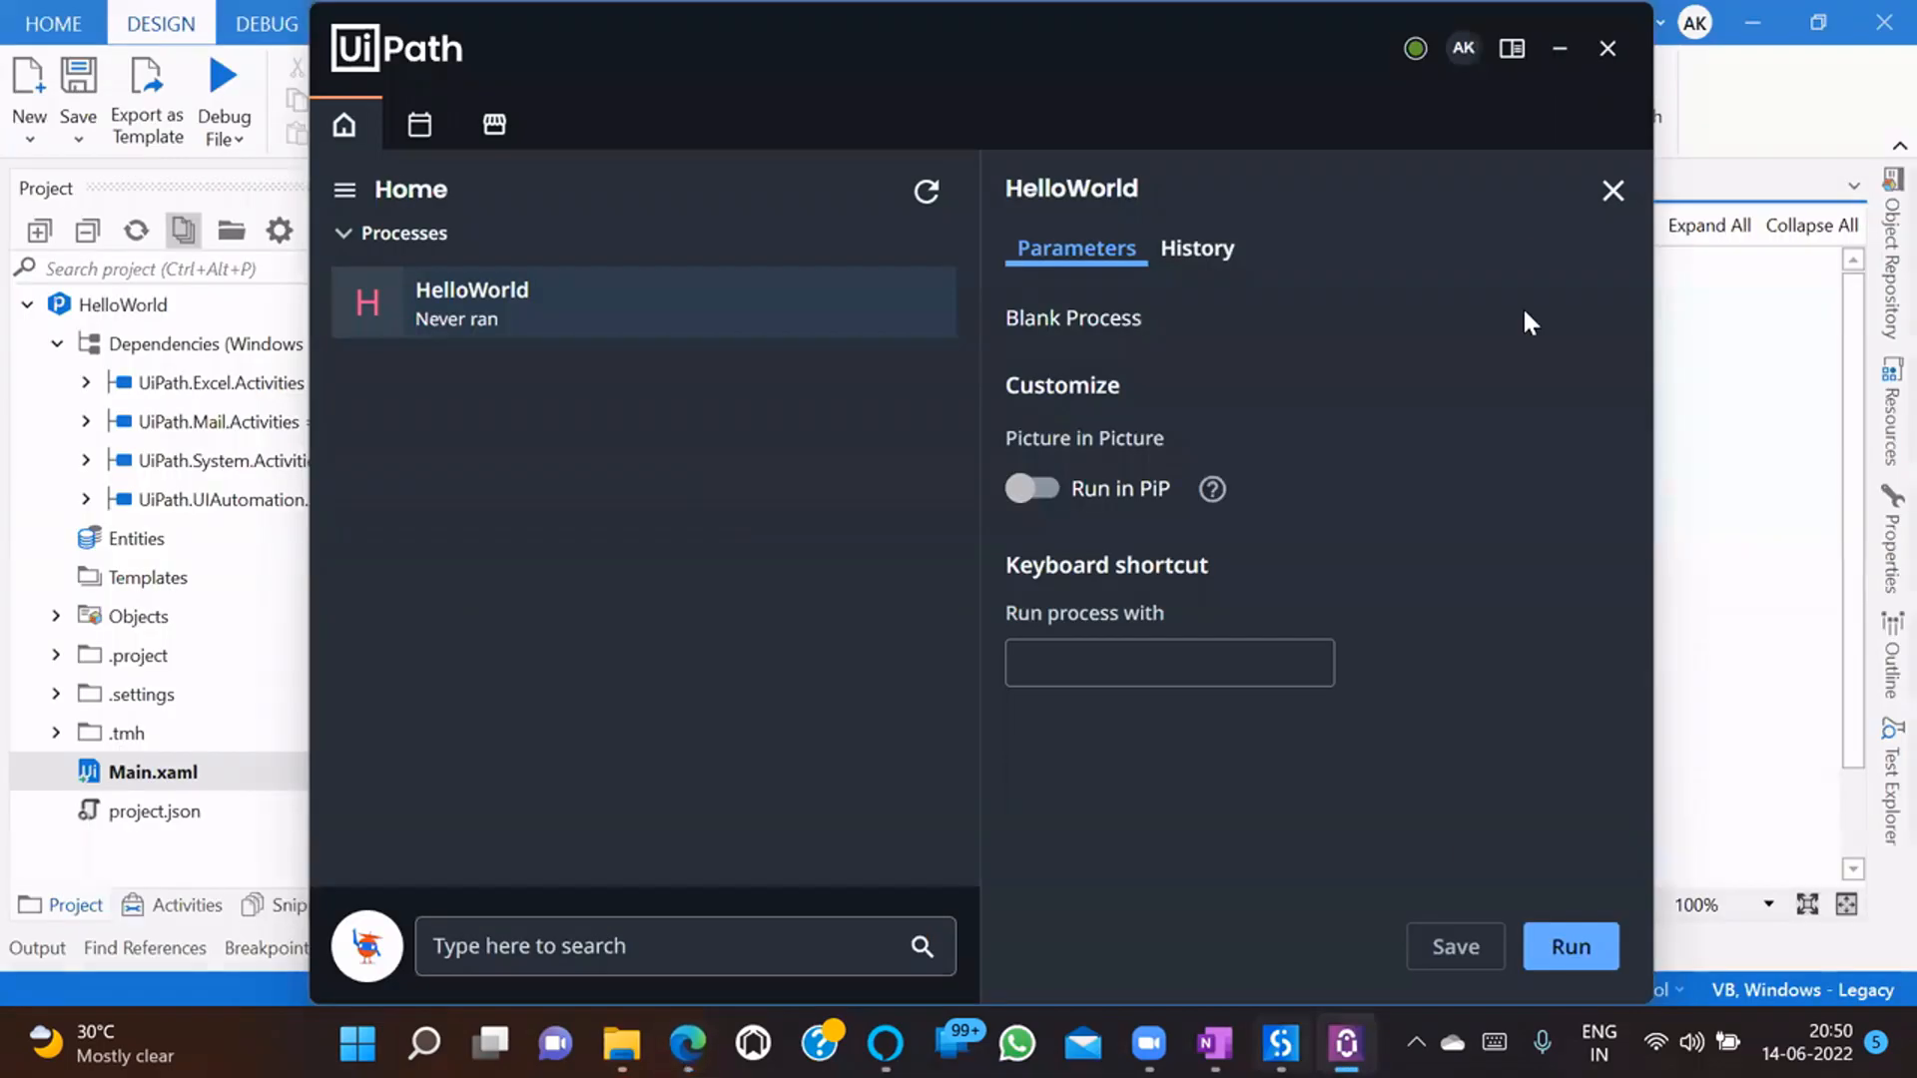
left_click(1755, 8)
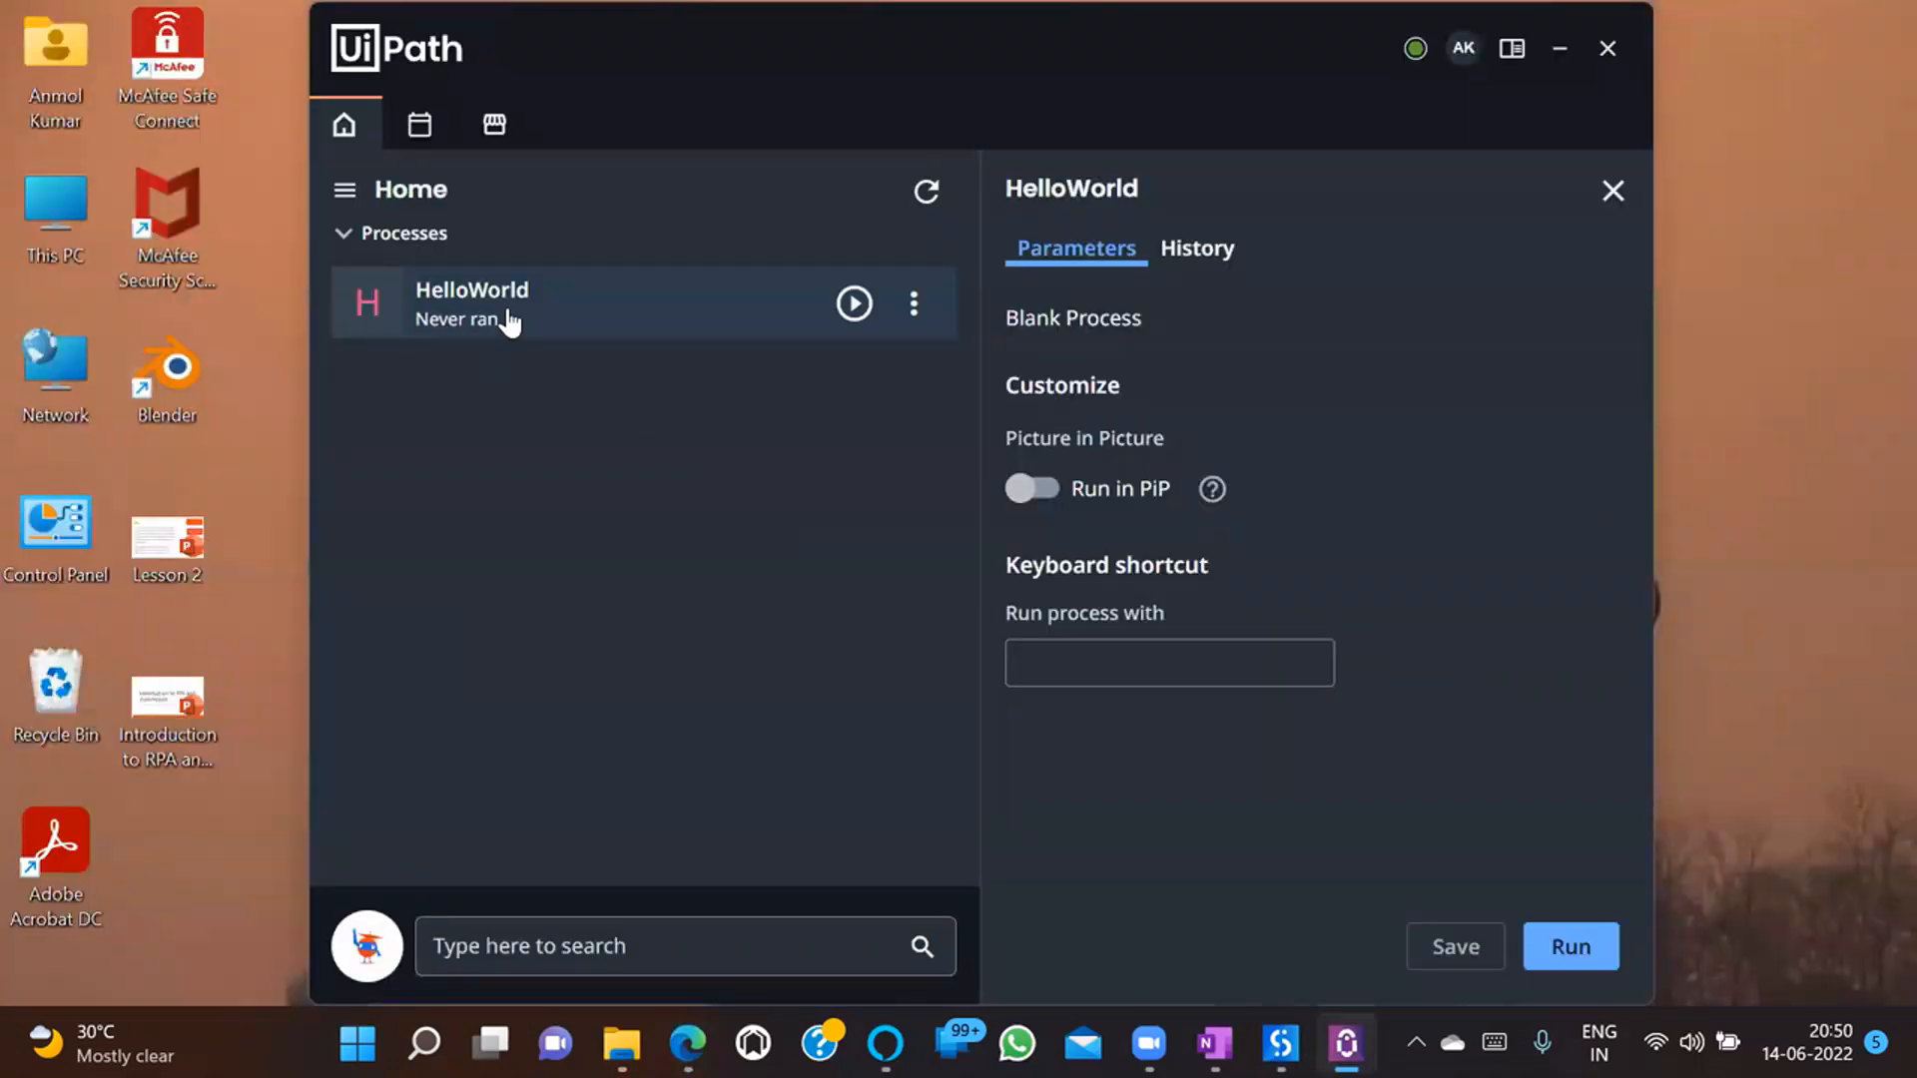
left_click(853, 304)
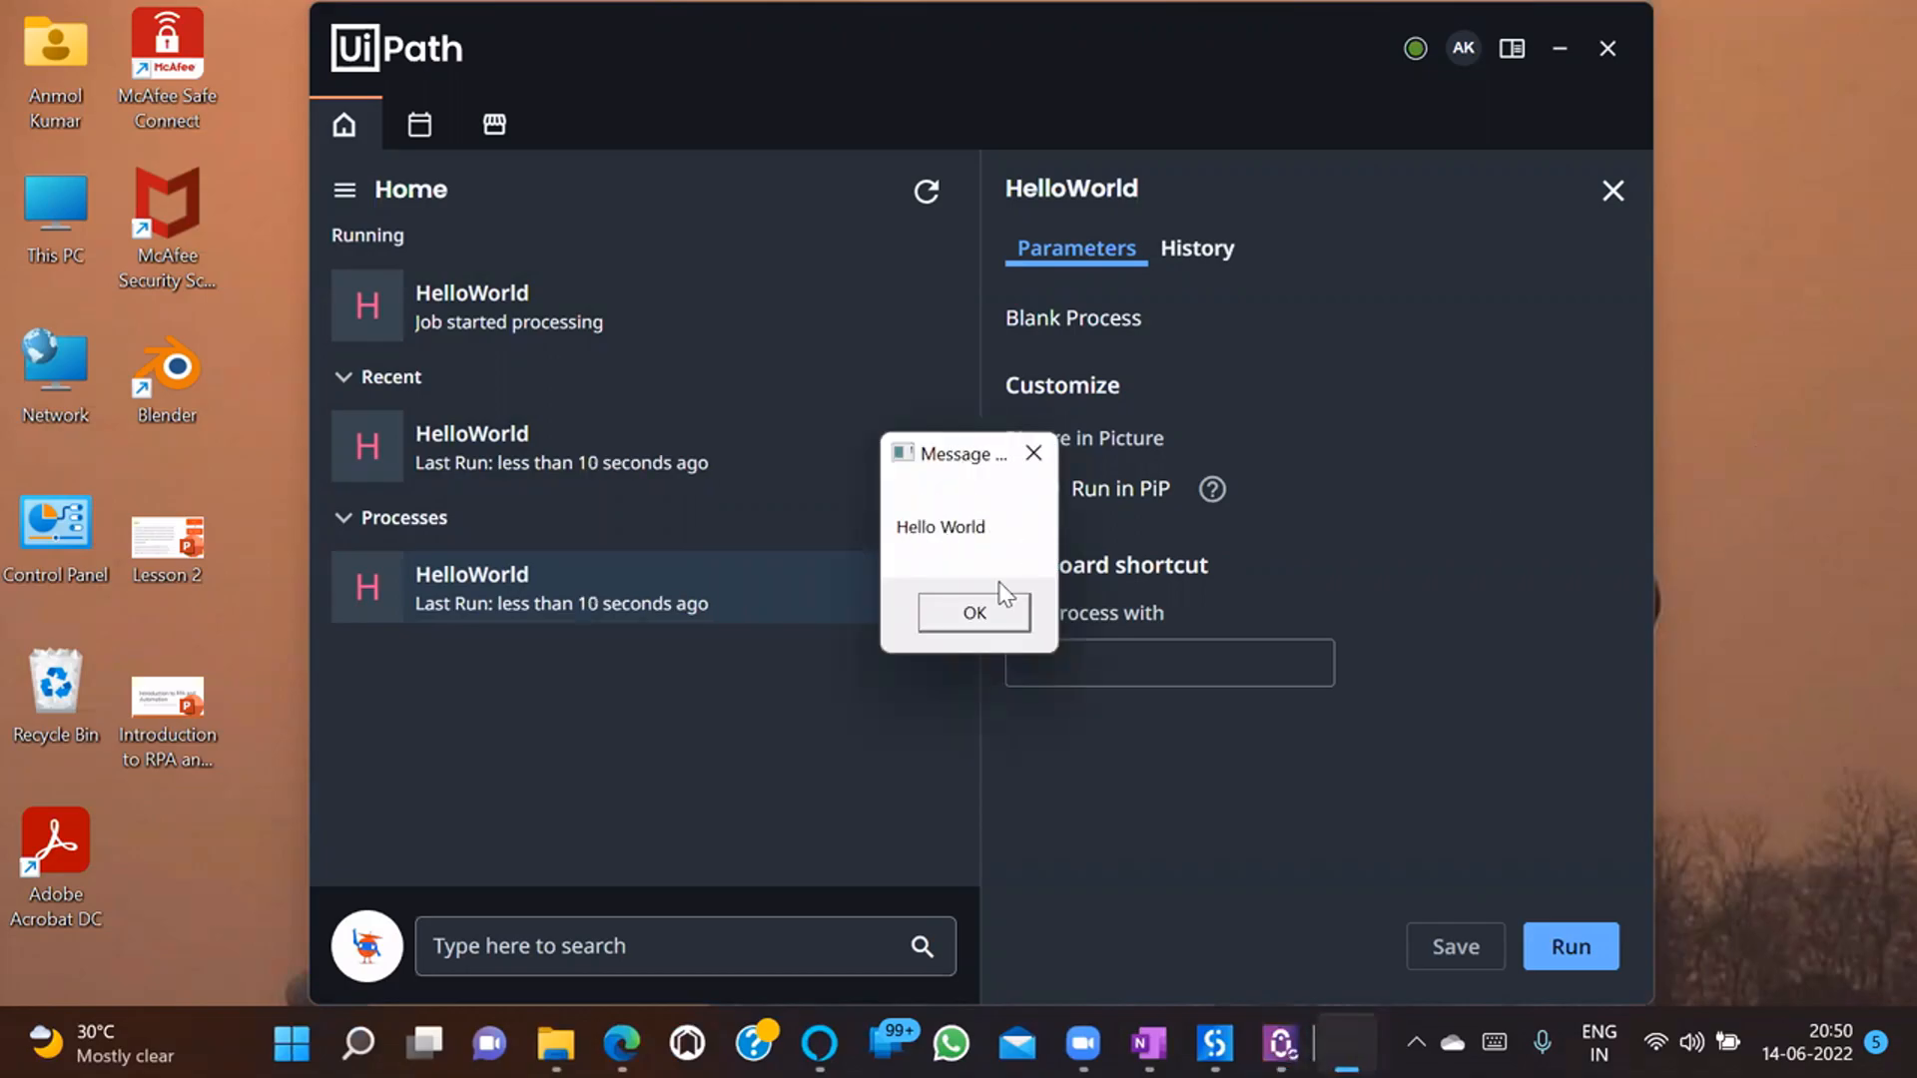
left_click(986, 611)
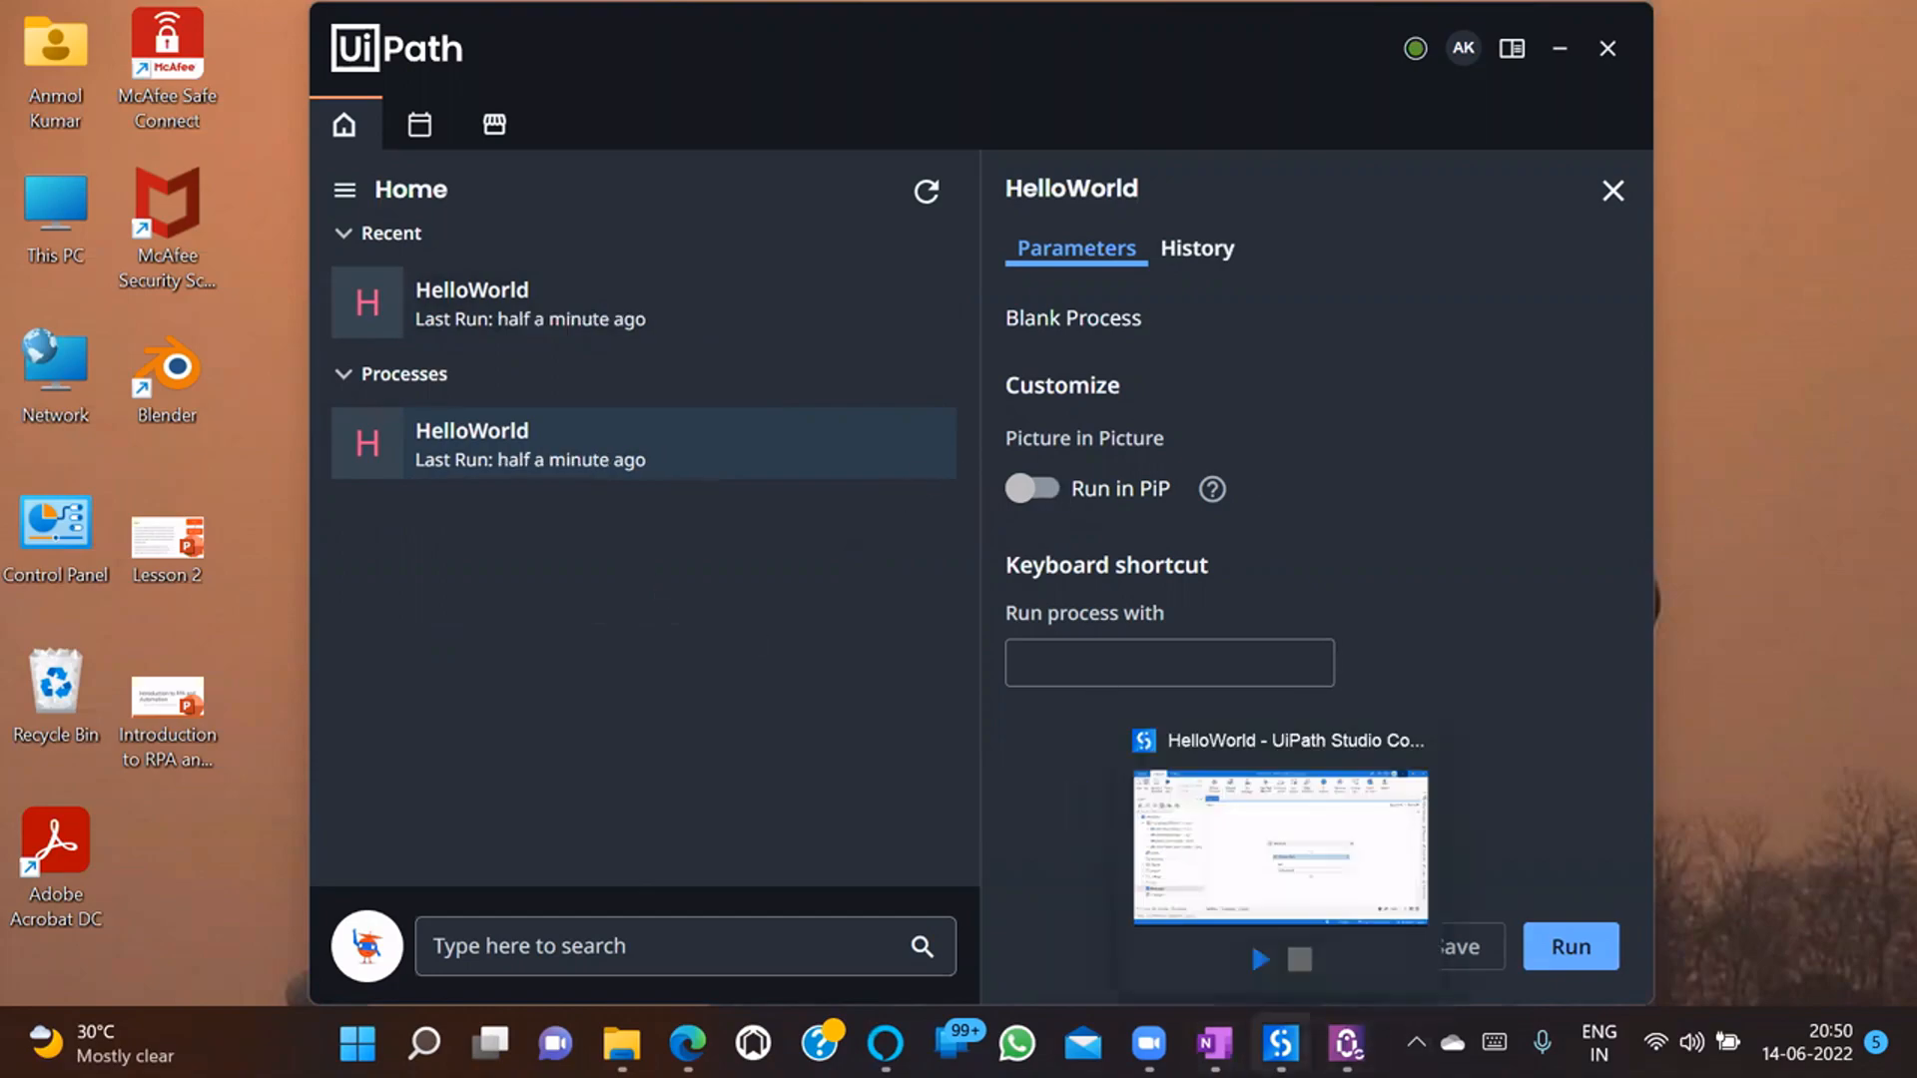
- Switch to Orchestrator in the browser and examine the tenant's machines and configured robots
left_click(1281, 1043)
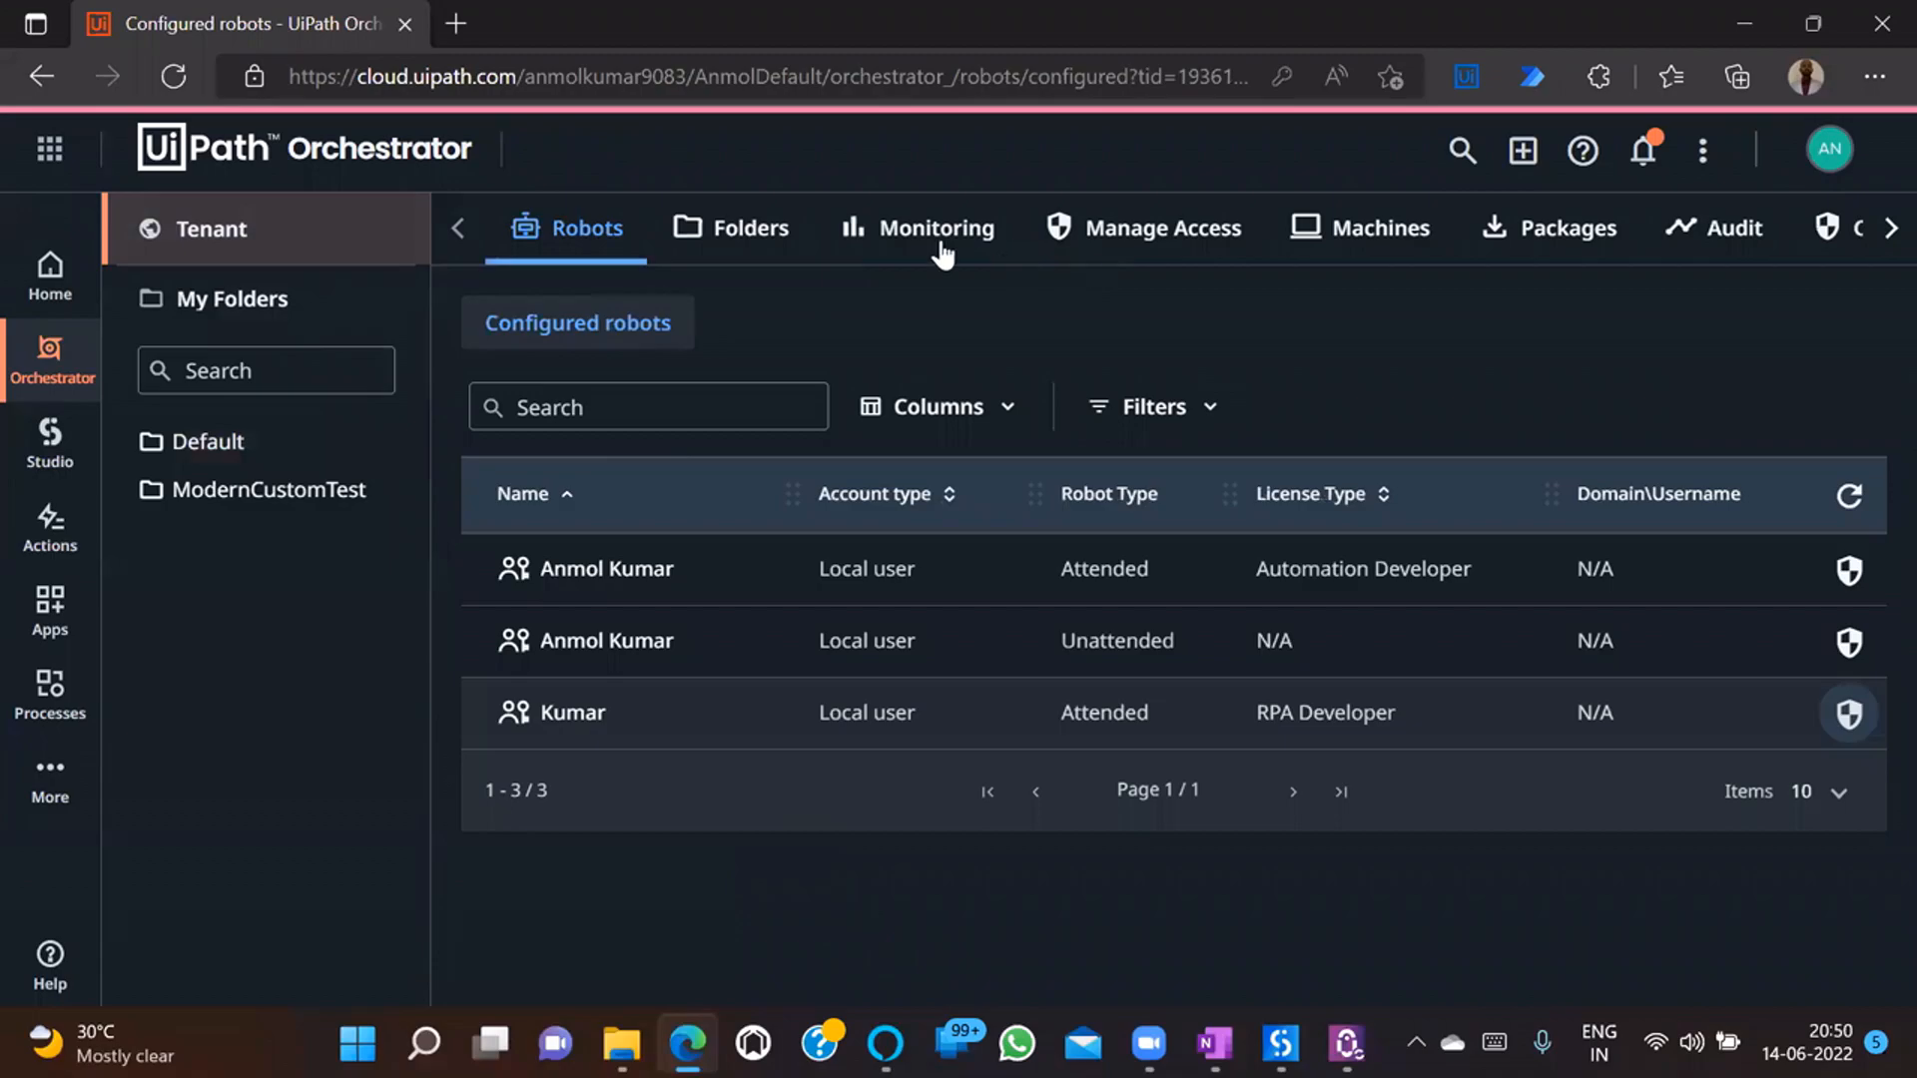
left_click(1354, 258)
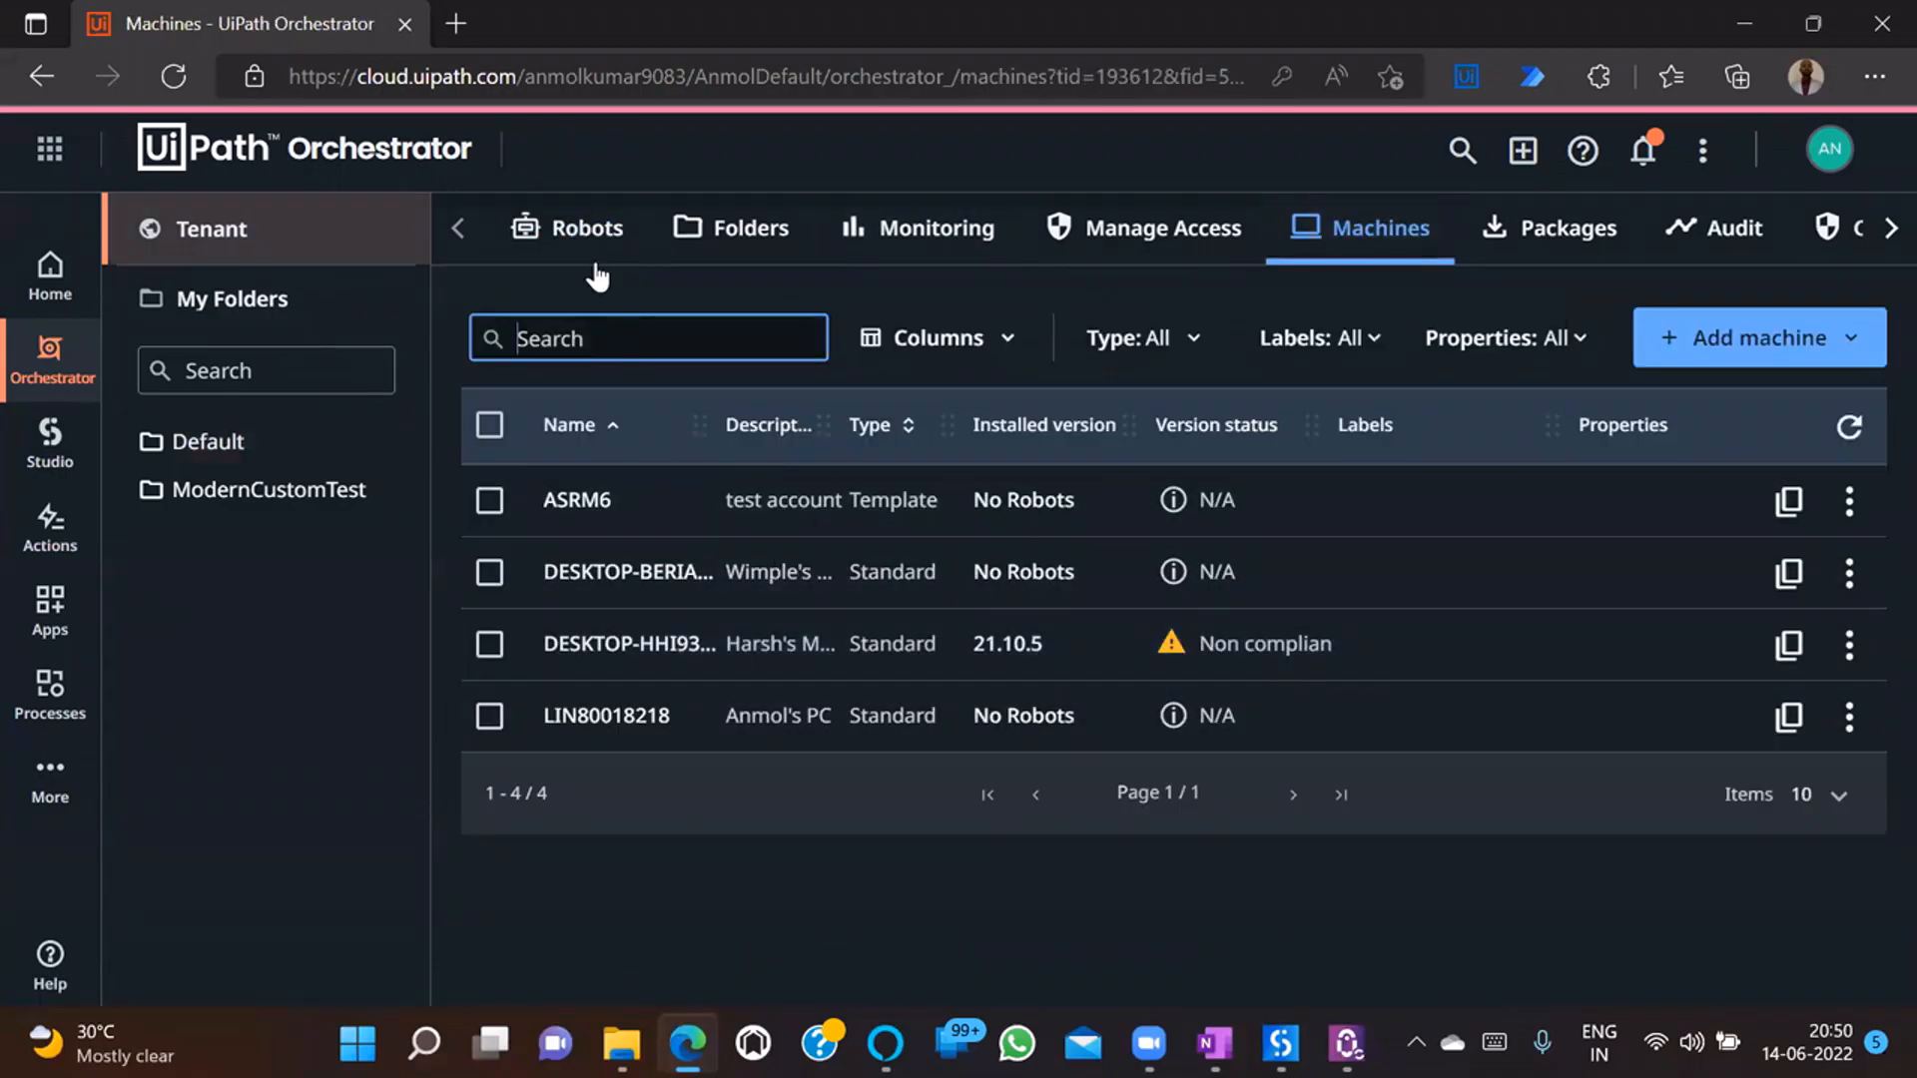
left_click(577, 235)
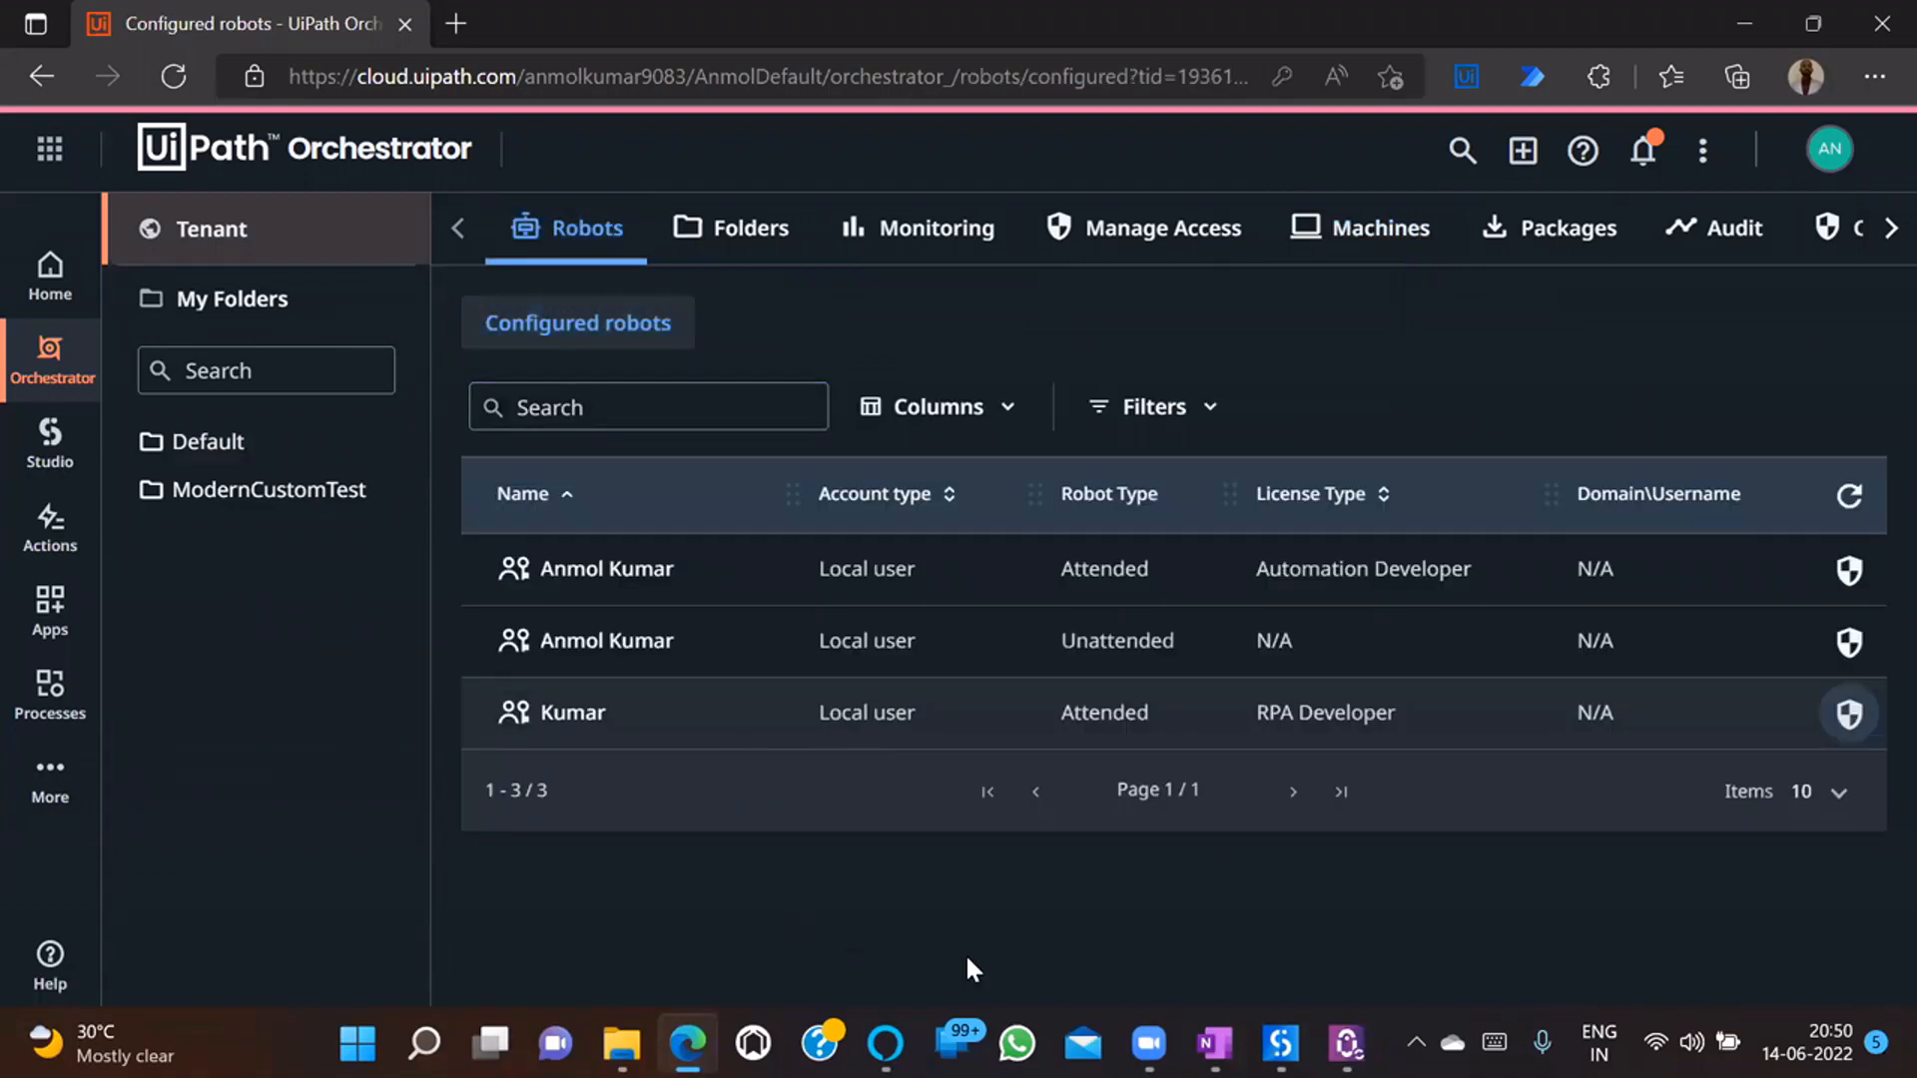